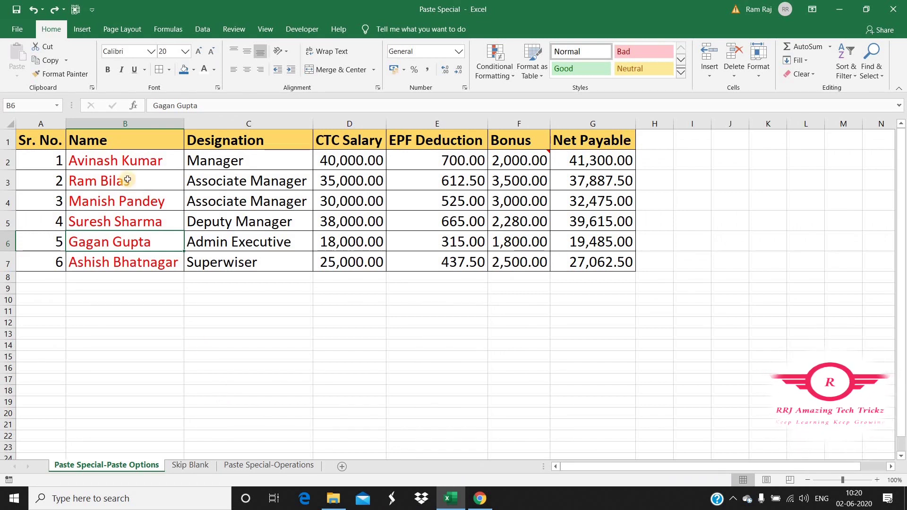
Step: Copy the employee names in B2:B7, view the Paste Special options for cell A11, and close them without pasting
left_click_drag(117, 163, 96, 255)
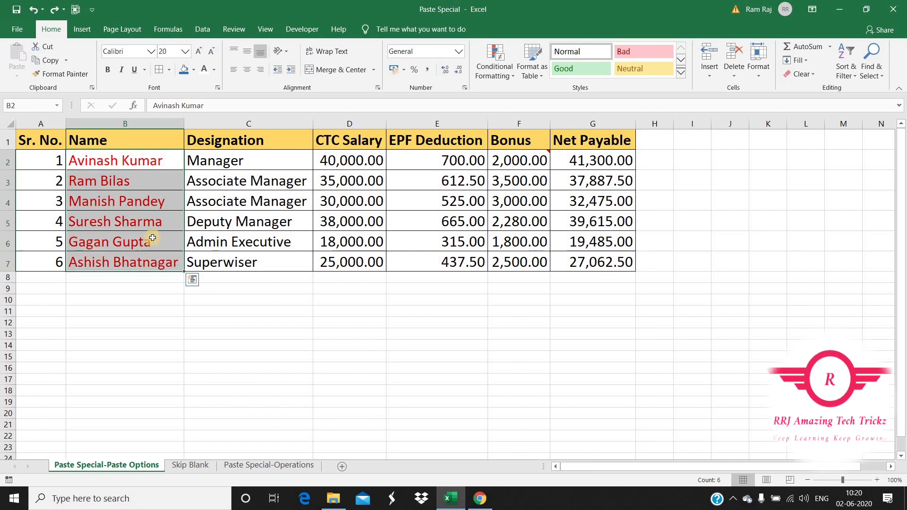
left_click(255, 217)
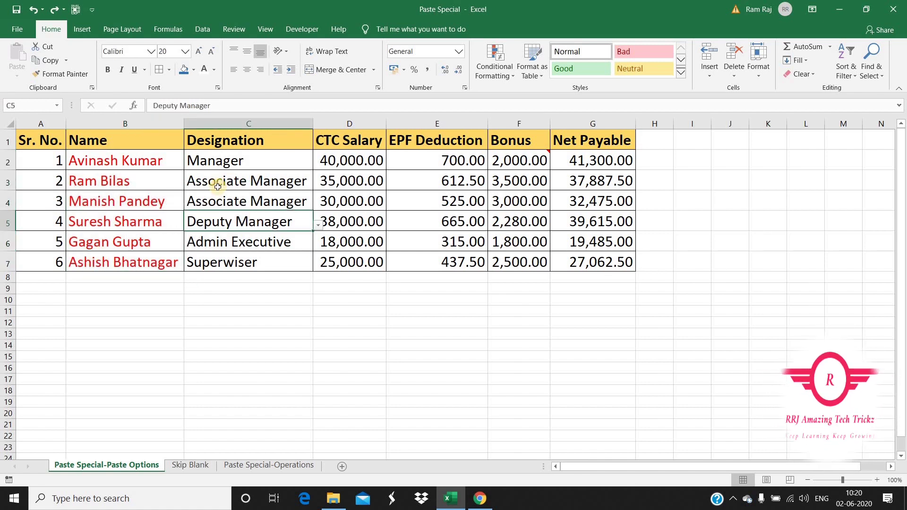
left_click_drag(163, 163, 132, 266)
key("ctrl+c")
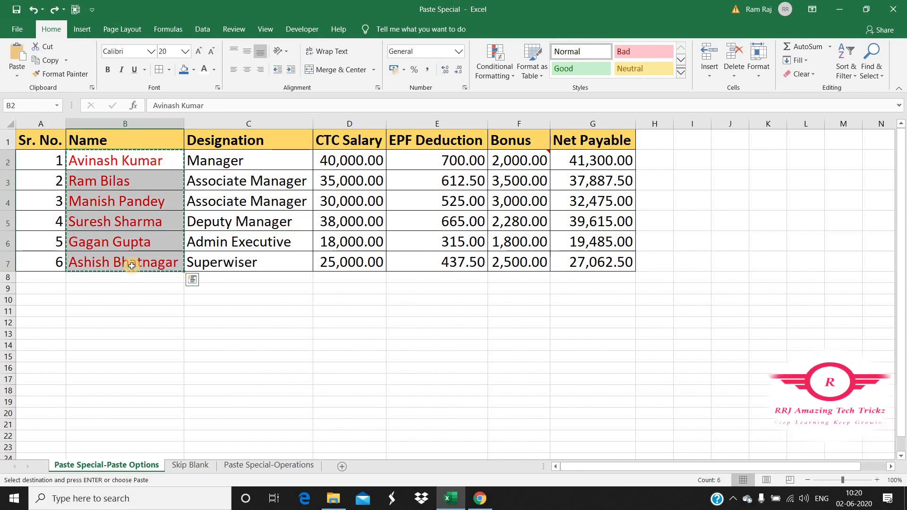
left_click(34, 311)
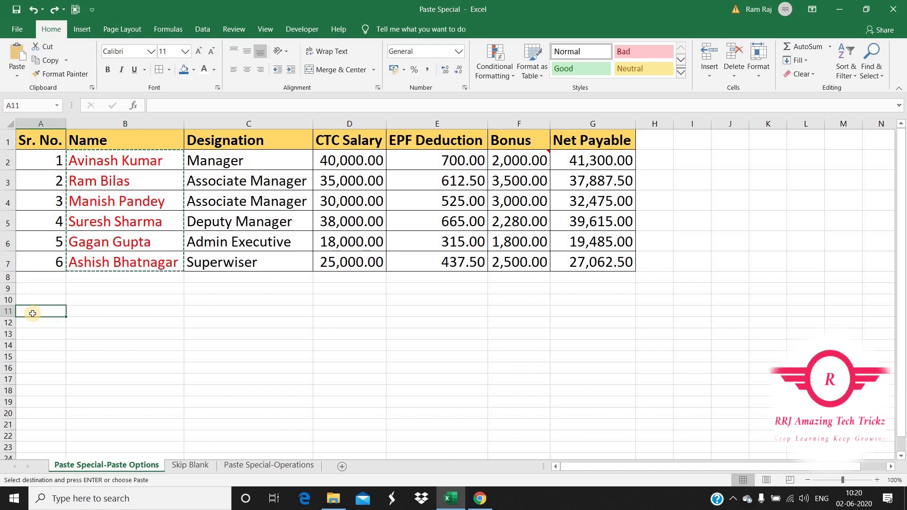
right_click(33, 316)
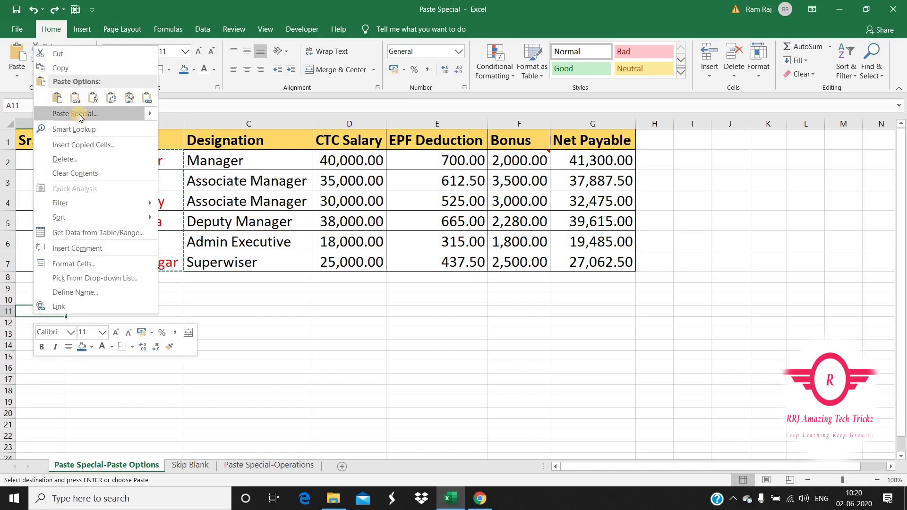
left_click(75, 113)
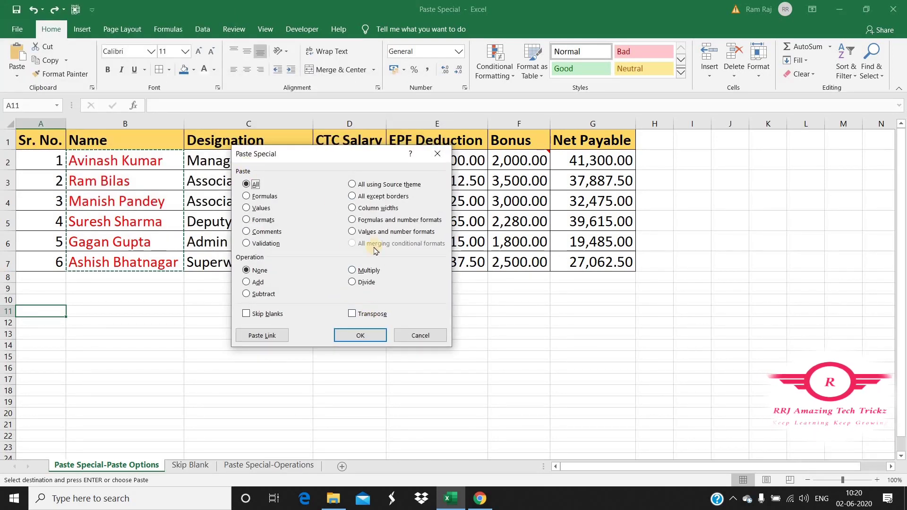
left_click(420, 336)
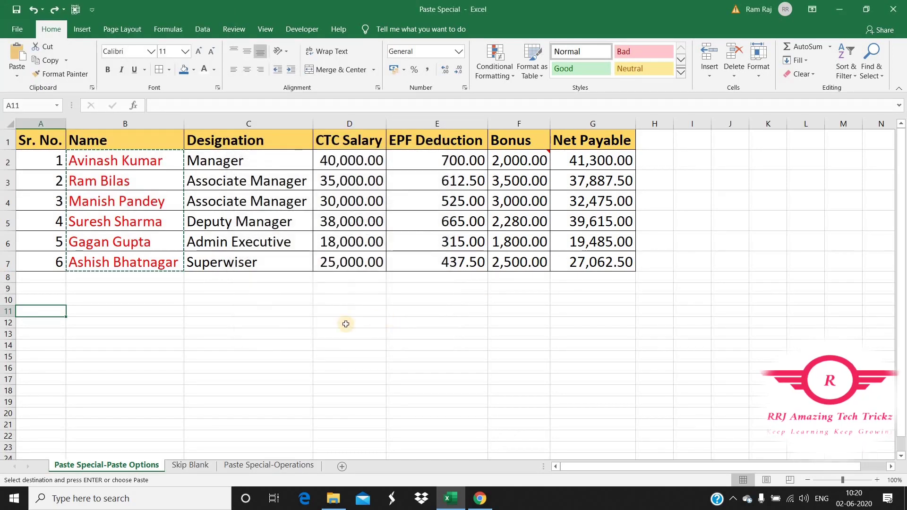
Step: Bring up the Paste Special options for A11 again to review the paste and operation choices
left_click(17, 75)
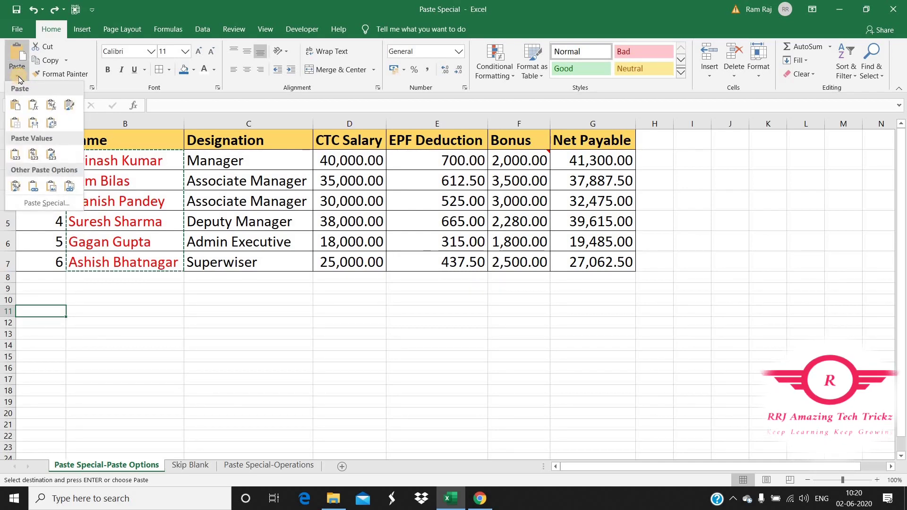
left_click(49, 204)
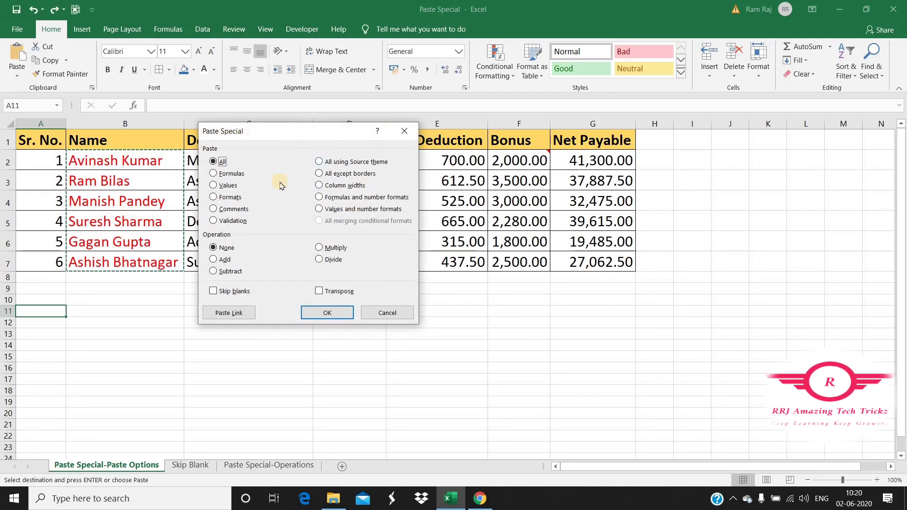
left_click(399, 312)
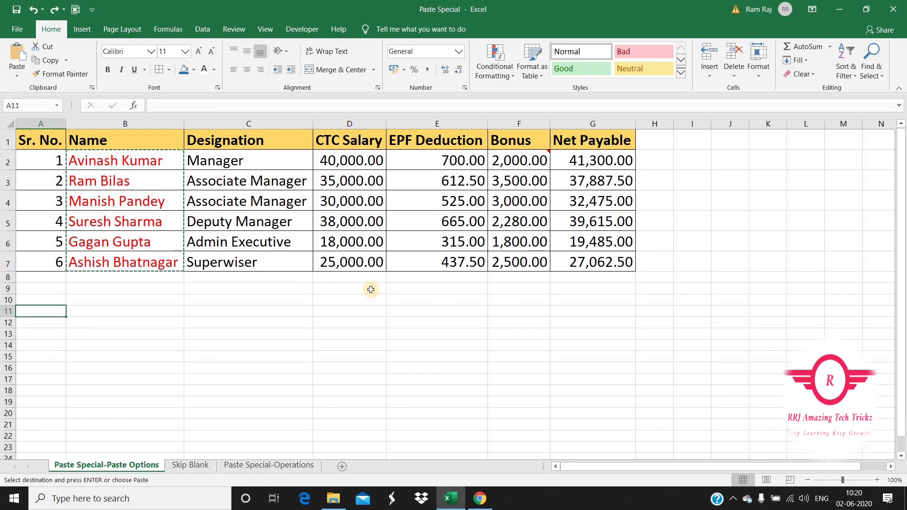
key("ctrl+alt+v")
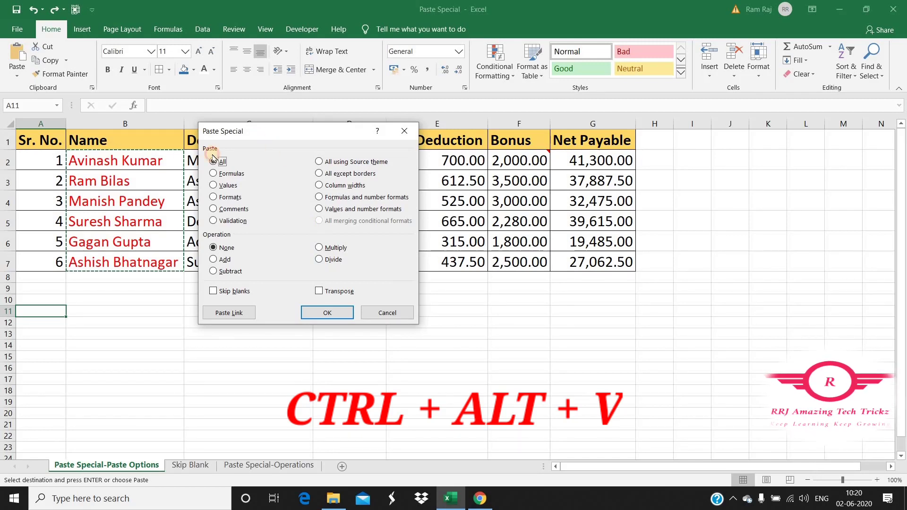
left_click_drag(259, 141, 189, 173)
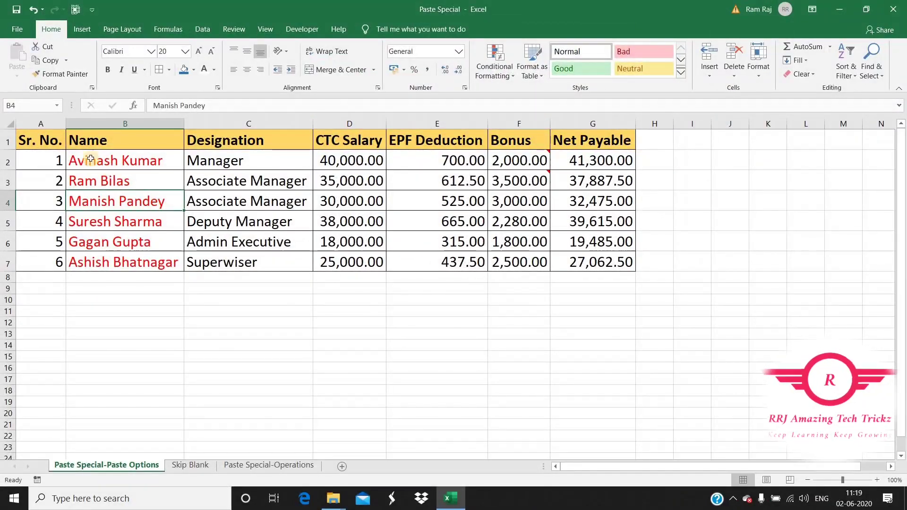
Step: Paste an ordinary copy of the salary table A1:G7 at A12, check it against the original, and undo the paste
left_click_drag(53, 140, 566, 255)
key("ctrl+c")
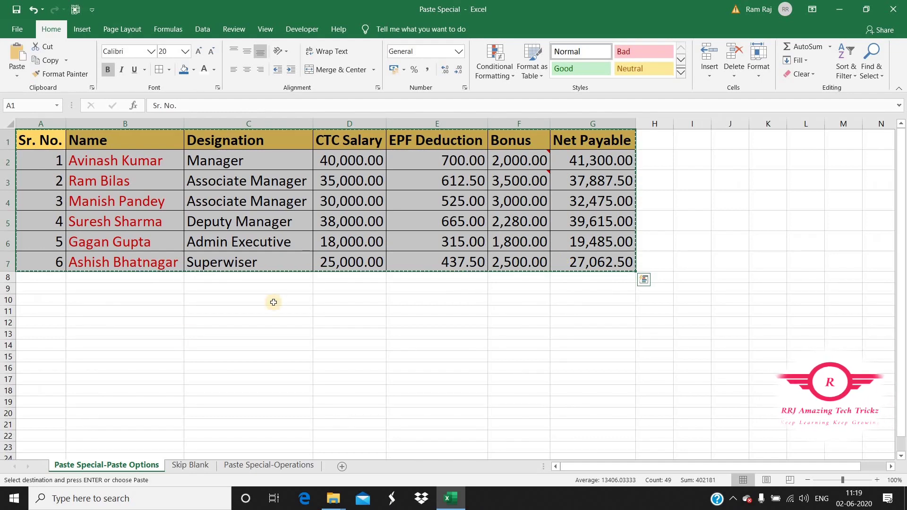
left_click(41, 322)
key("ctrl+v")
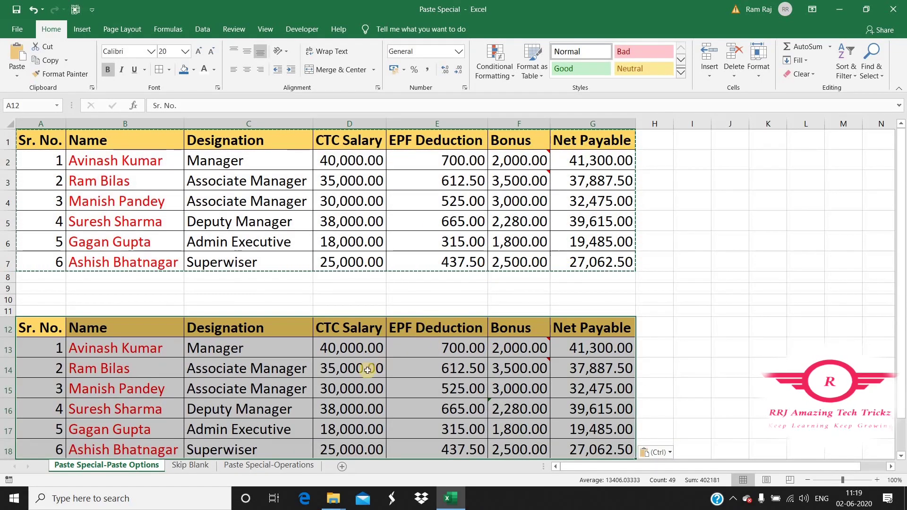
scroll(367, 371, "down", 1)
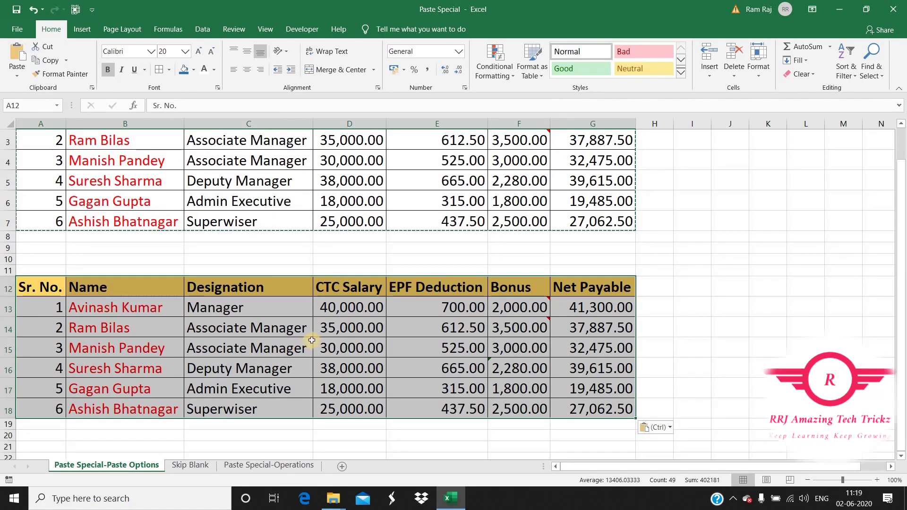
scroll(312, 343, "up", 1)
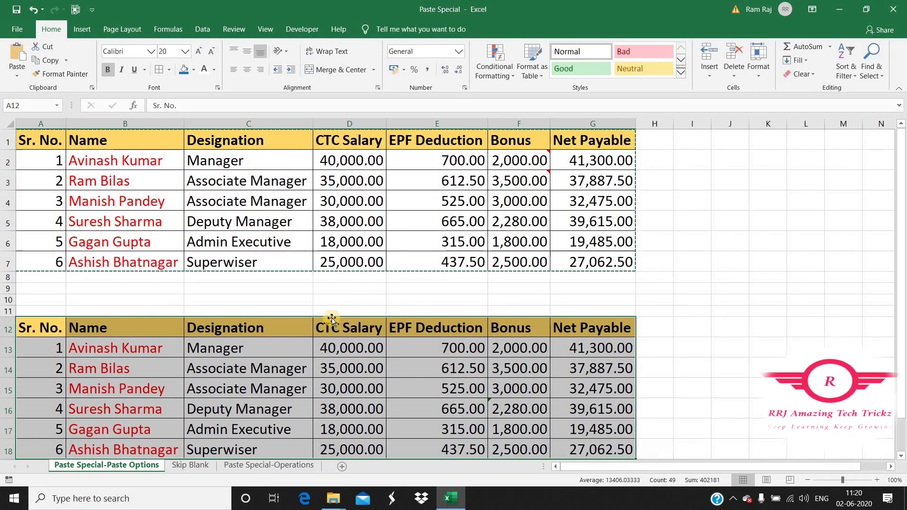
key("ctrl+z")
Step: Paste the copied table A1:G7 at A12 using Paste Special with All, compare it with the original, and undo the paste
left_click(52, 141)
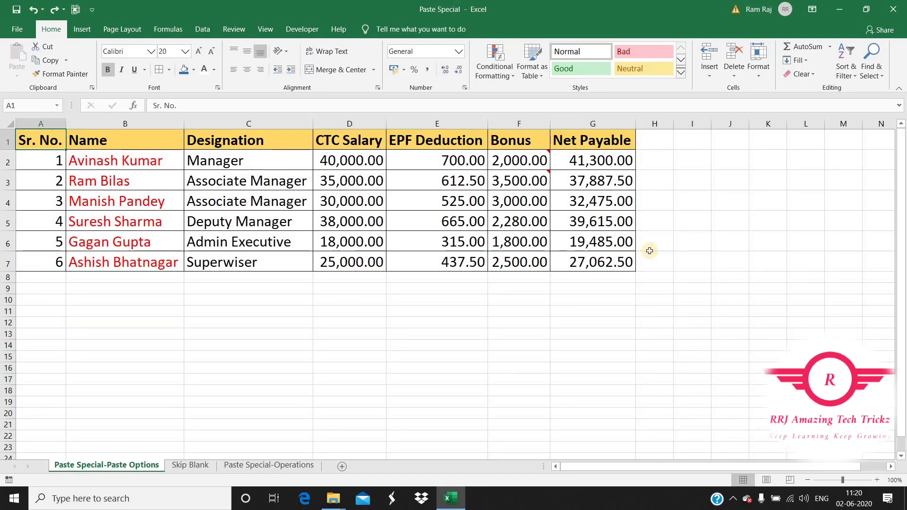
left_click(615, 262, "shift")
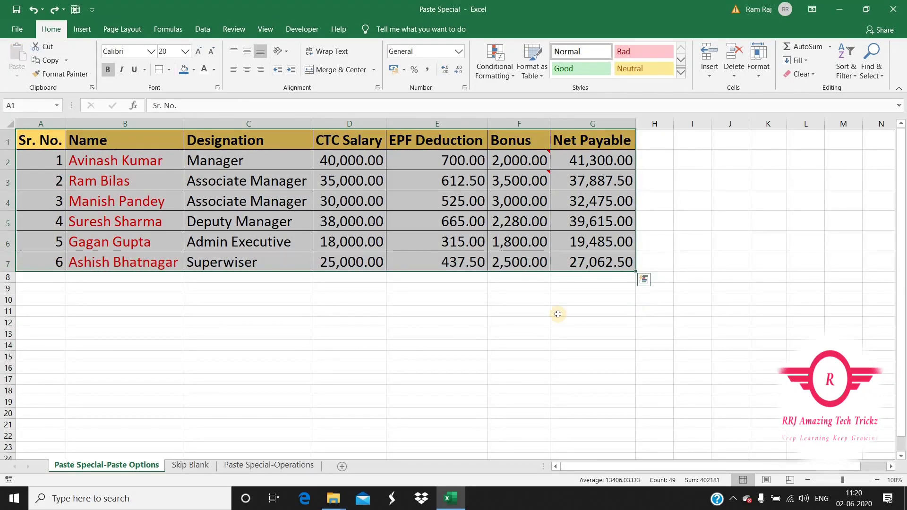
key("ctrl+c")
right_click(29, 326)
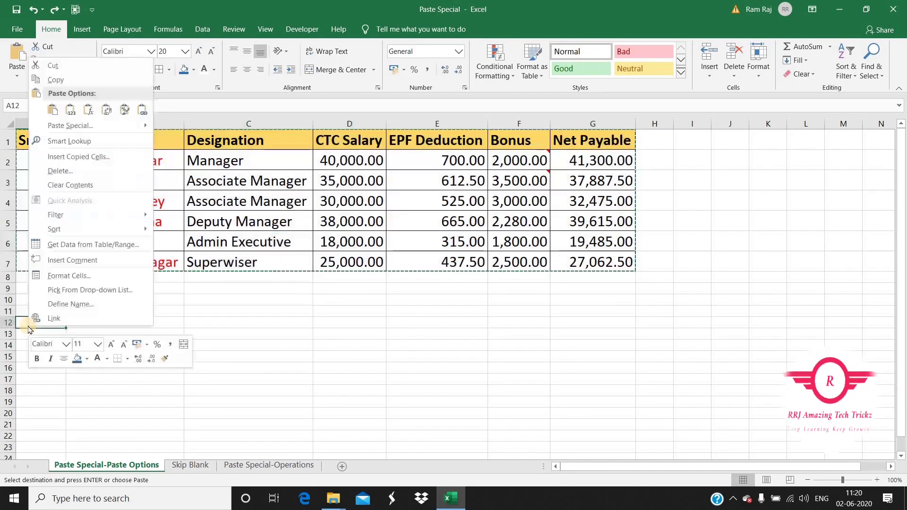
left_click(87, 125)
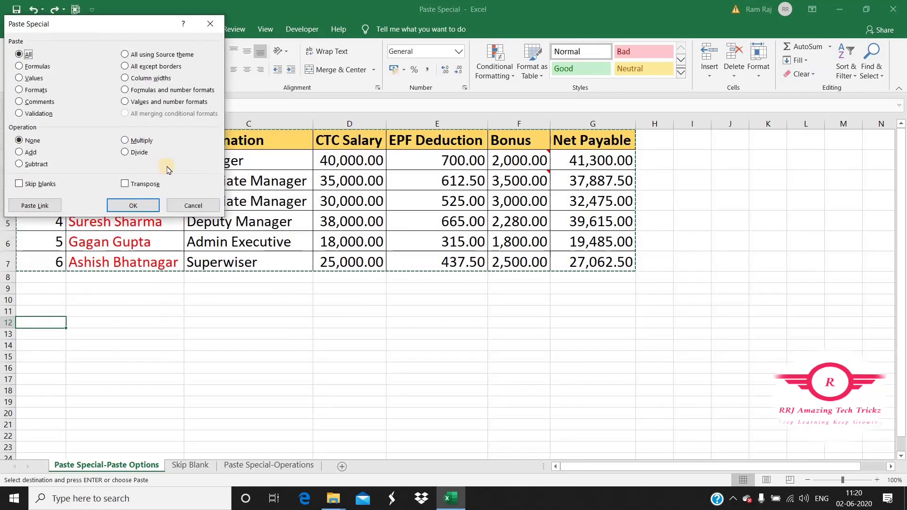
left_click_drag(78, 22, 454, 49)
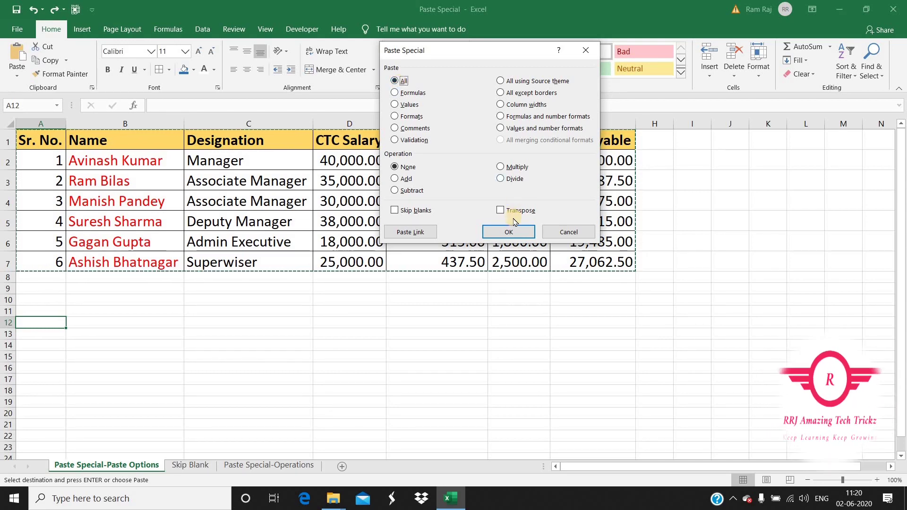
left_click(519, 232)
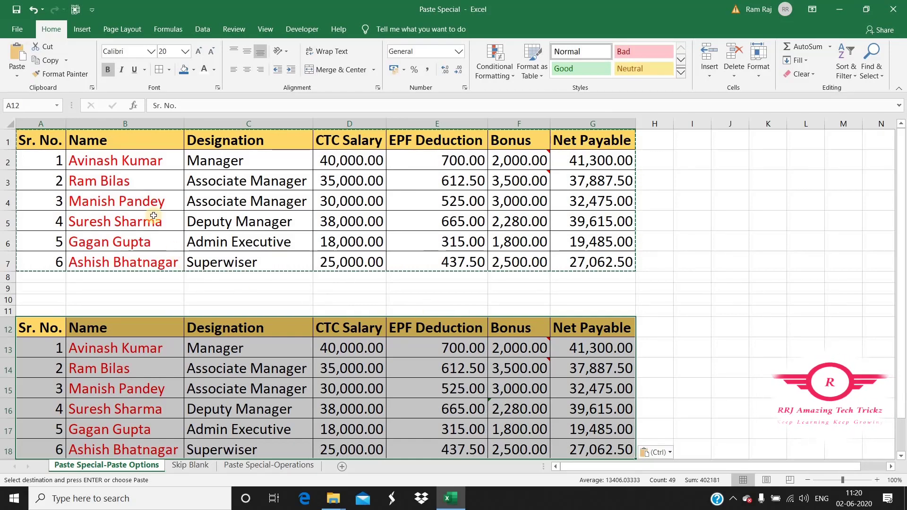
scroll(244, 222, "down", 2)
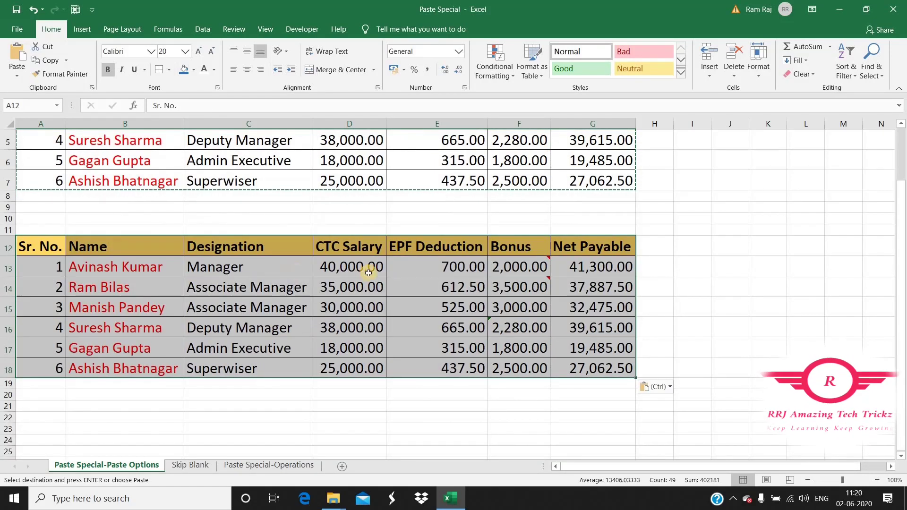
scroll(392, 290, "up", 2)
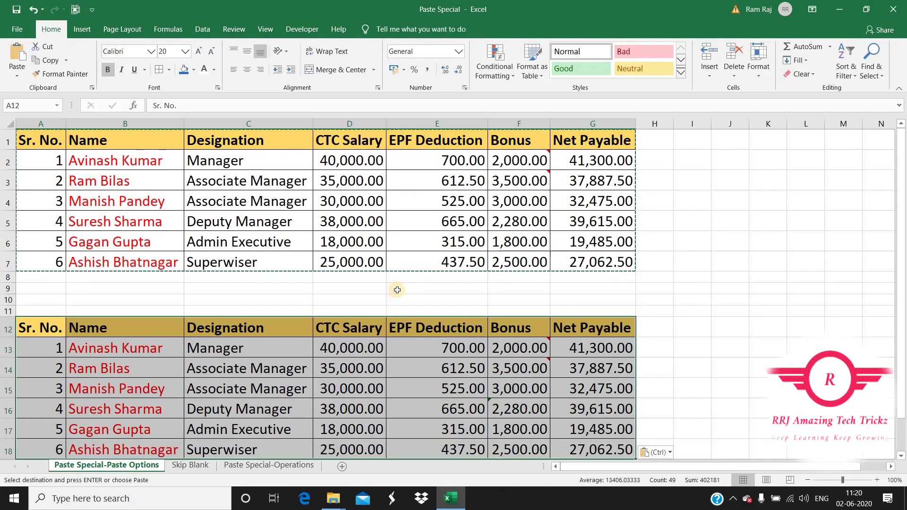
key("ctrl+z")
key("Escape")
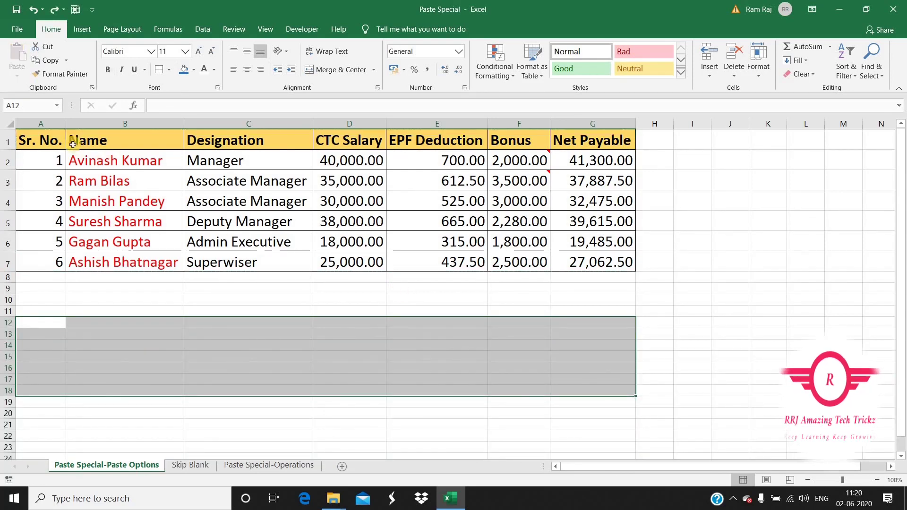
Step: Copy the salary table A1:G7 and paste only its formulas at A11 using Paste Special
left_click_drag(33, 140, 636, 306)
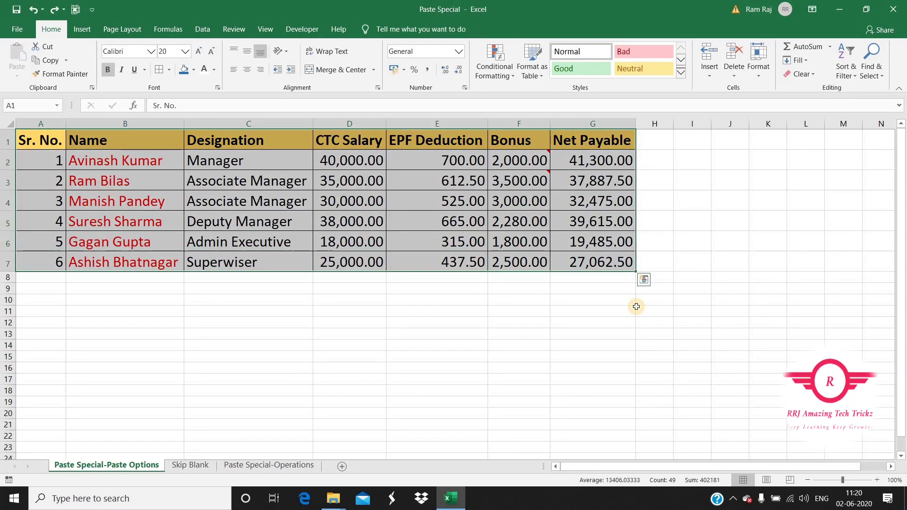
key("ctrl+c")
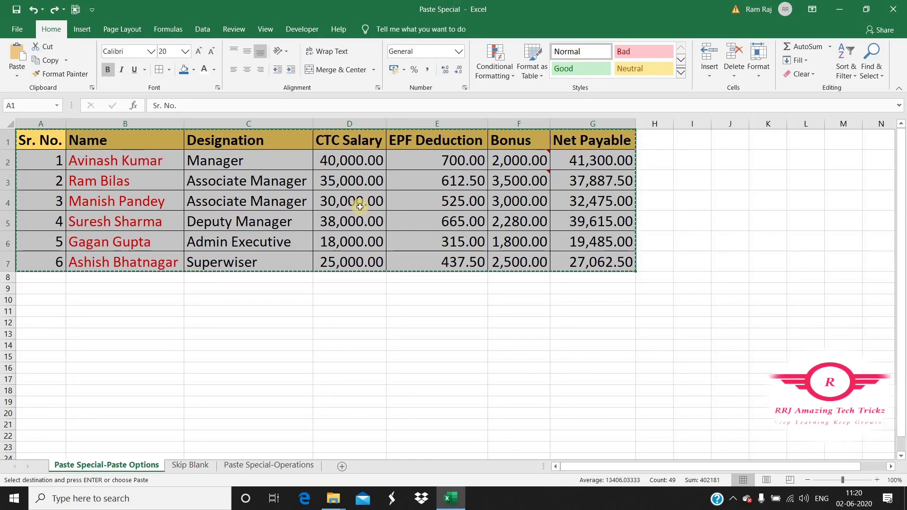
left_click(423, 193)
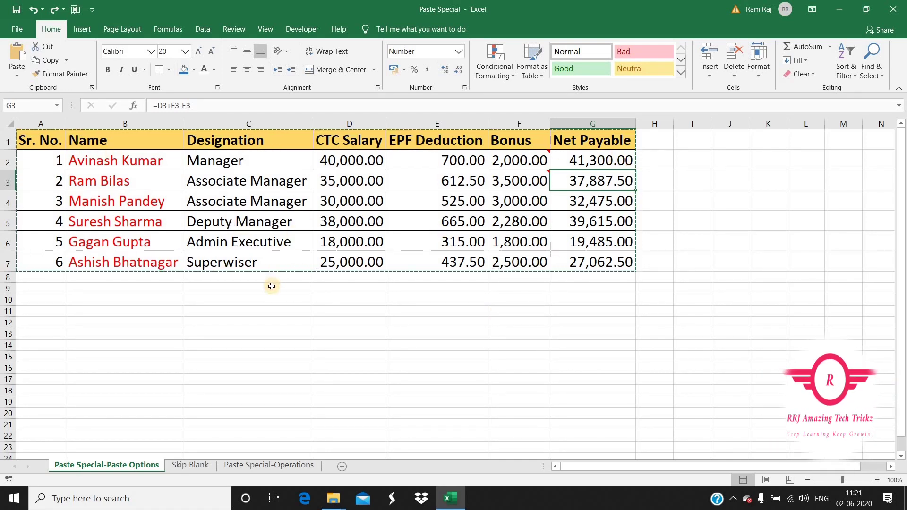
right_click(34, 315)
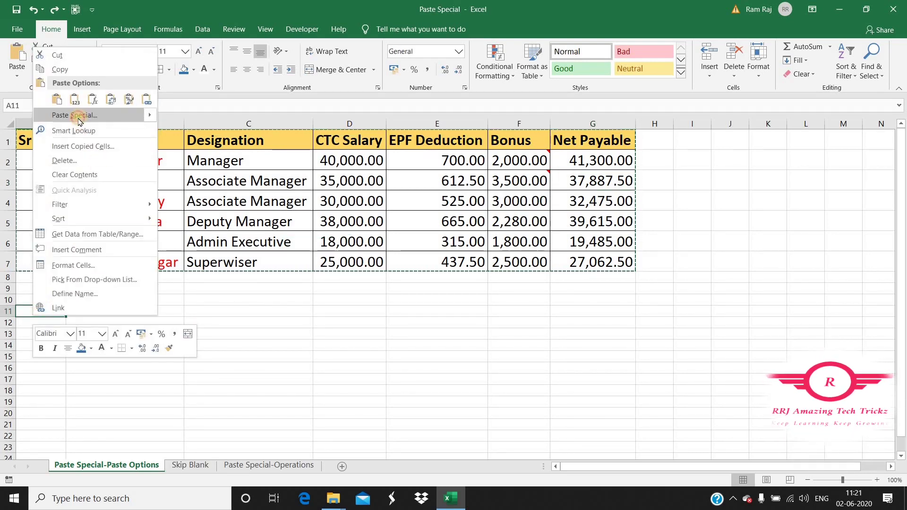
left_click(79, 120)
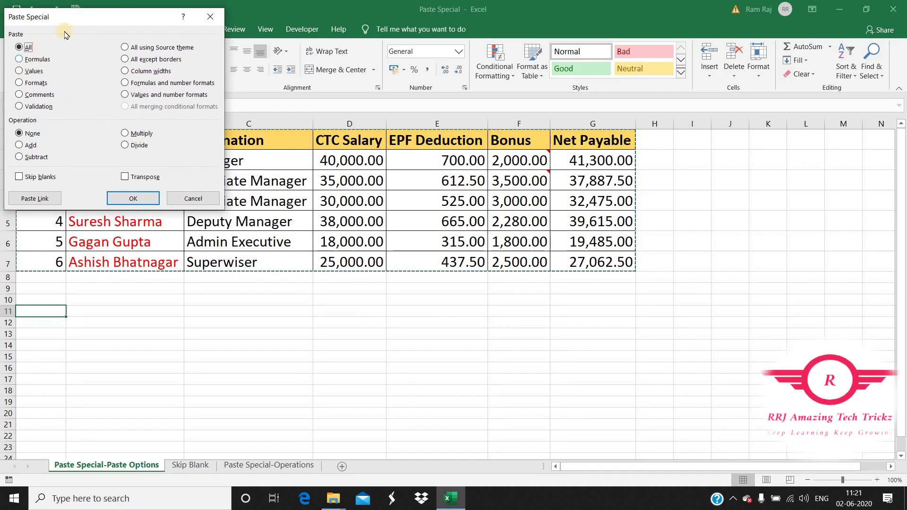
left_click_drag(61, 16, 443, 35)
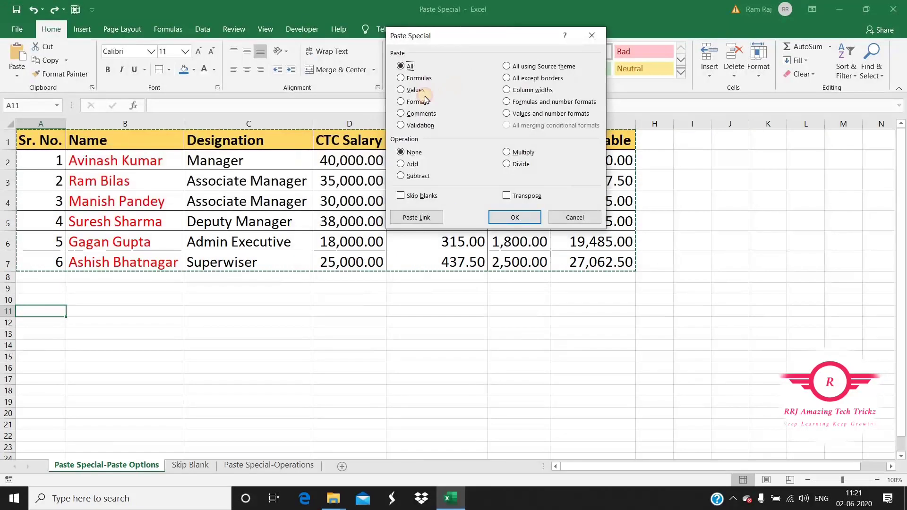
left_click(405, 79)
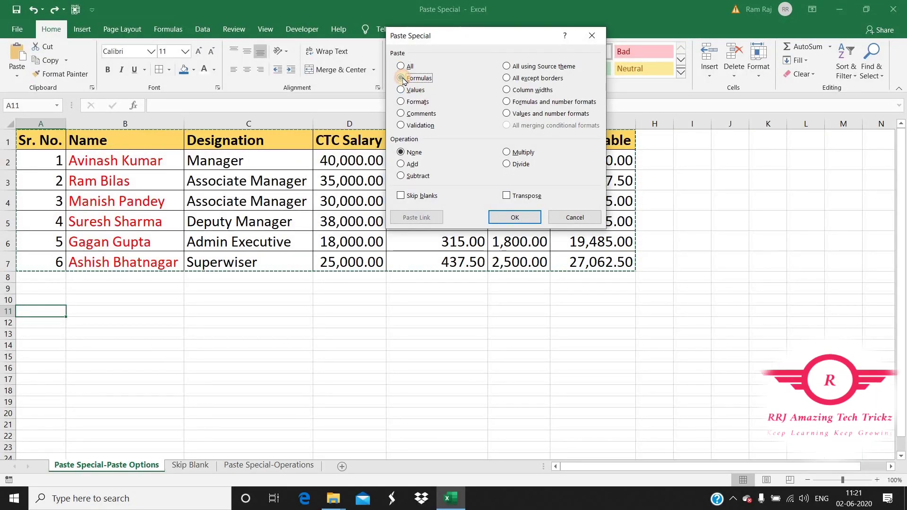
left_click(524, 217)
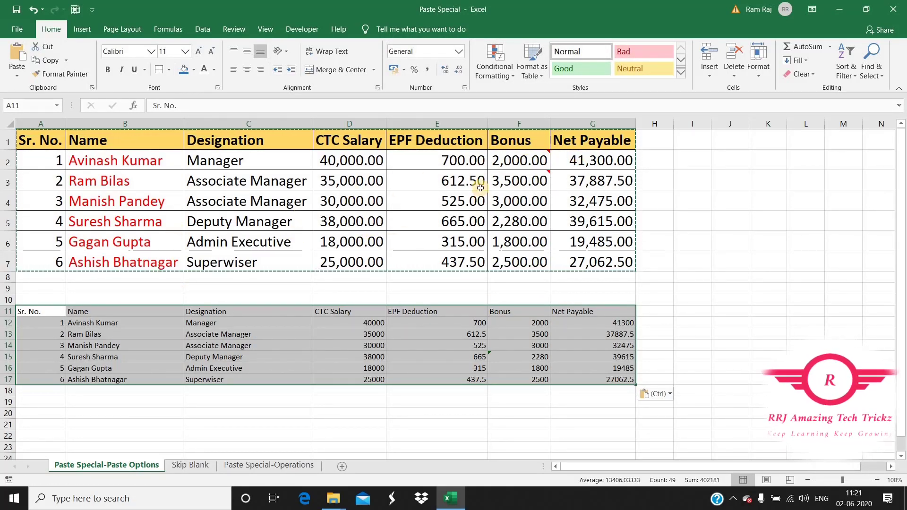
key("Escape")
Step: Compare the EPF Deduction formula in E2 with the pasted formulas in E12:E14, and inspect the Bonus formula in F12
left_click(458, 163)
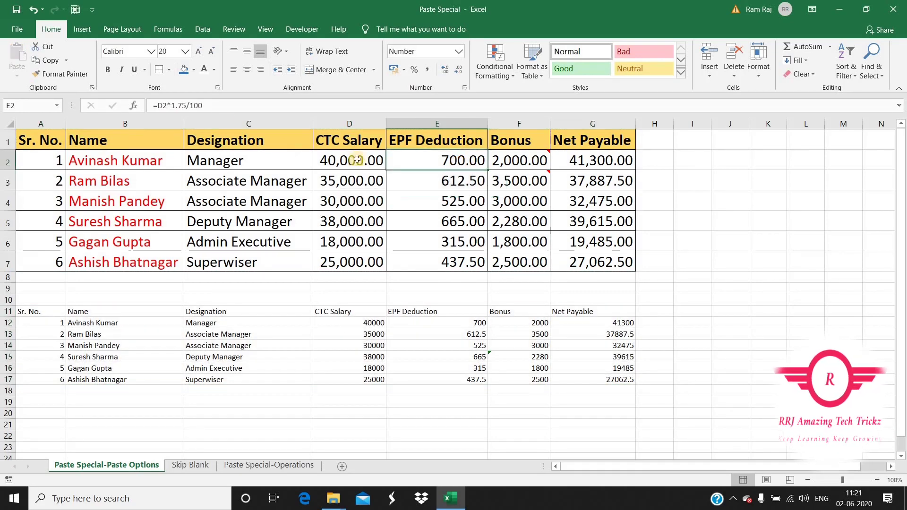
left_click(477, 324)
left_click(474, 335)
left_click(470, 344)
left_click(521, 325)
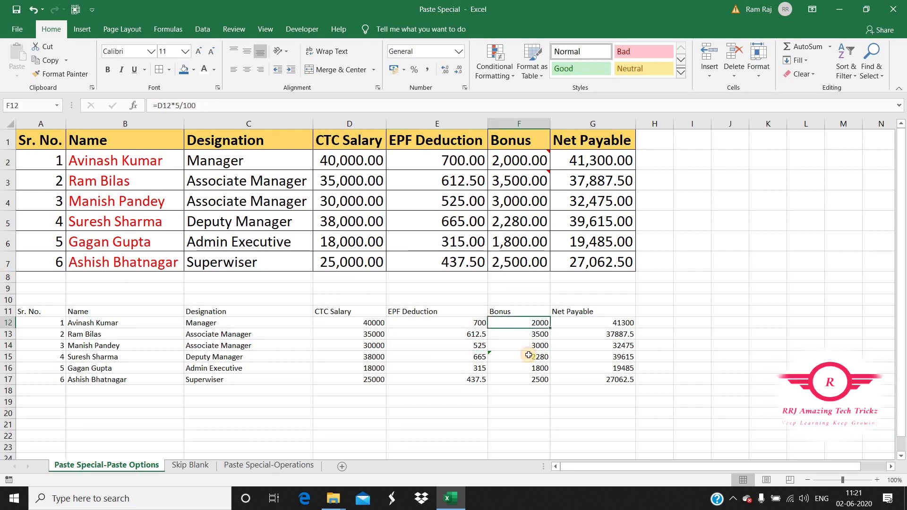
Step: Inspect the formulas in the Bonus and Net Payable columns of the pasted table, and recheck the EPF Deduction formula in E12
left_click(529, 356)
left_click(604, 336)
left_click(611, 366)
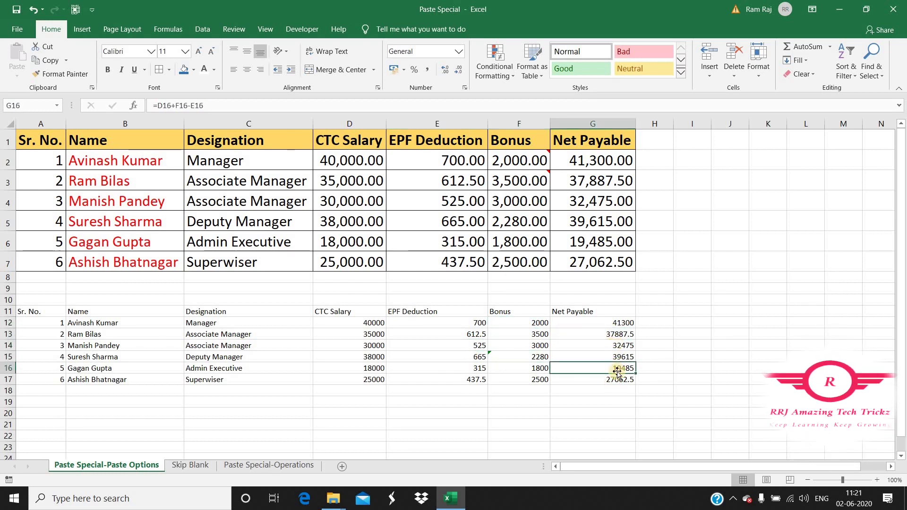
left_click(614, 380)
left_click(608, 345)
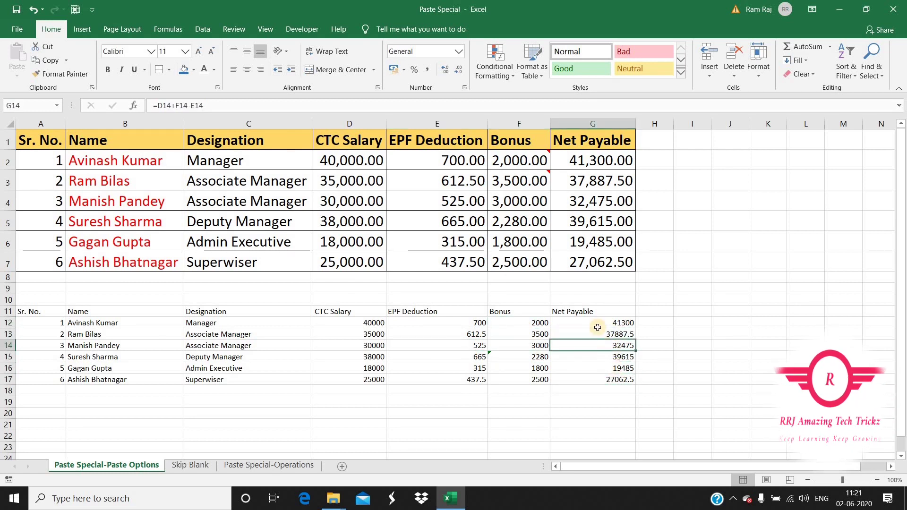
left_click(463, 326)
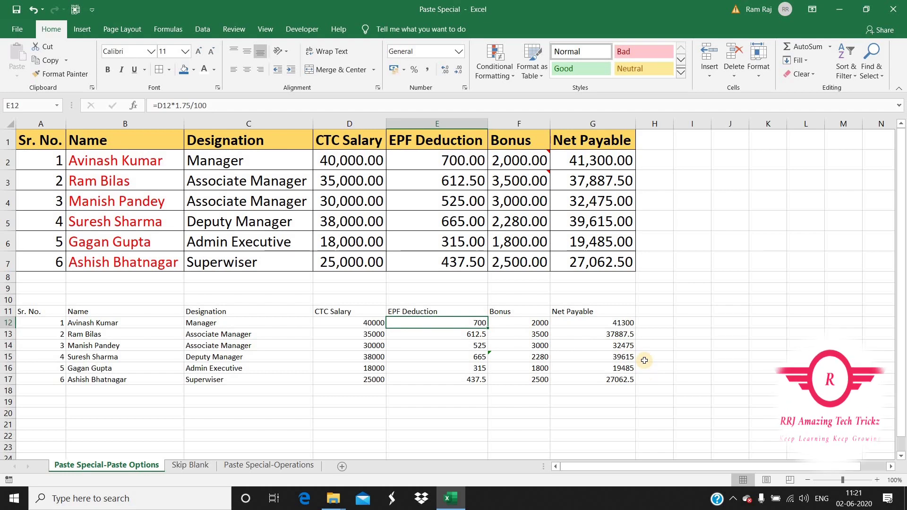
Step: Undo the formulas-only paste at A11 and review the original EPF Deduction formula in E2
key("ctrl+z")
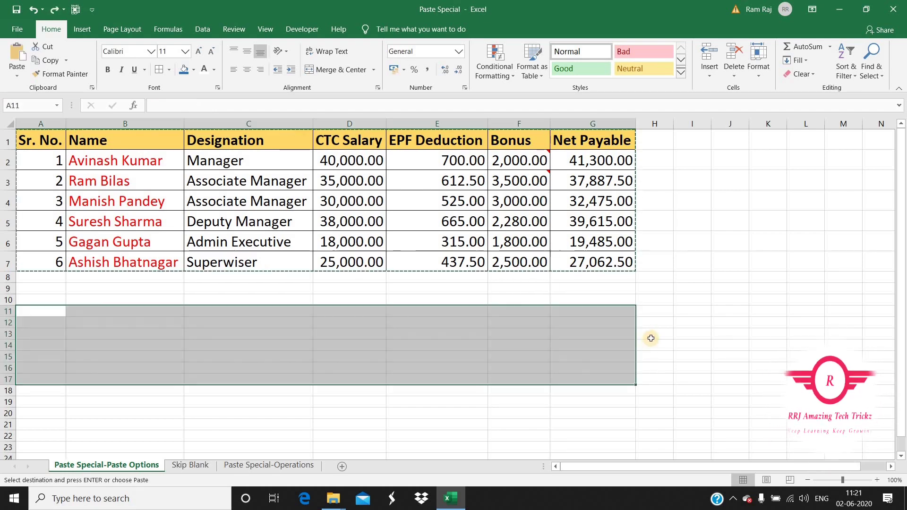
left_click(412, 275)
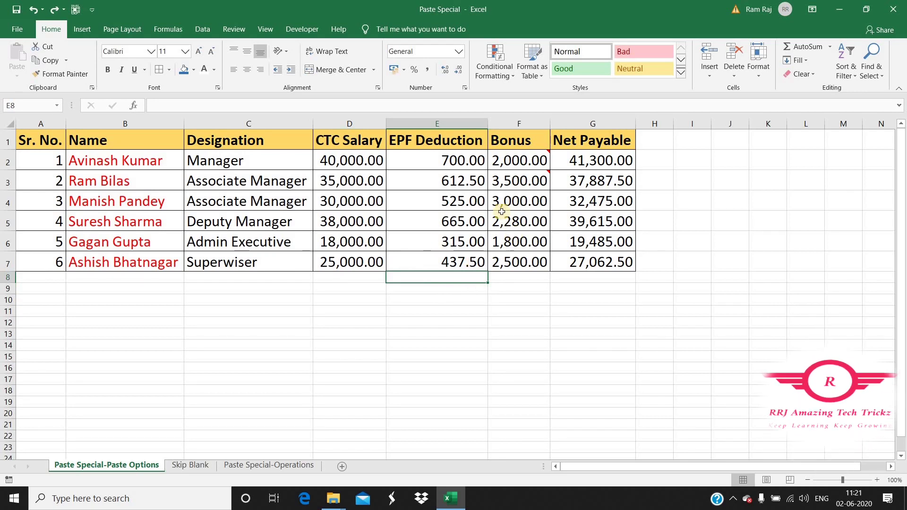
mouse_move(451, 163)
left_mouse_down()
mouse_move(446, 210)
mouse_move(457, 160)
left_mouse_up()
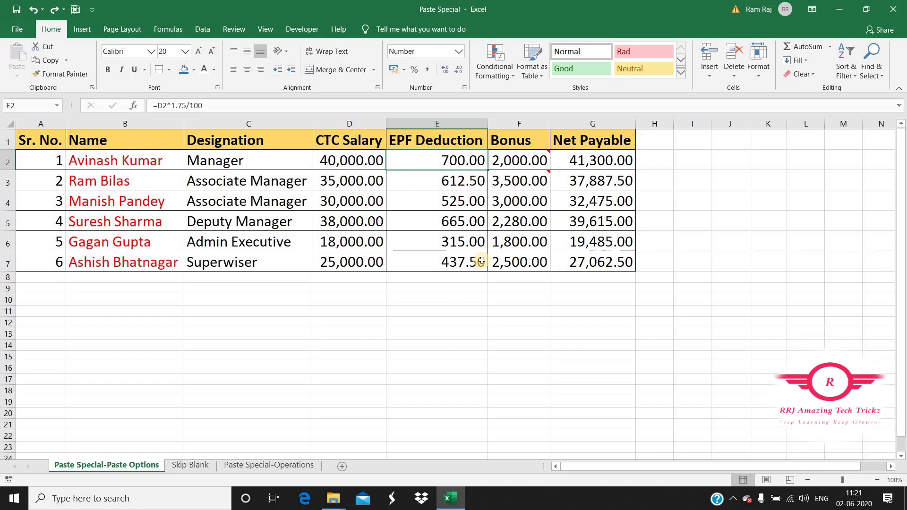
Step: Copy the salary table A1:G7 and paste only its values at A11 using Paste Special
left_click_drag(47, 139, 599, 265)
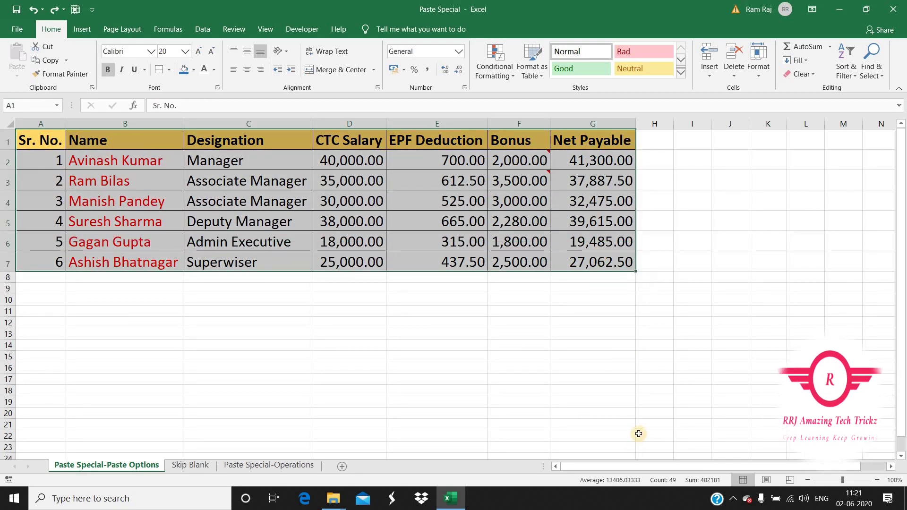
key("ctrl+q")
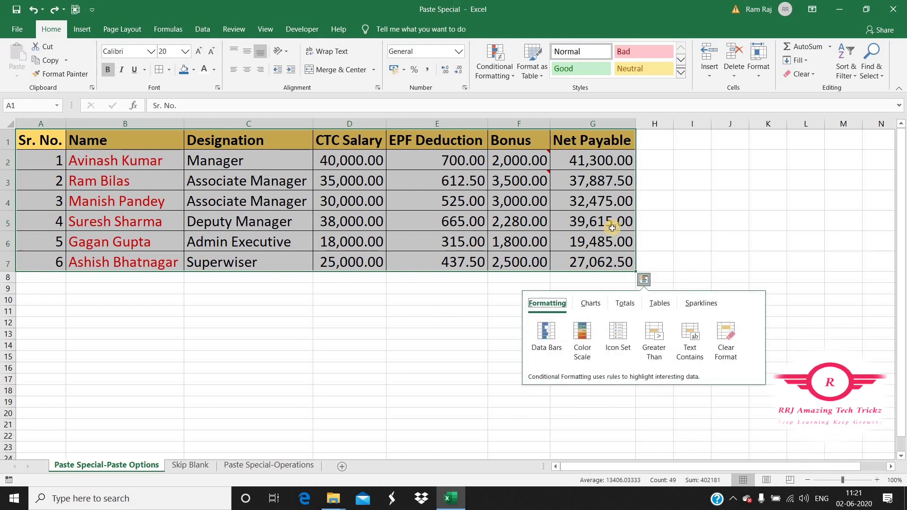
key("Escape")
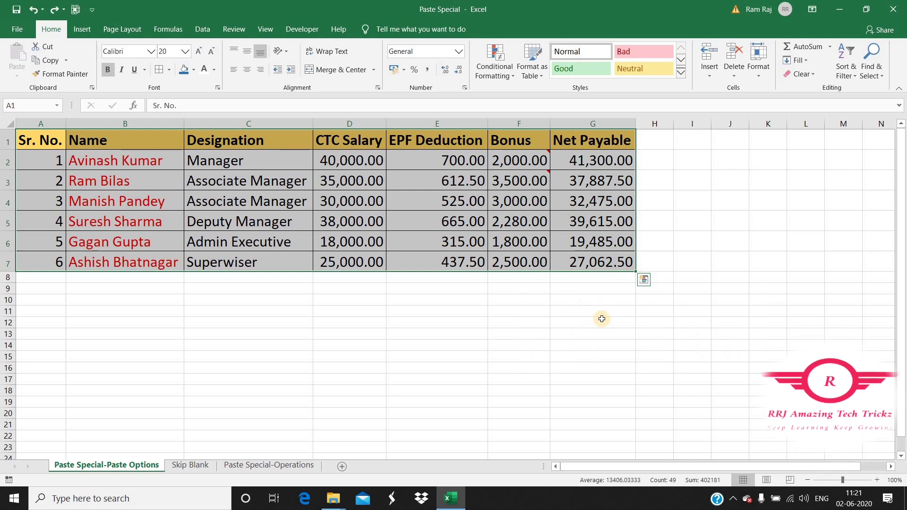
key("ctrl+c")
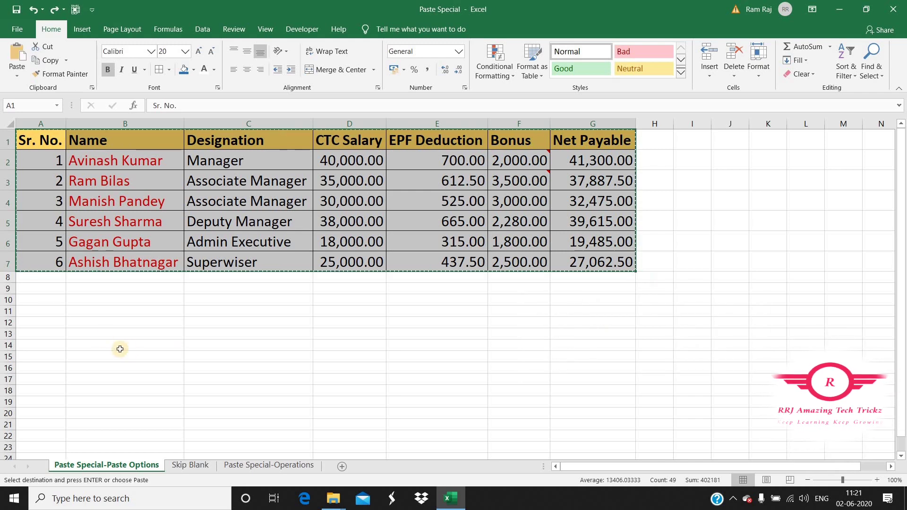
left_click(37, 313)
right_click(37, 313)
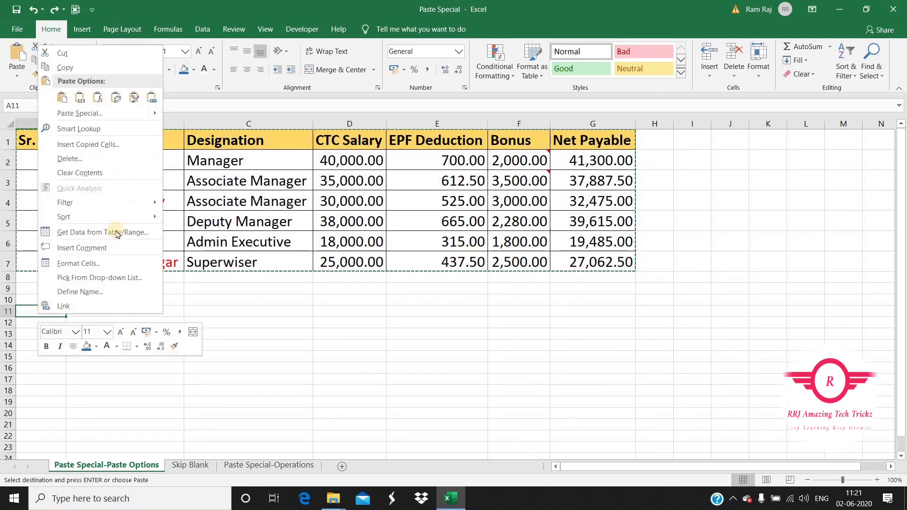
left_click(79, 113)
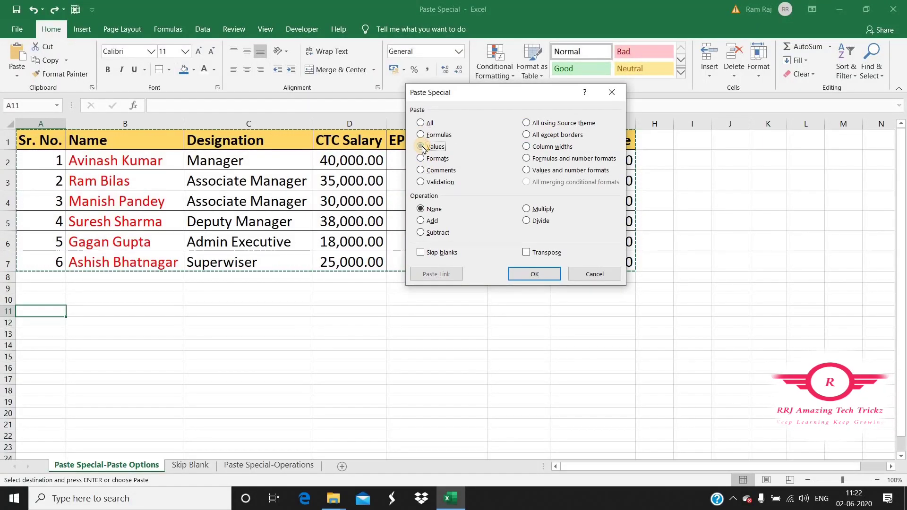
left_click(544, 274)
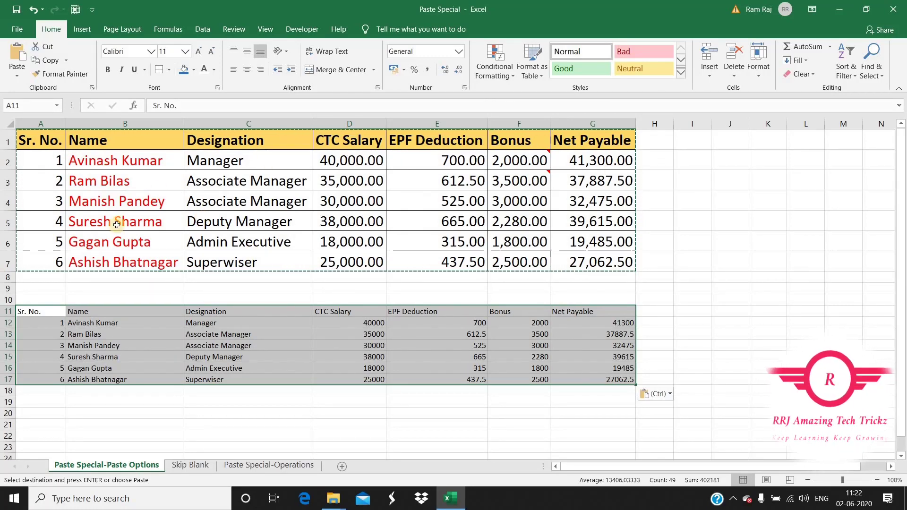
Step: Compare the EPF Deduction formula in E2 with the pasted contents of E12:E17, and inspect the pasted Bonus and Net Payable cells
left_click(456, 166)
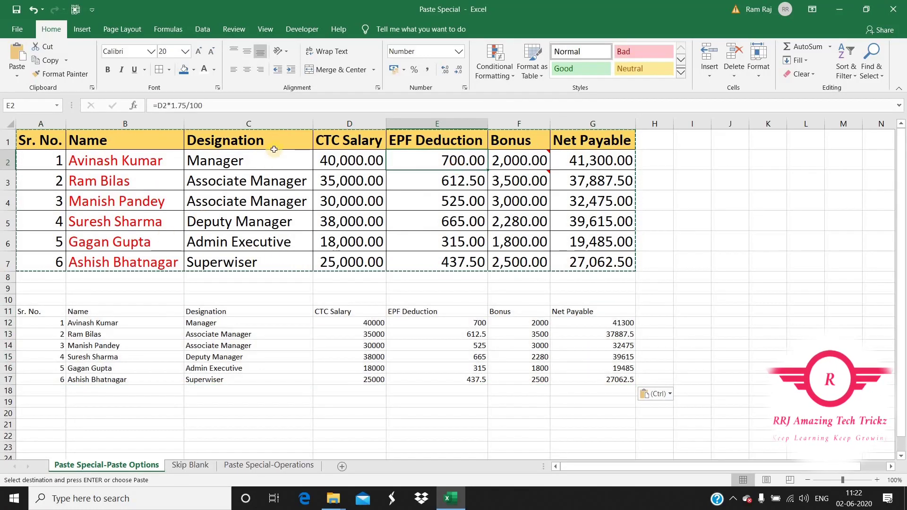
left_click(463, 327)
key("Down")
key("Down")
key("Down")
key("Down")
key("Down")
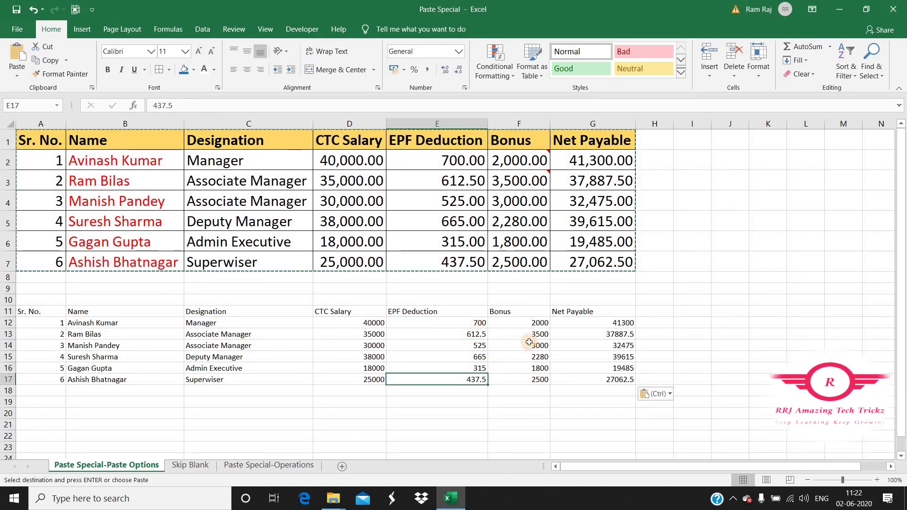
left_click(547, 360)
left_click(543, 380)
left_click(623, 332)
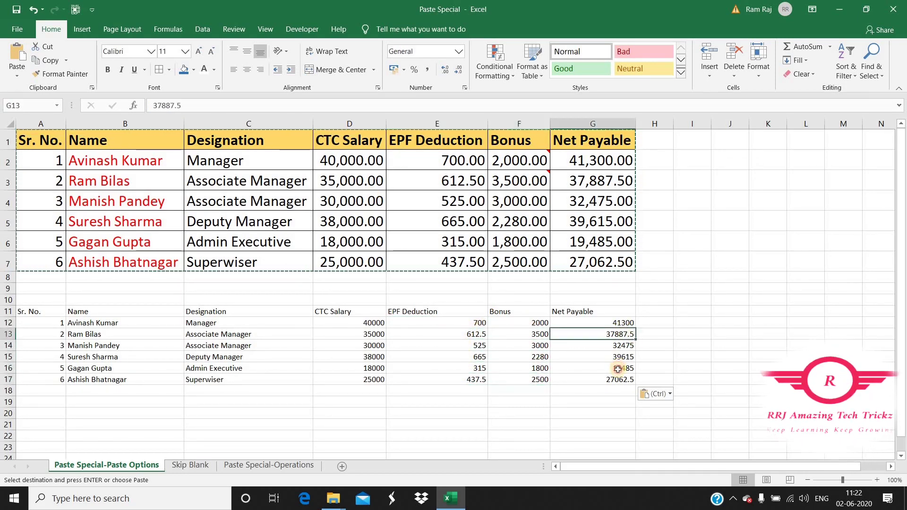
left_click(618, 369)
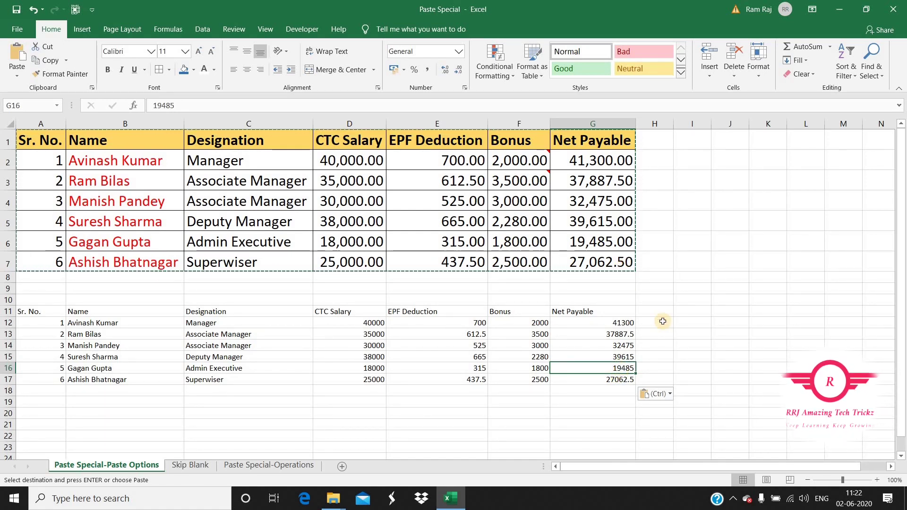
Step: Copy the EPF Deduction cells E2:E7 and paste them over themselves with Paste Special Values to replace the formulas
key("Escape")
left_click(457, 167)
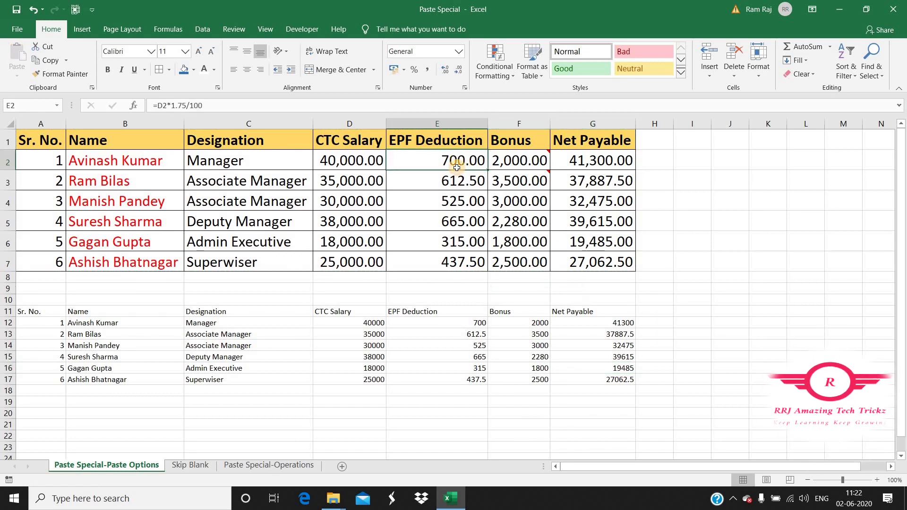
left_click_drag(457, 167, 449, 260)
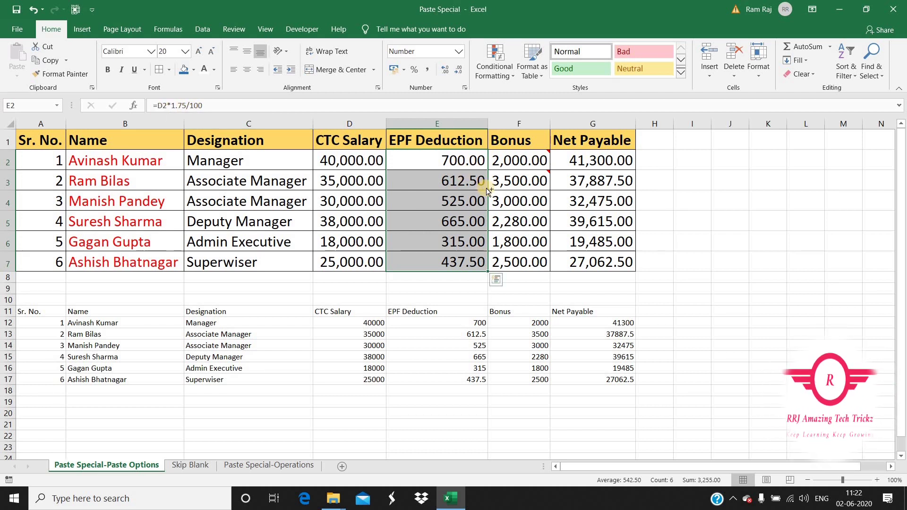
key("ctrl+c")
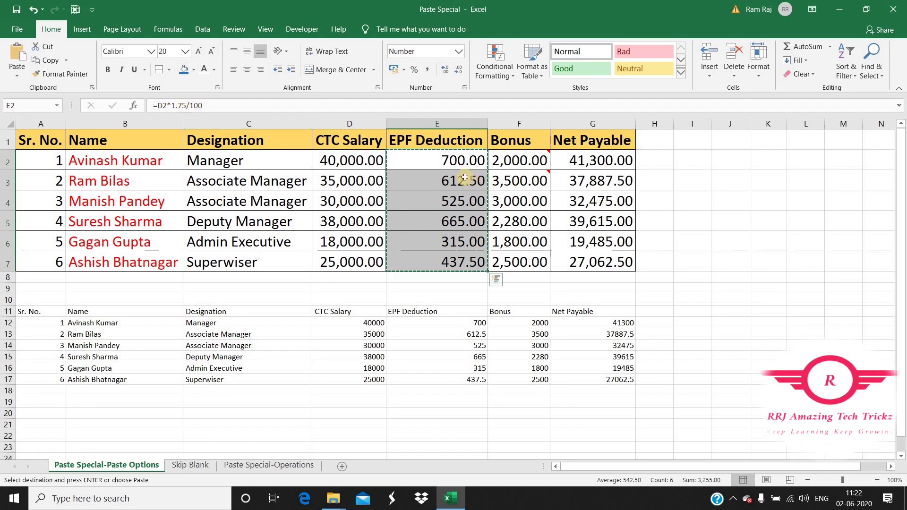
right_click(430, 162)
left_click(506, 230)
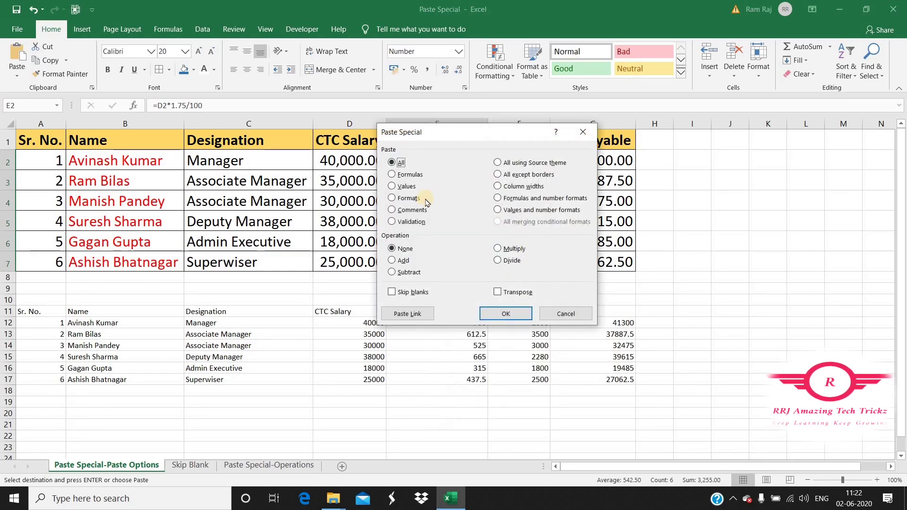
left_click(396, 188)
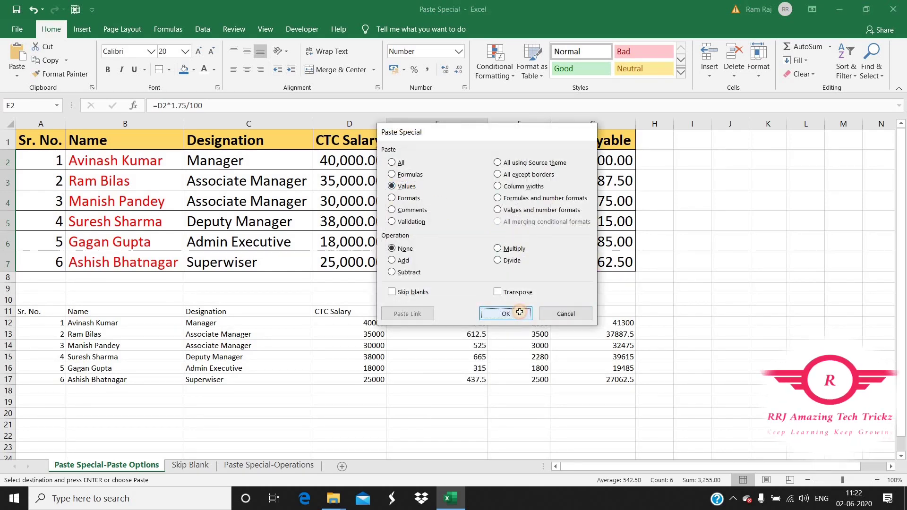
left_click(518, 311)
Step: Examine the EPF Deduction cells in E2:E7 to check whether they hold formulas or plain values
left_click(452, 200)
left_click(443, 160)
left_click(443, 202)
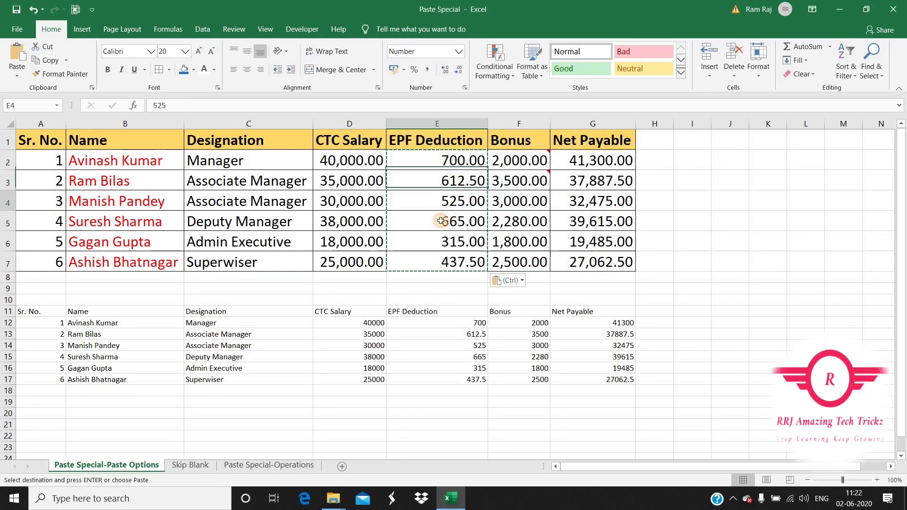
left_click(442, 221)
left_click(440, 266)
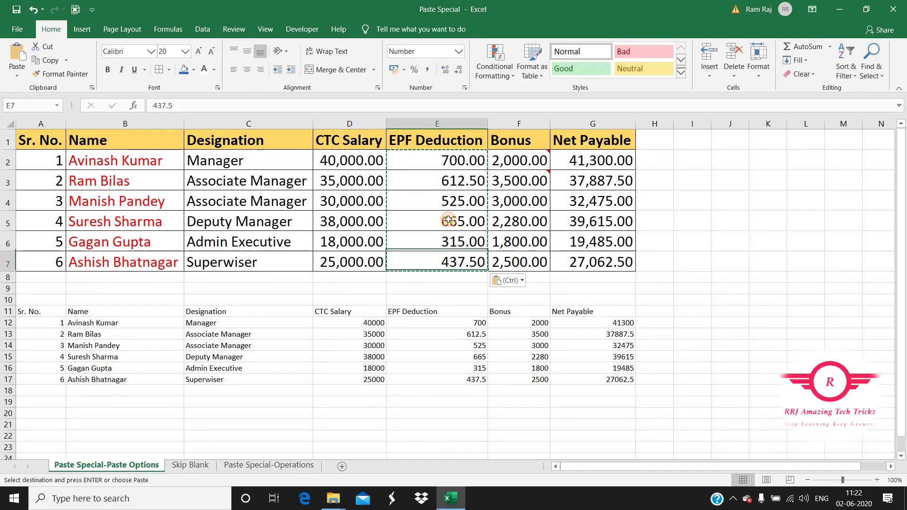
left_click(436, 161)
left_click(434, 193)
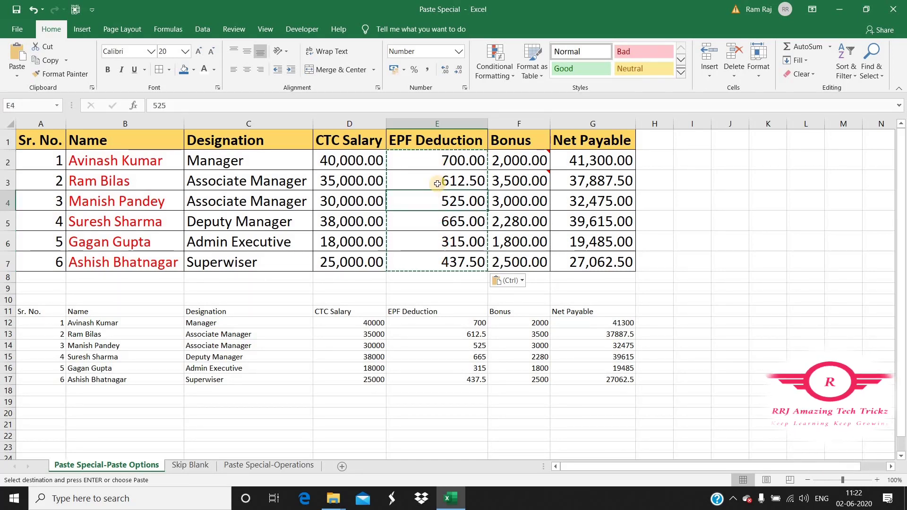
left_click(437, 158)
left_click(432, 193)
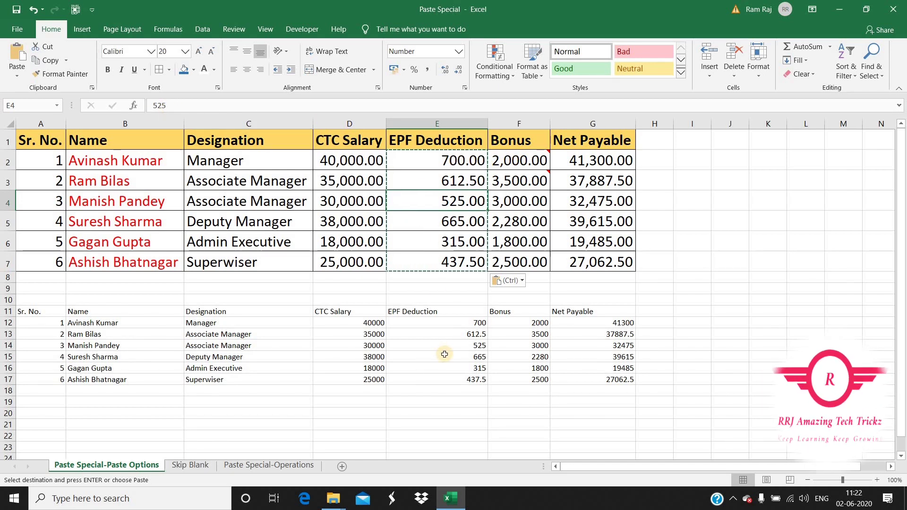
Step: Undo the values paste over E2:E7 and the values-only table paste at A11, and check the formula in E6
key("Escape")
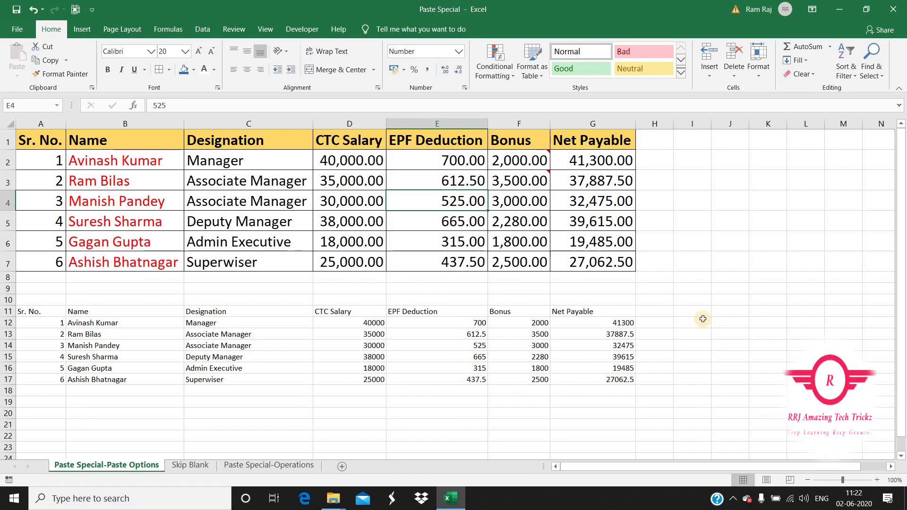
key("ctrl+z")
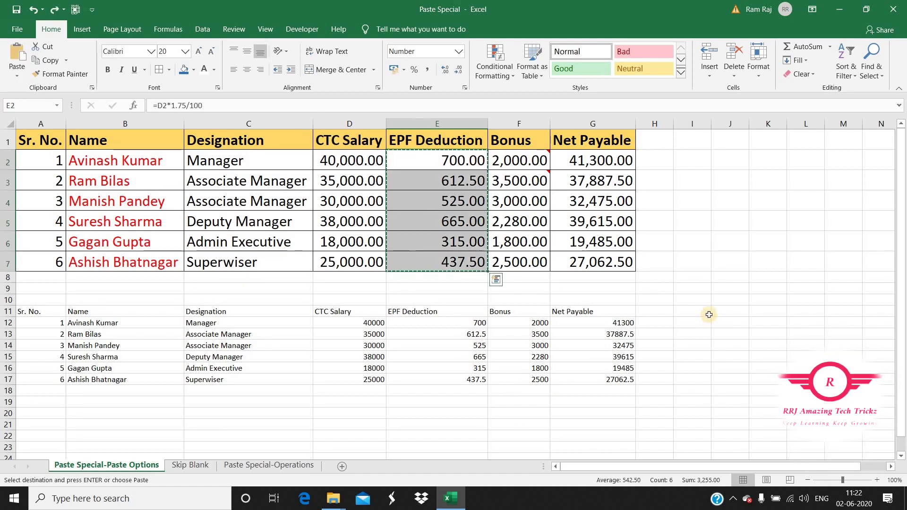
key("ctrl+z")
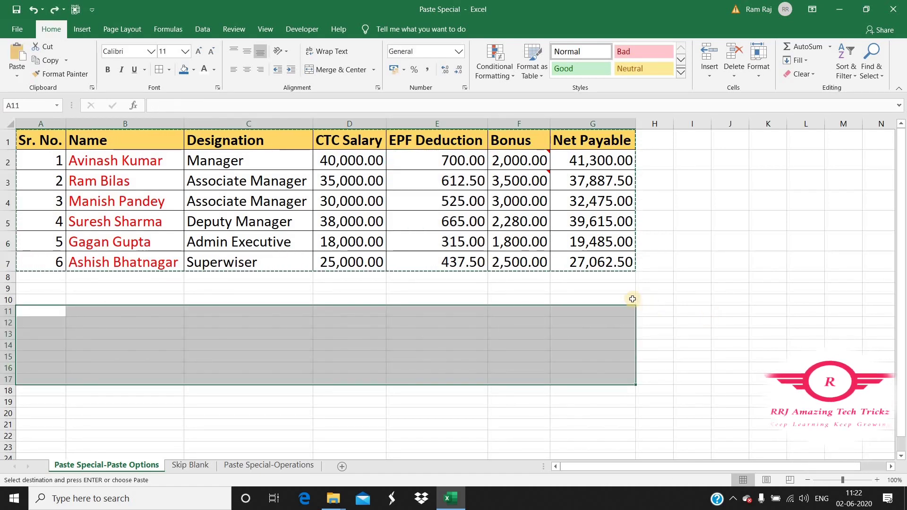
left_click(446, 241)
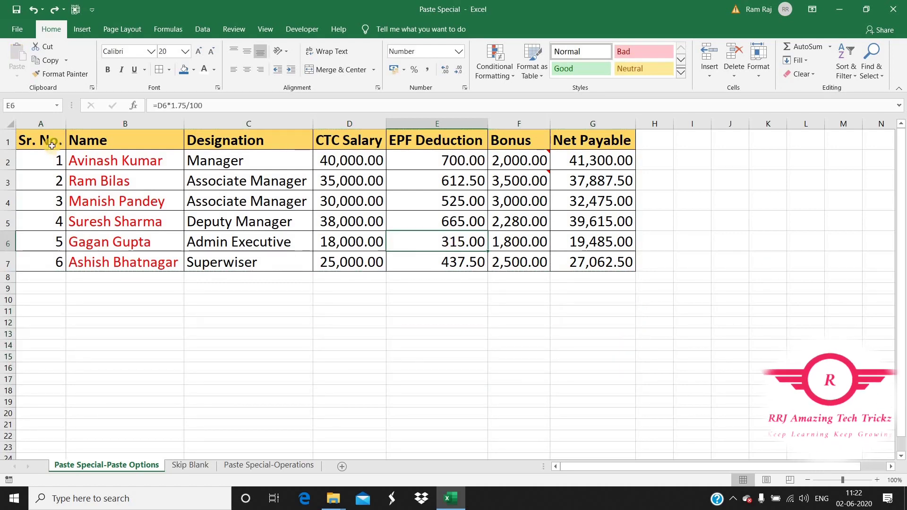
Step: Copy the salary table A1:G7 and paste only its formats at A12 with Paste Special
mouse_move(66, 141)
left_mouse_down()
mouse_move(523, 200)
mouse_move(571, 236)
mouse_move(571, 258)
left_mouse_up()
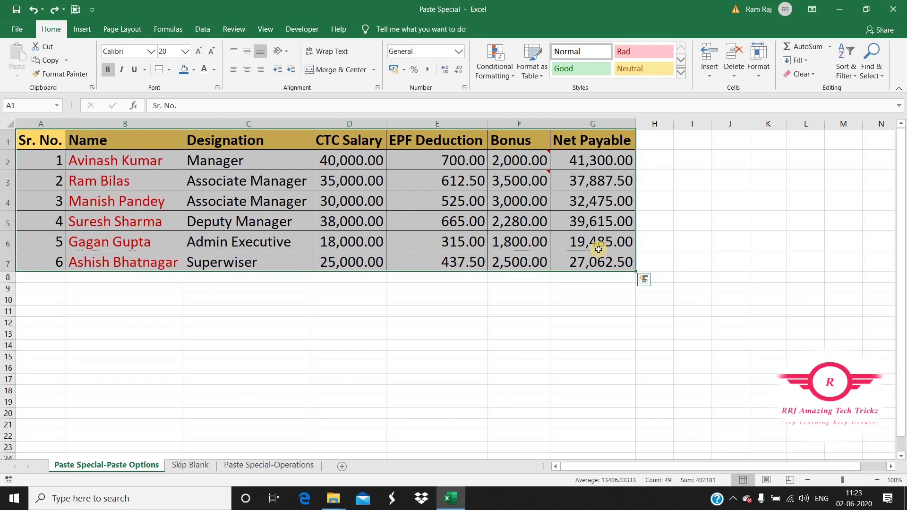
left_click(194, 203)
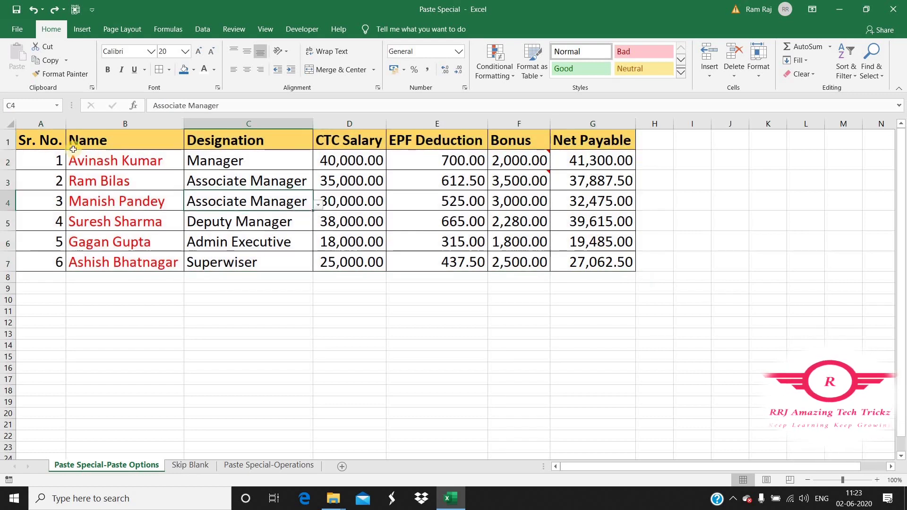
left_click_drag(45, 146, 571, 259)
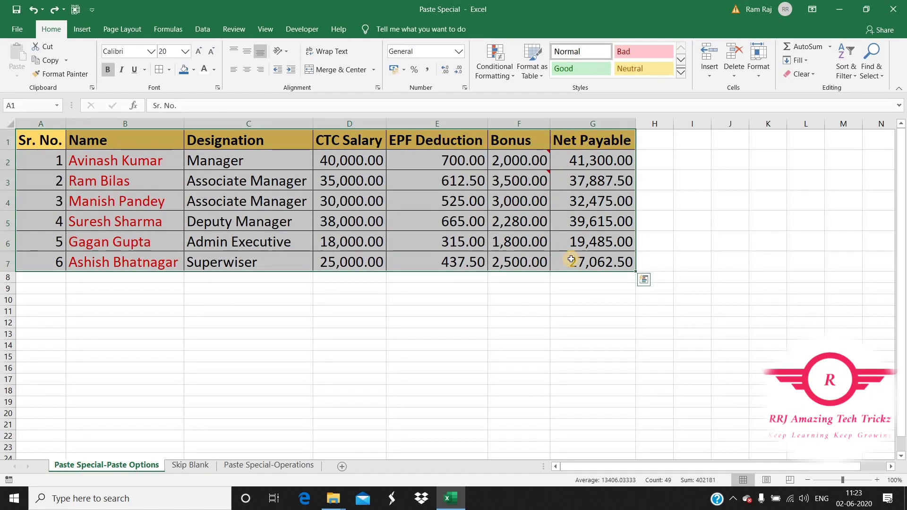
left_click(49, 142)
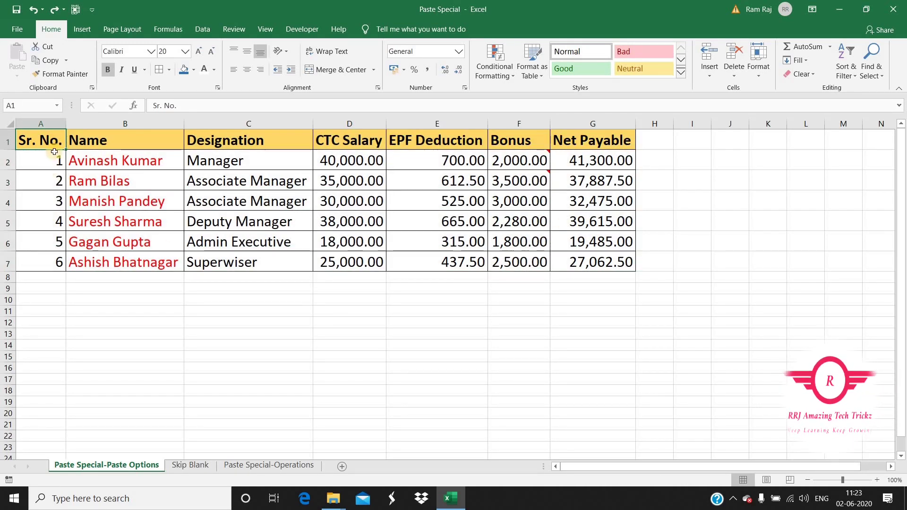
mouse_move(51, 144)
left_mouse_down()
mouse_move(347, 182)
mouse_move(573, 266)
left_mouse_up()
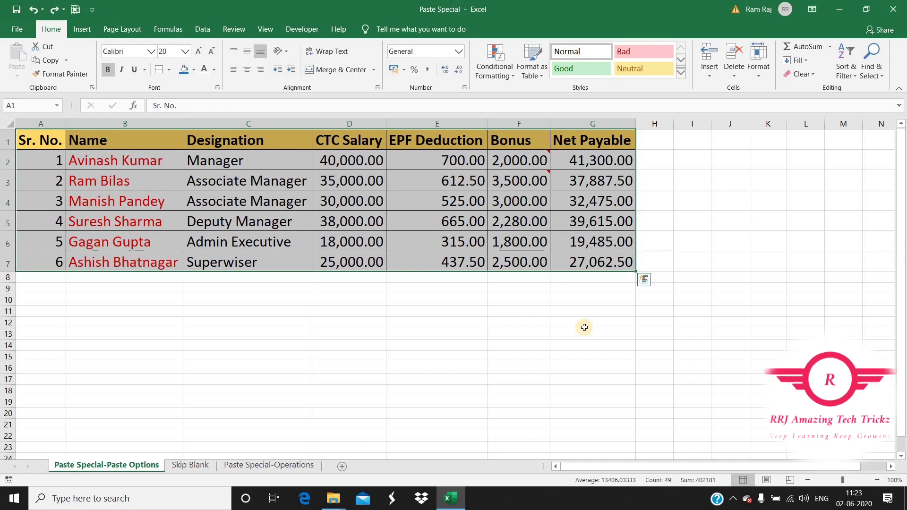
key("ctrl+c")
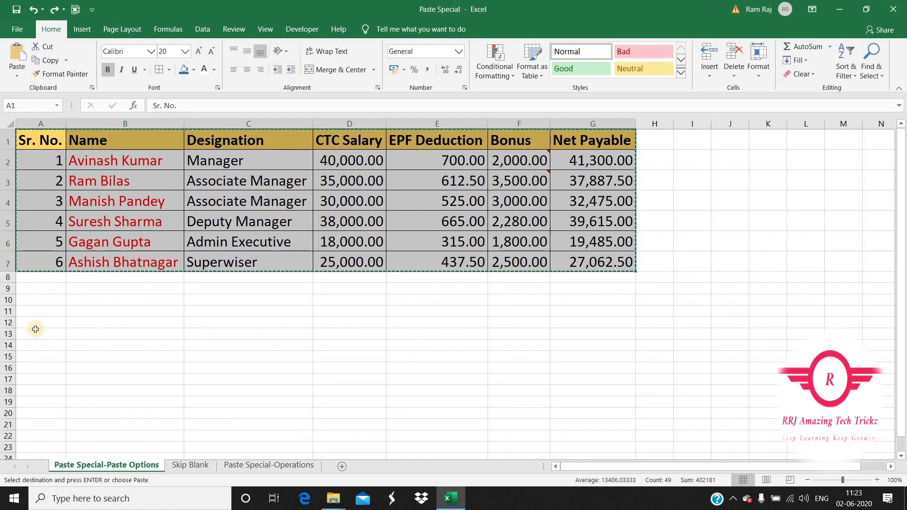
right_click(30, 324)
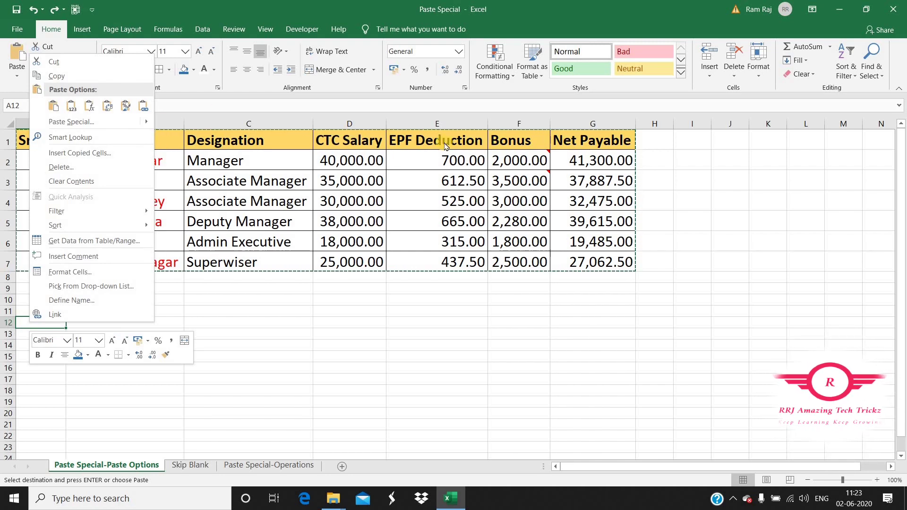
left_click(104, 122)
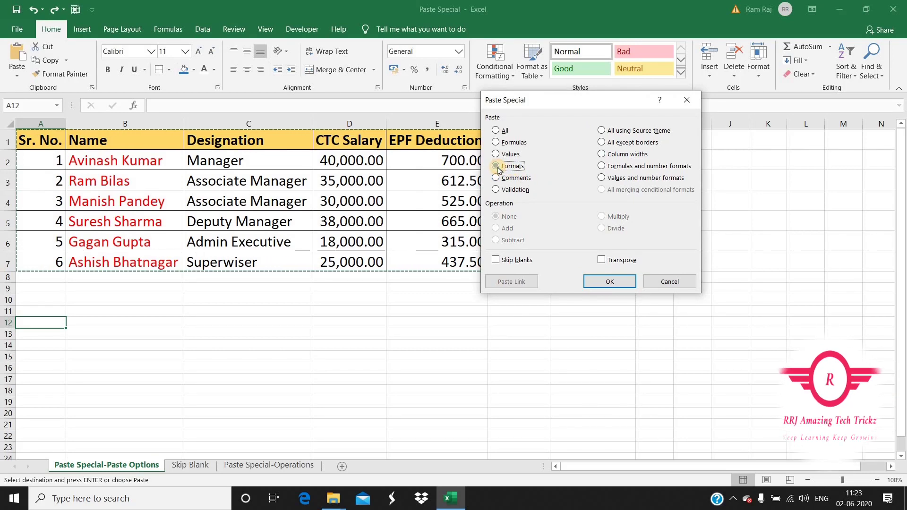
left_click(611, 281)
scroll(236, 190, "down", 1)
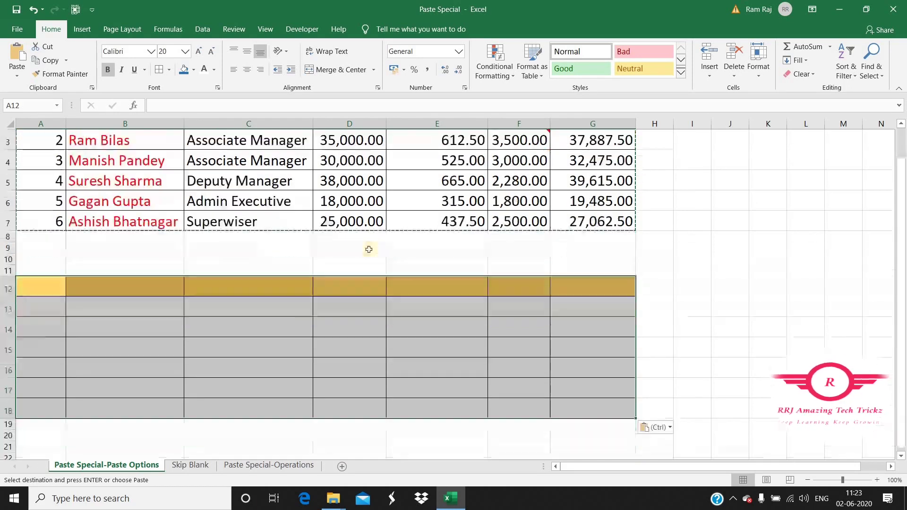
Step: Compare the borders, header fill and cell formats of the salary table with the formats-only copy in rows 12 to 18
left_click(437, 279)
scroll(127, 172, "up", 1)
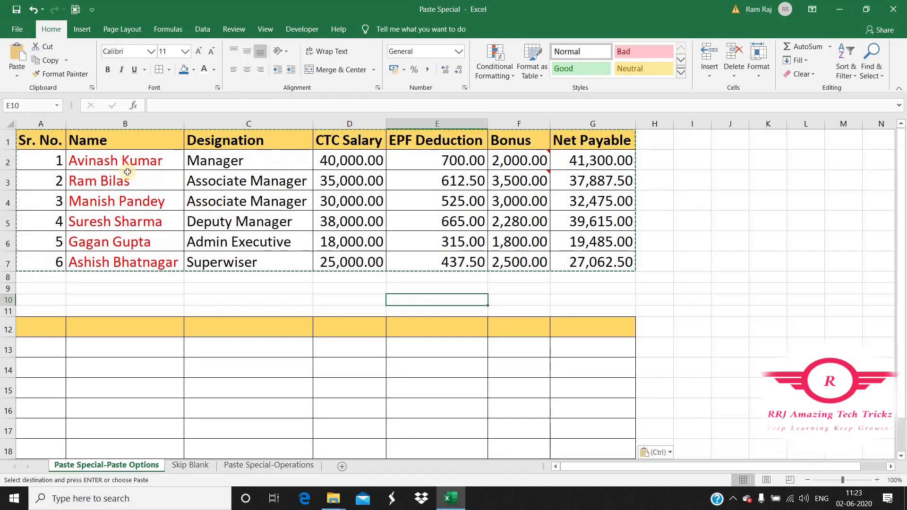
scroll(283, 308, "down", 1)
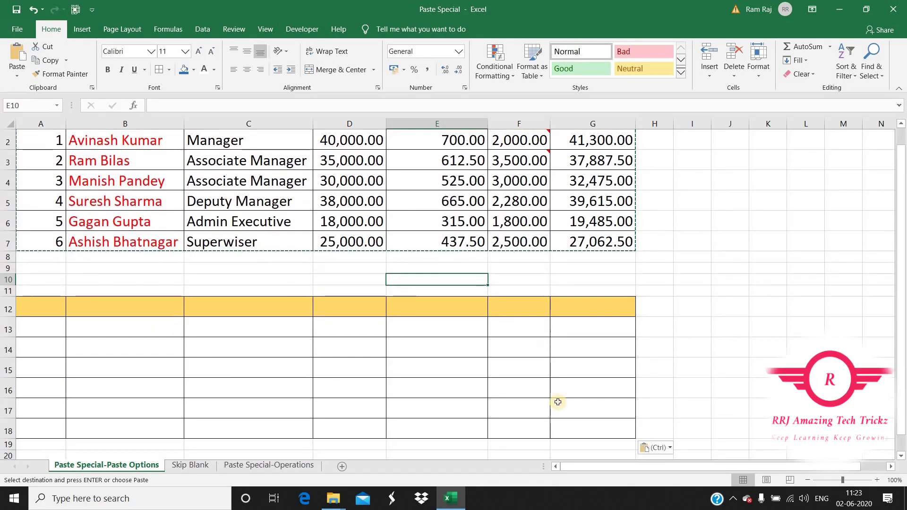
scroll(472, 368, "up", 1)
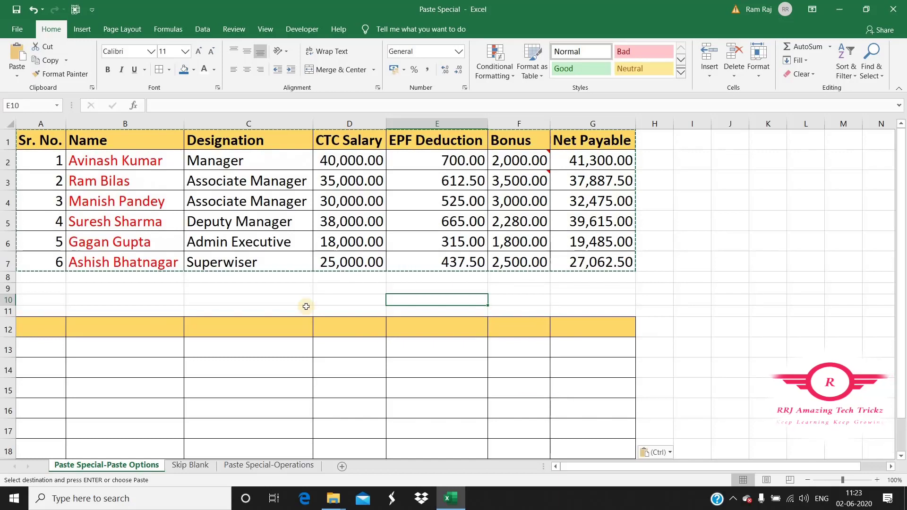
left_click(158, 349)
left_click(124, 145)
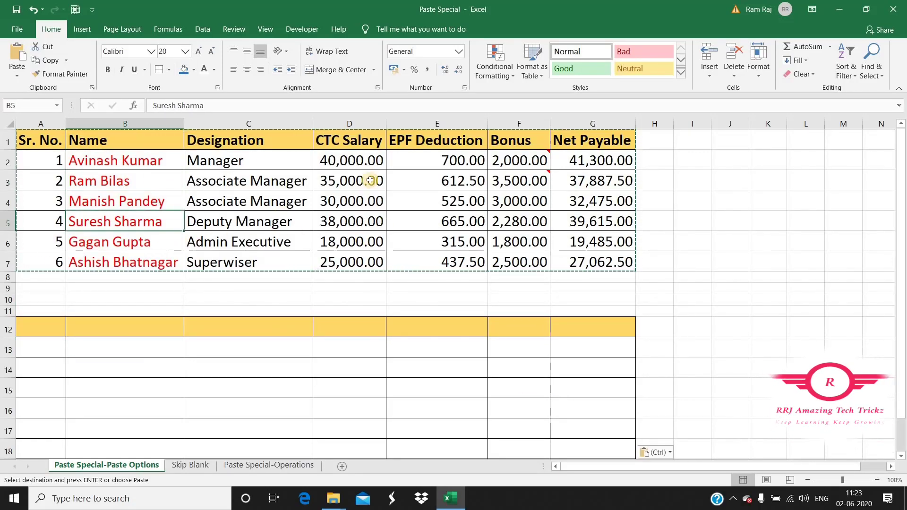
left_click(347, 161)
left_click(349, 201)
left_click(351, 222)
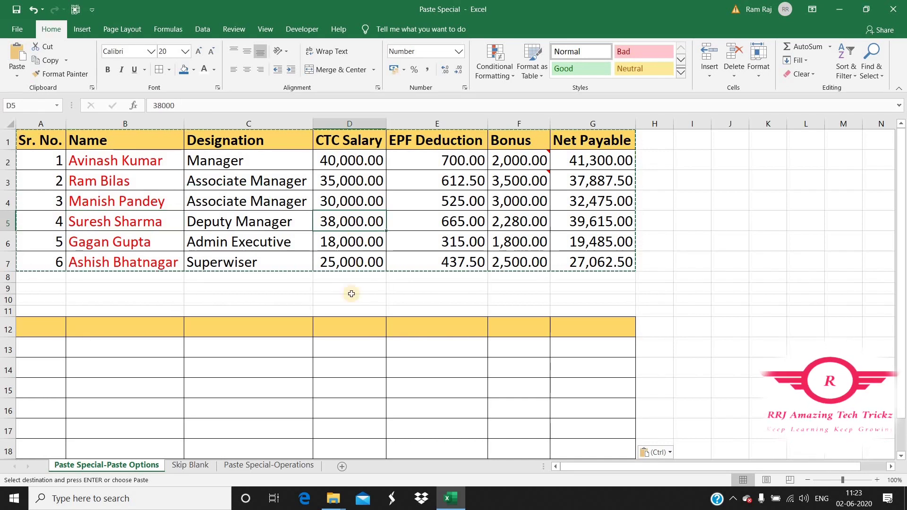
left_click(59, 331)
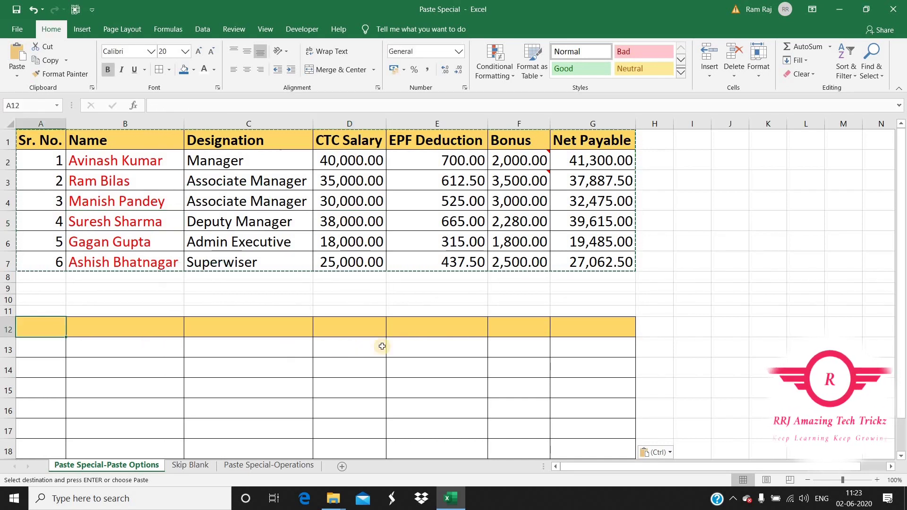
Step: Enter 123 in D13 and a sample name in both B13 and C13 to test the pasted number and font formats
left_click(363, 348)
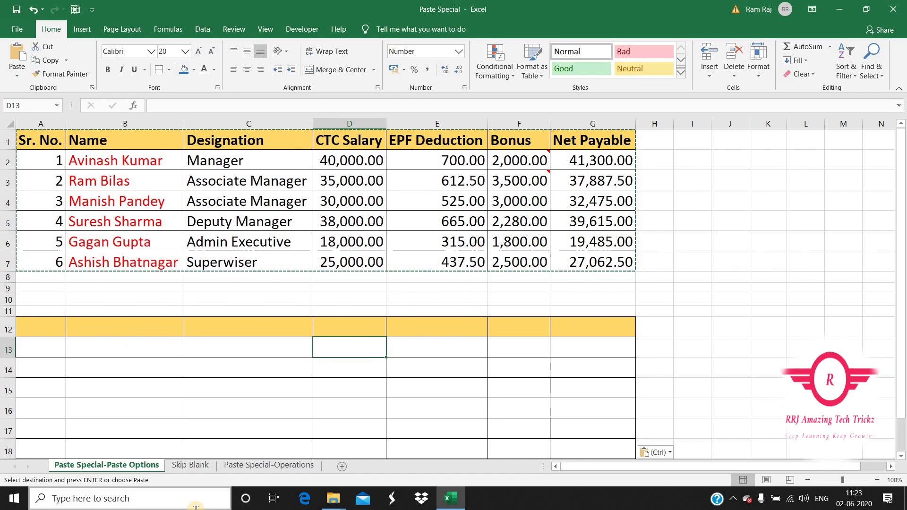
type("123")
key("Return")
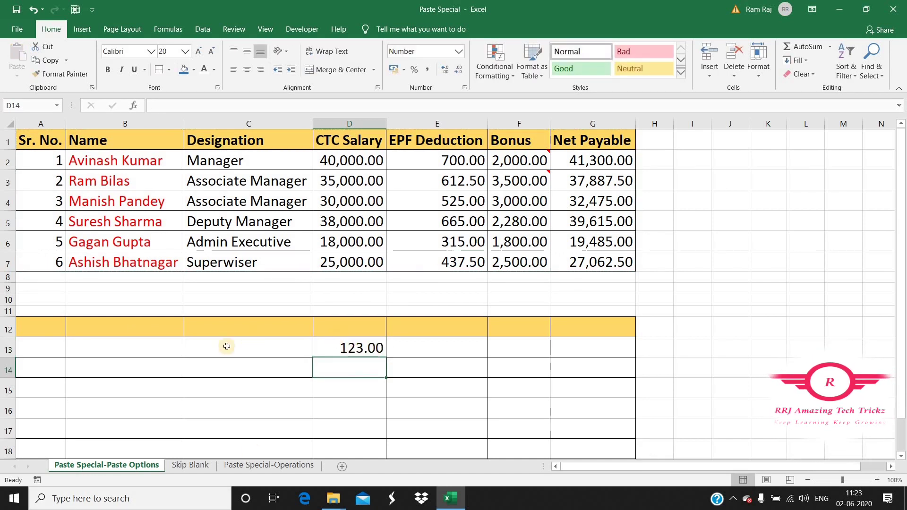
left_click(101, 352)
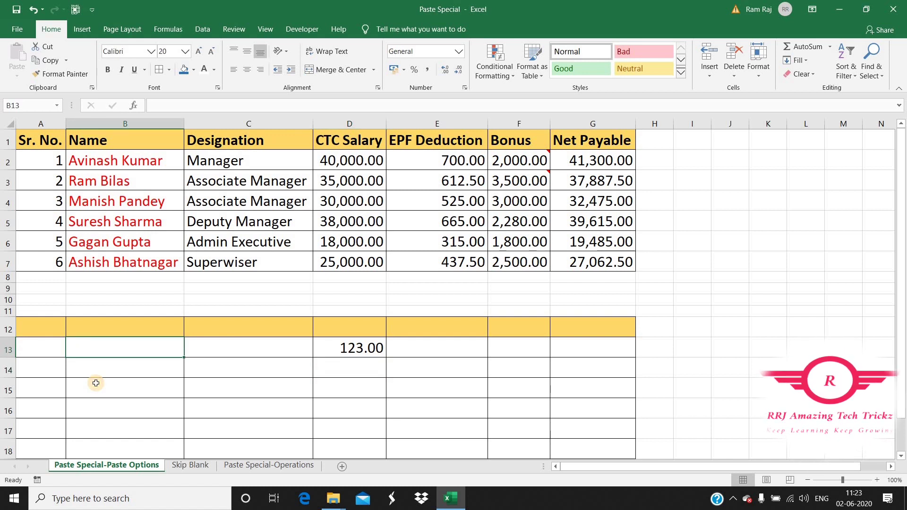
type("Ram")
key("Return")
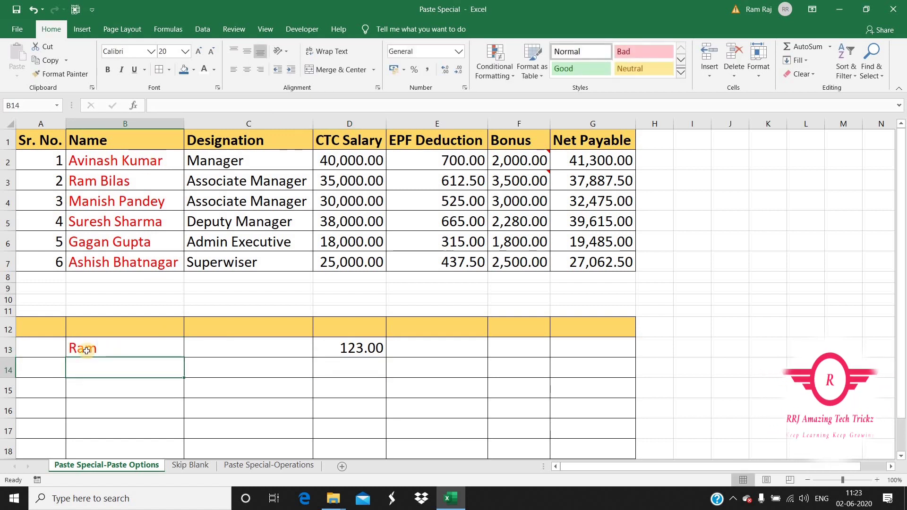
left_click(220, 352)
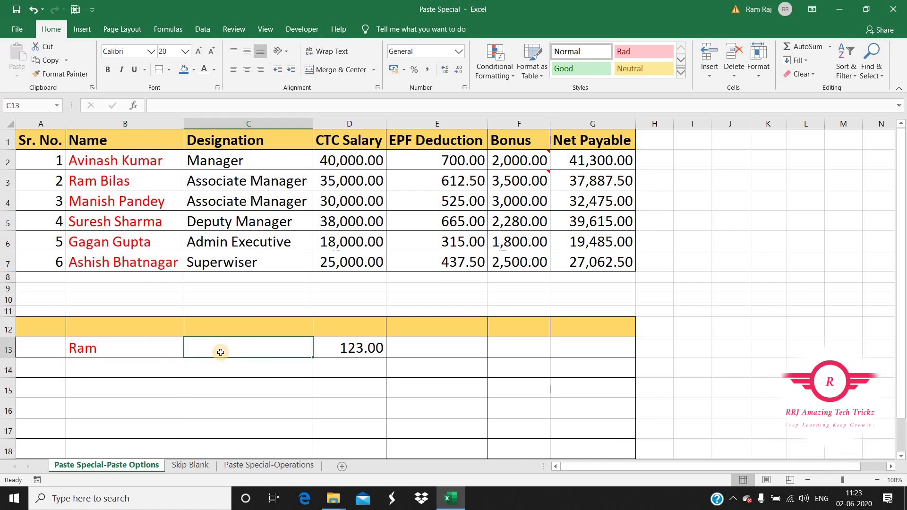
type("Ram")
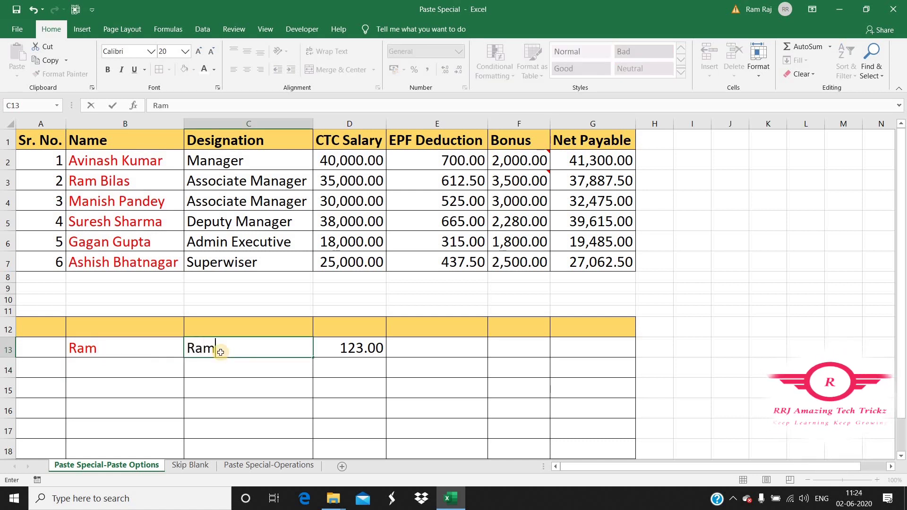
key("Return")
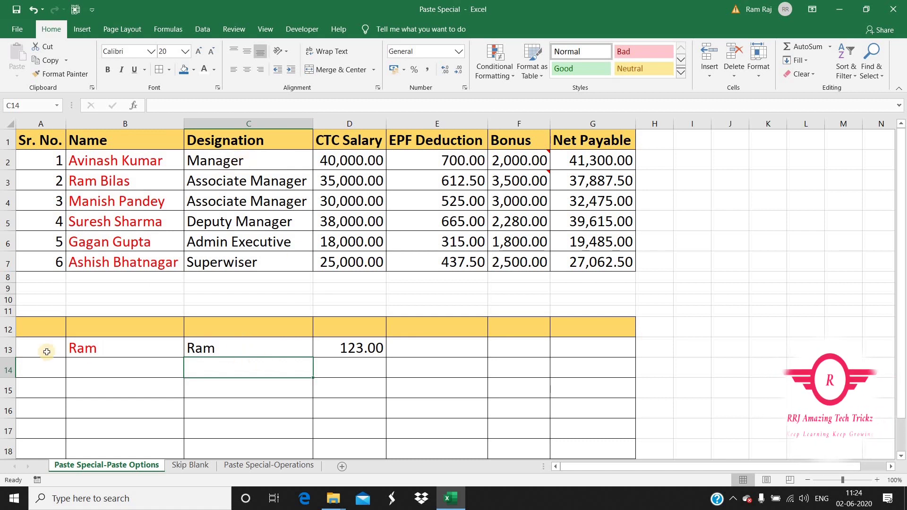
Step: Enter the heading "Name" in B12 to test the pasted header format
left_click(90, 335)
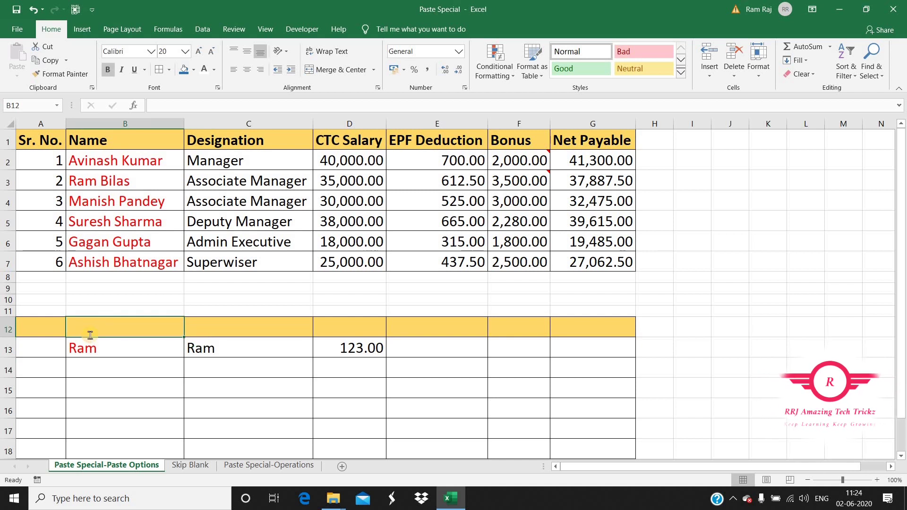
type("Name")
key("Return")
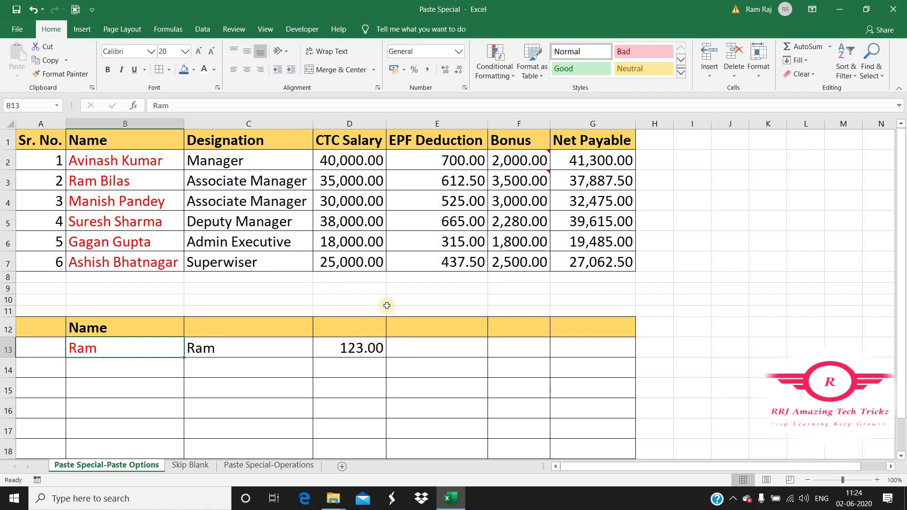
left_click(234, 367)
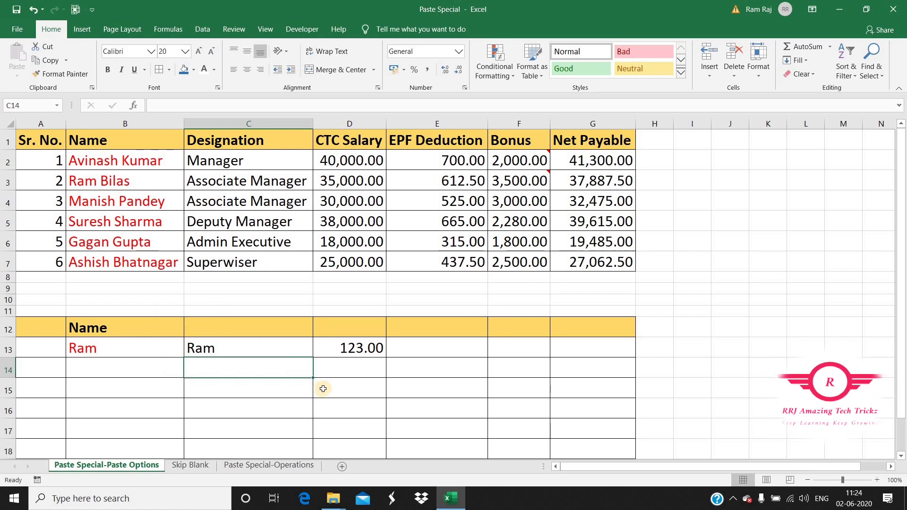
Step: Undo the test entries in rows 12 and 13 and the formats-only paste at A12
key("ctrl+z")
key("ctrl+z")
key("ctrl+z")
key("ctrl+z")
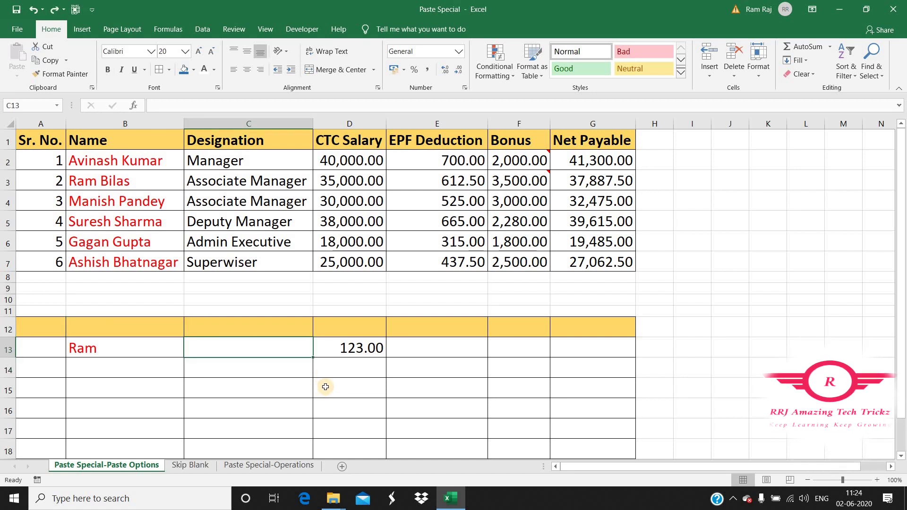
key("ctrl+z")
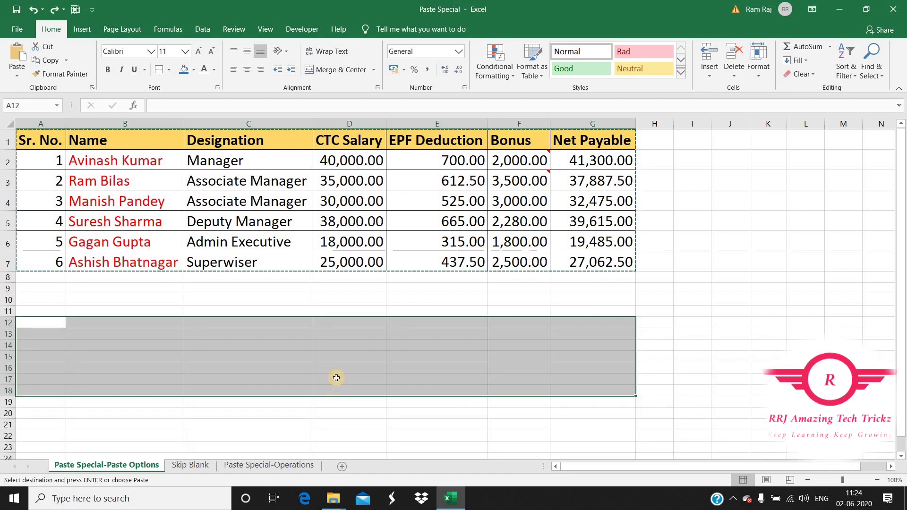
left_click(546, 298)
left_click(285, 342)
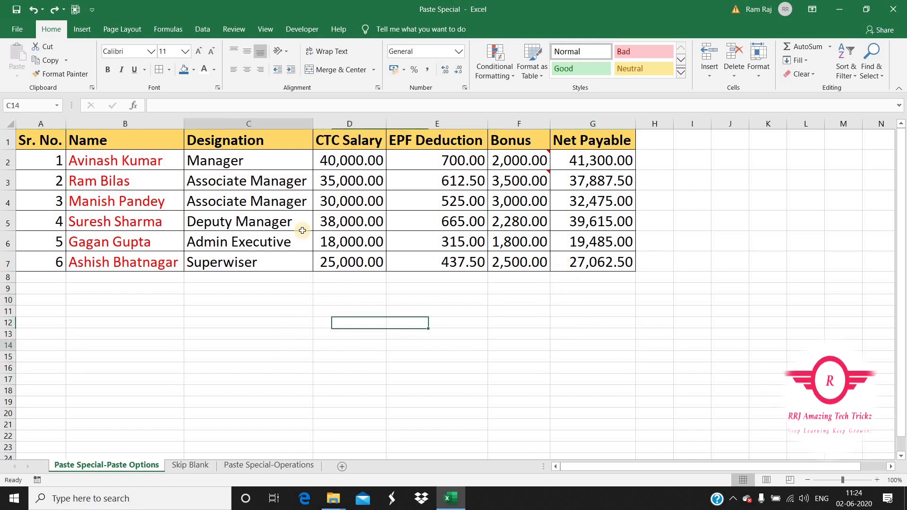
Step: Copy the Designation cells C4:C5, review the Paste Special options for C10, and close the dialog without pasting
left_click_drag(326, 189, 331, 219)
left_click_drag(244, 203, 244, 222)
key("ctrl+c")
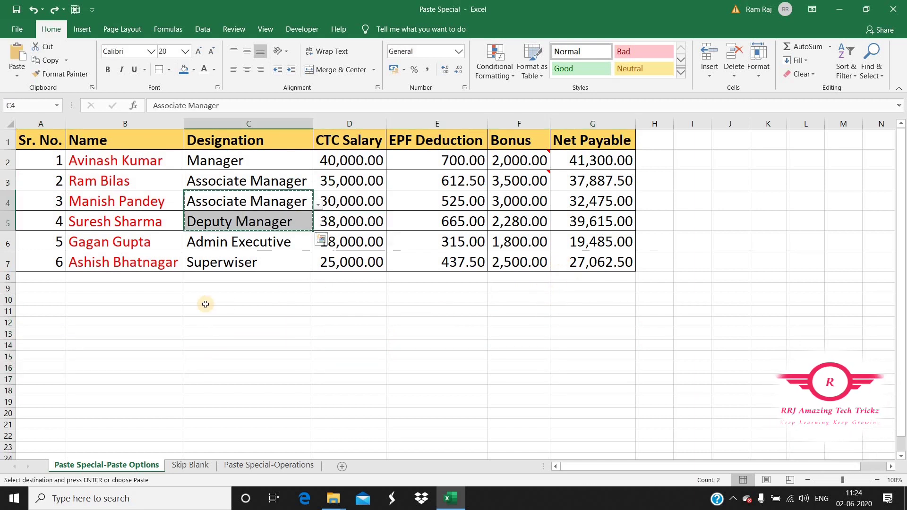
right_click(203, 302)
left_click(302, 140)
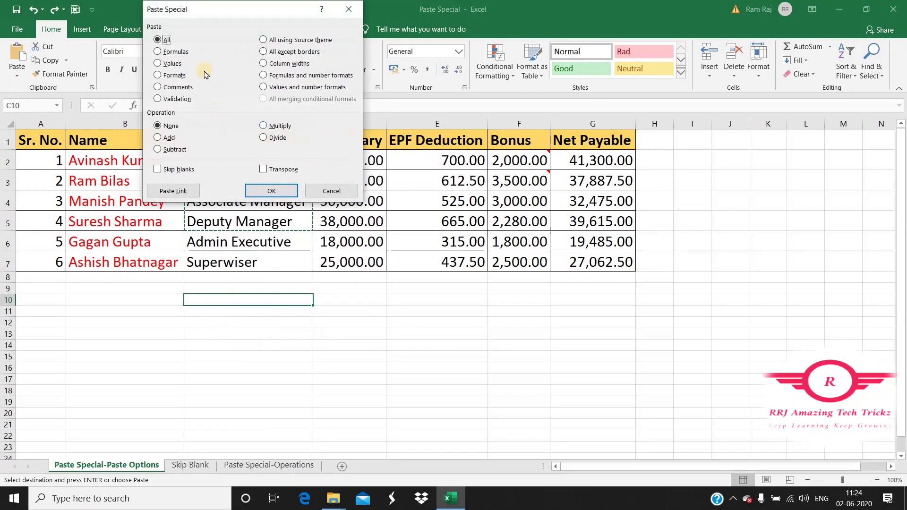
left_click_drag(219, 9, 441, 222)
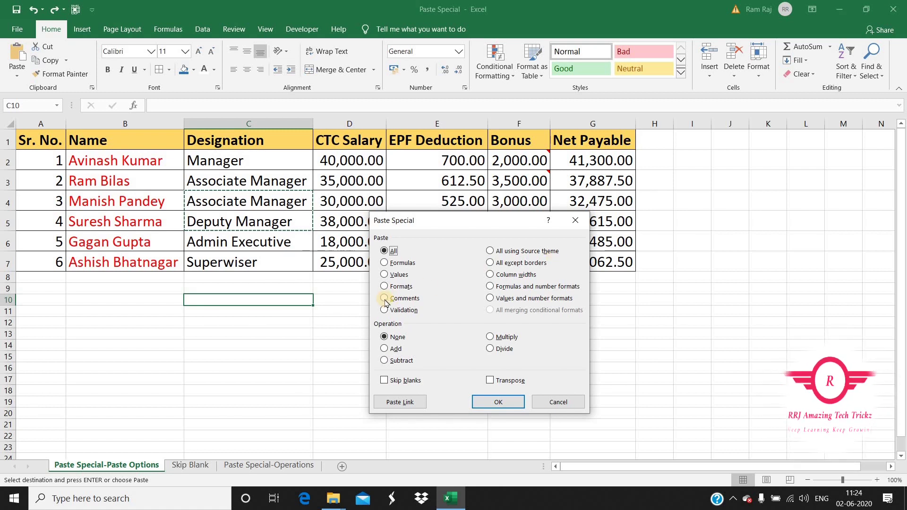
left_click(575, 221)
left_click(679, 275)
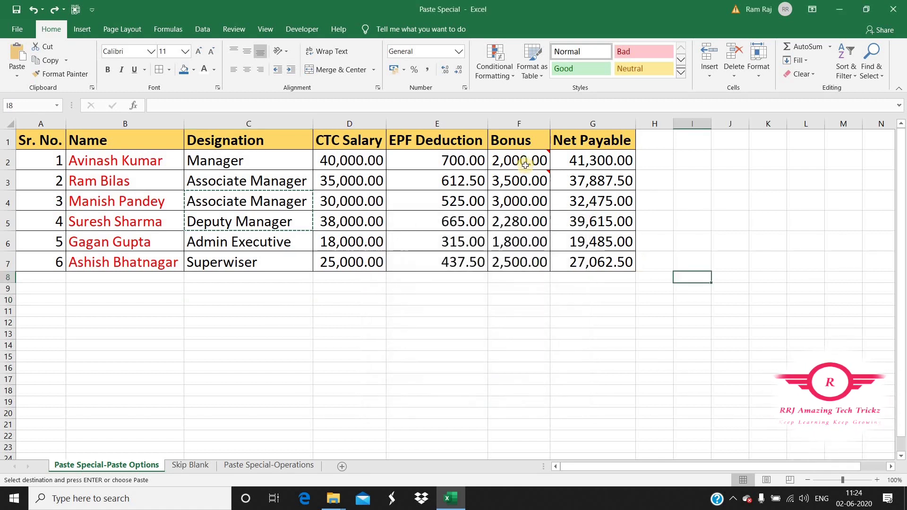
Step: Examine the comments attached to the Bonus cells F2 and F3, and check F5
mouse_move(523, 163)
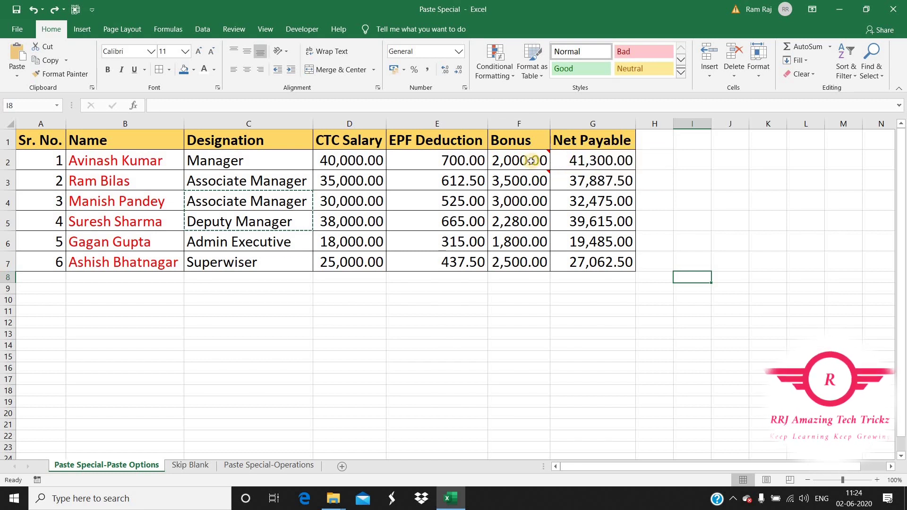
left_click(510, 180)
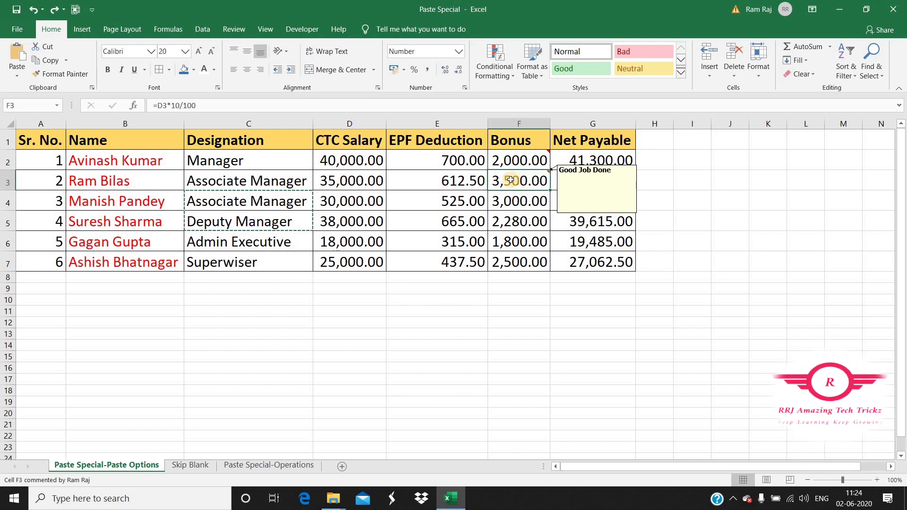
left_click(508, 229)
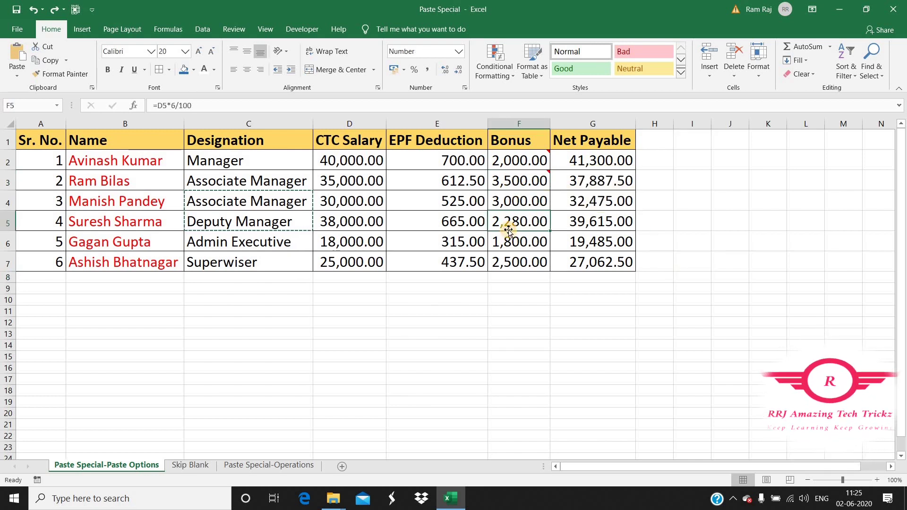
Step: Check the Bonus cells F6 and F7 and view the comment attached to F3
left_click(530, 247)
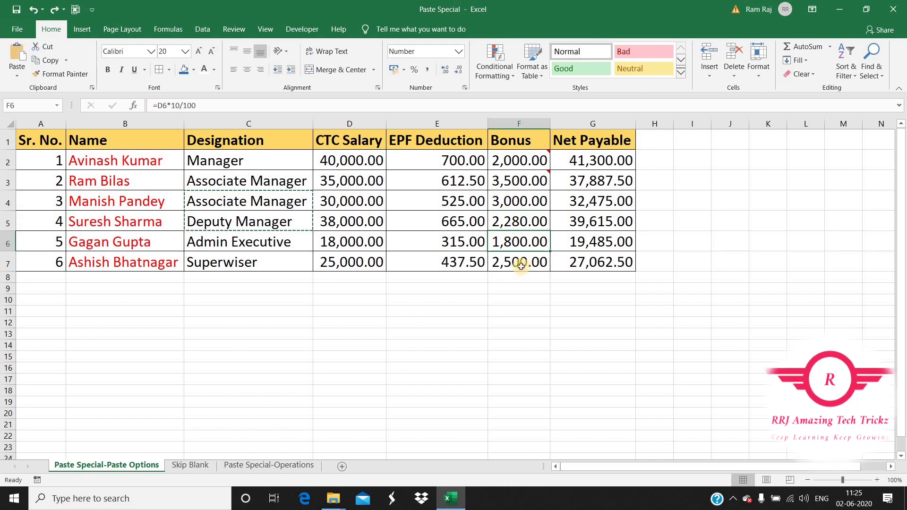
left_click(521, 266)
mouse_move(531, 181)
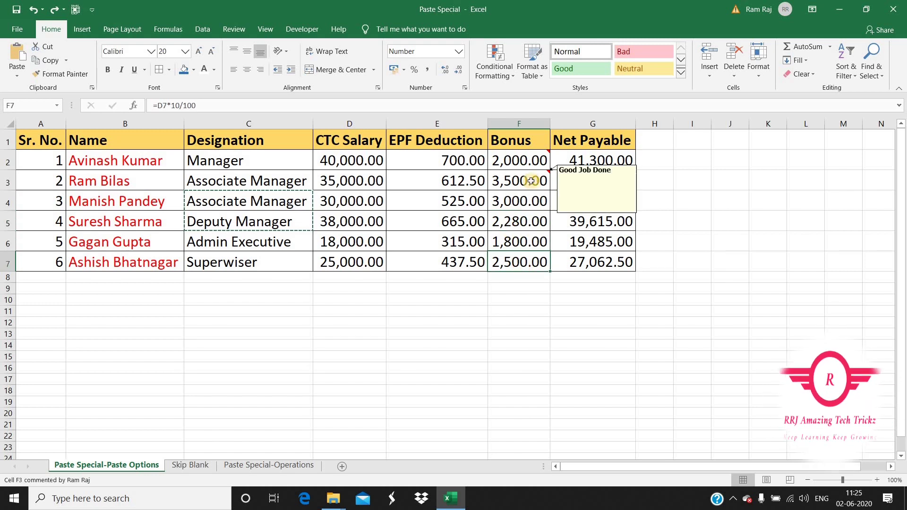
left_click(517, 182)
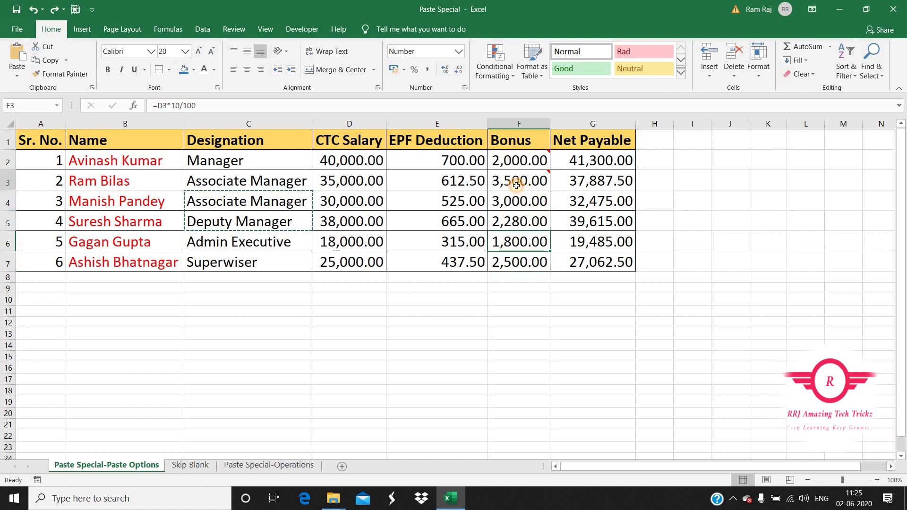
left_click(523, 264)
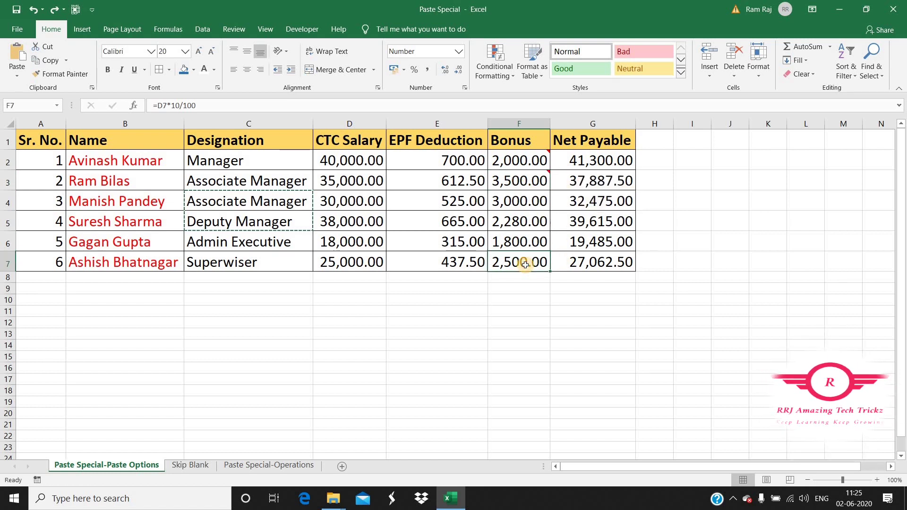
Step: Copy Bonus cell F3 and paste only its comment onto F7 with the Comments option of Paste Special
left_click(526, 183)
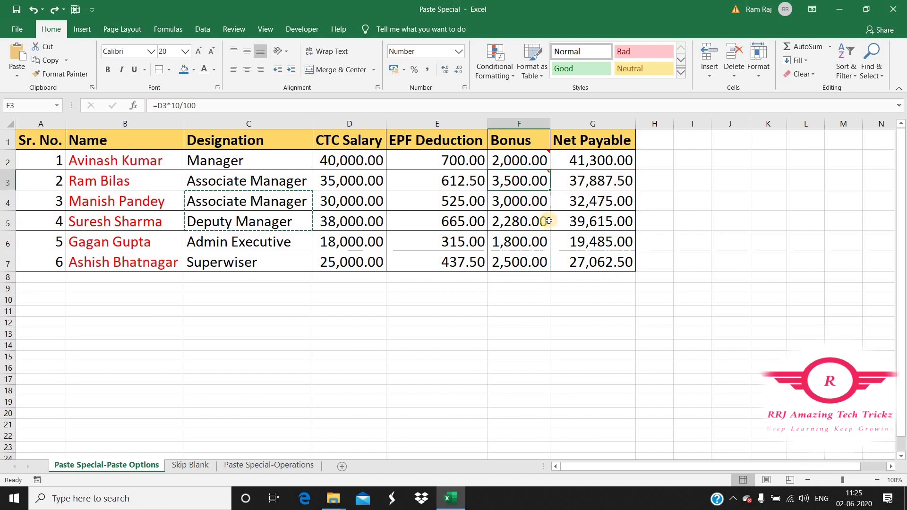
key("ctrl+c")
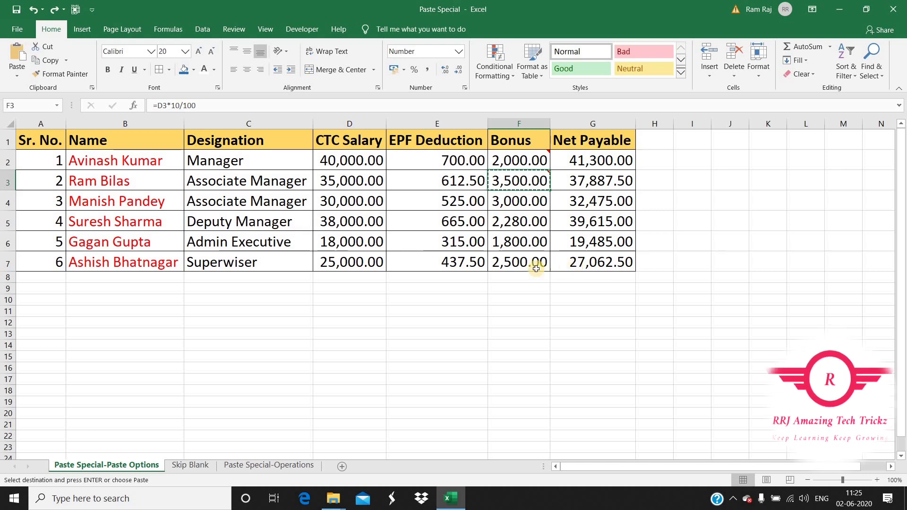
right_click(515, 264)
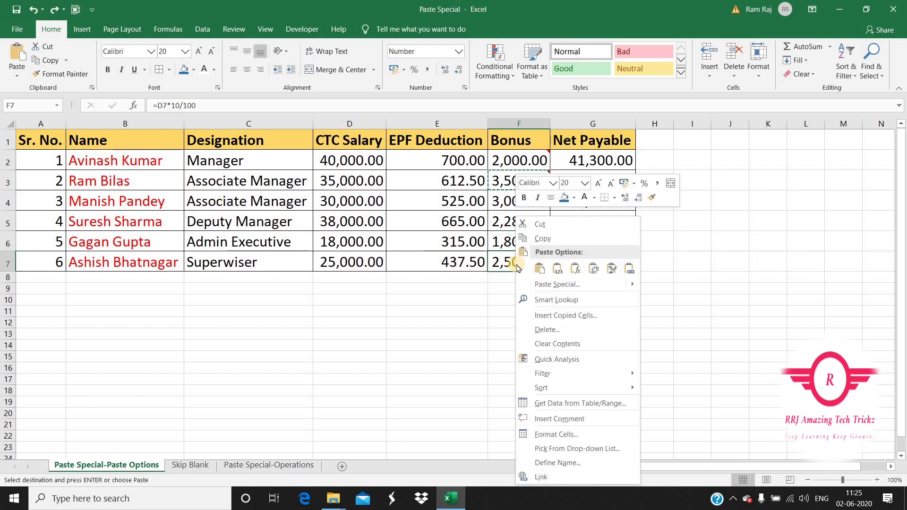
left_click(566, 284)
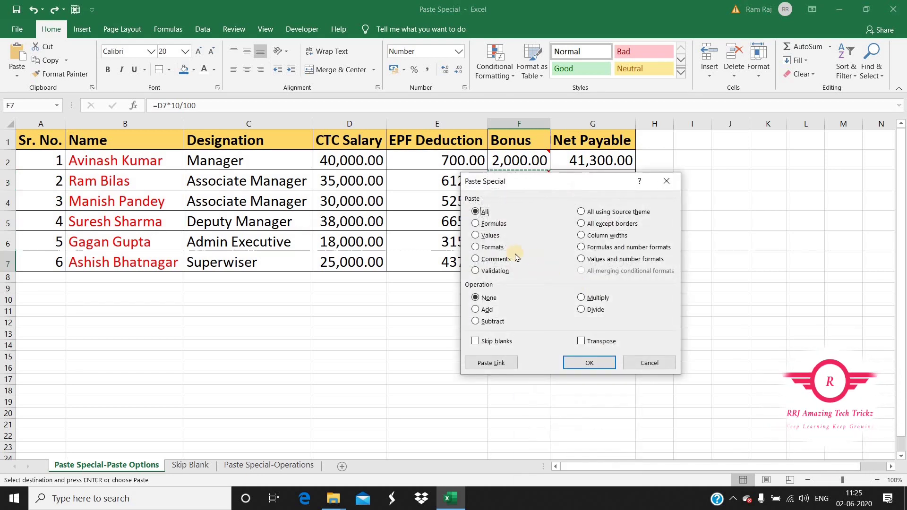
left_click(478, 259)
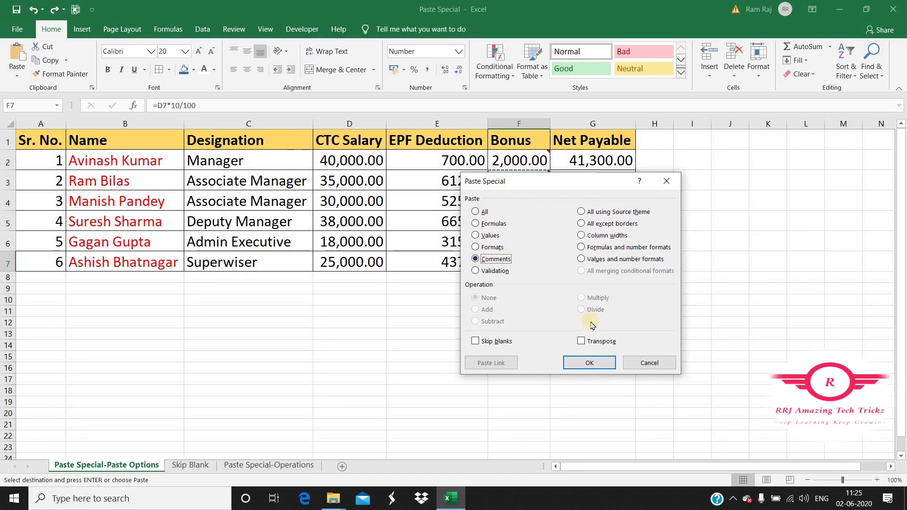
left_click(590, 362)
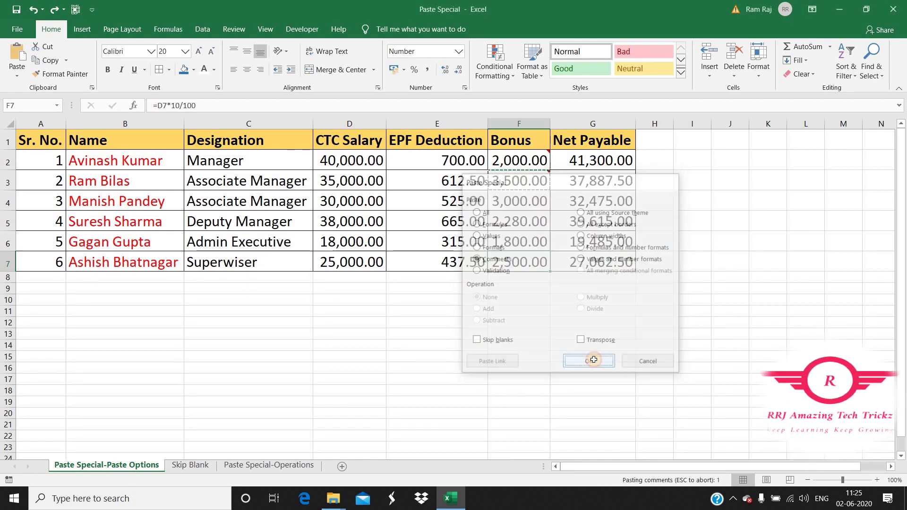
left_click(521, 322)
mouse_move(537, 262)
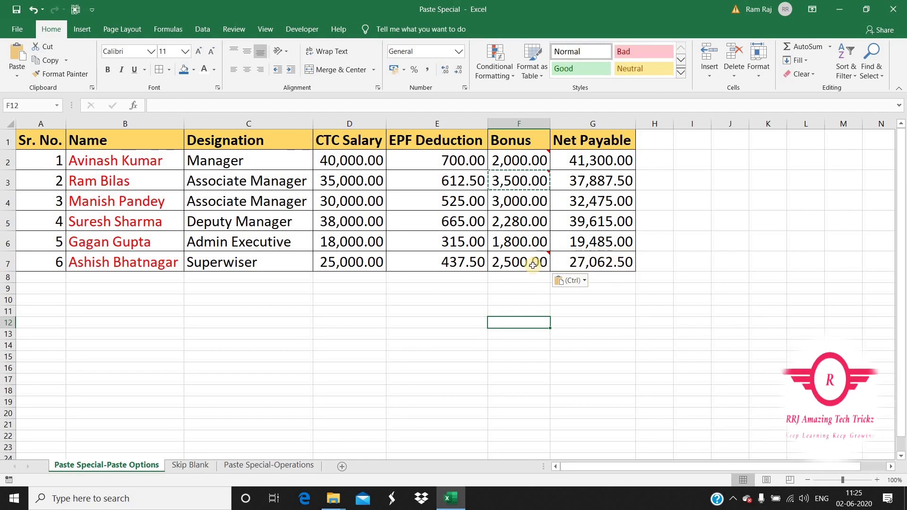
Step: Copy F2 and paste only its comment onto the non-adjacent cells D3, C3, B6 and B2 with Paste Special
left_click(519, 158)
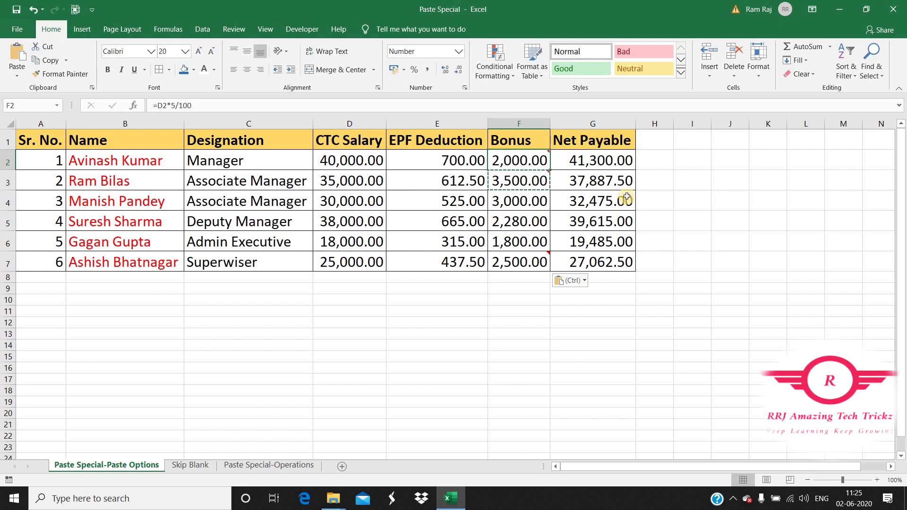
key("ctrl+c")
left_click(332, 181)
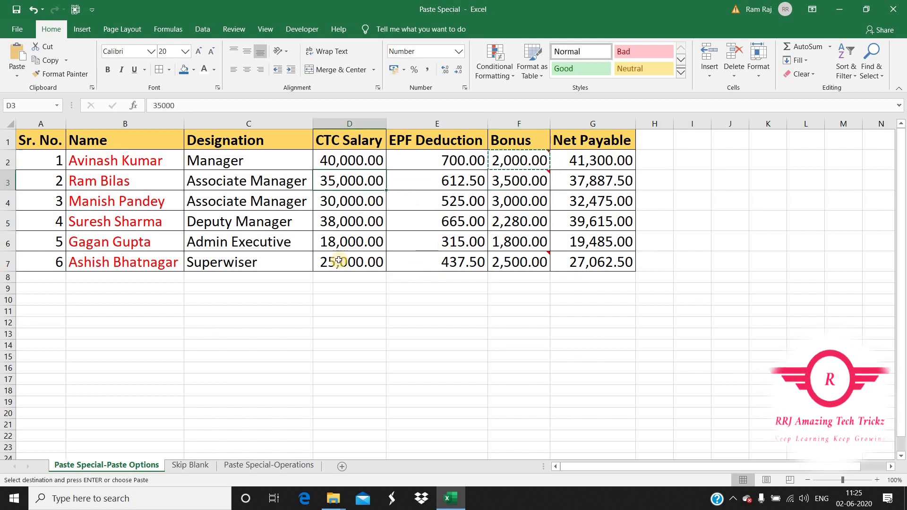
left_click(262, 182, "ctrl")
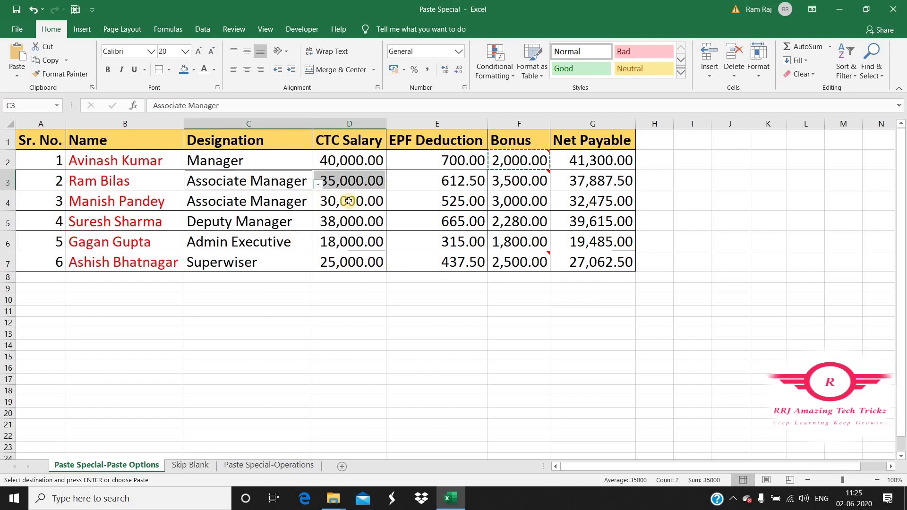
left_click(124, 244, "ctrl")
left_click(126, 161, "ctrl")
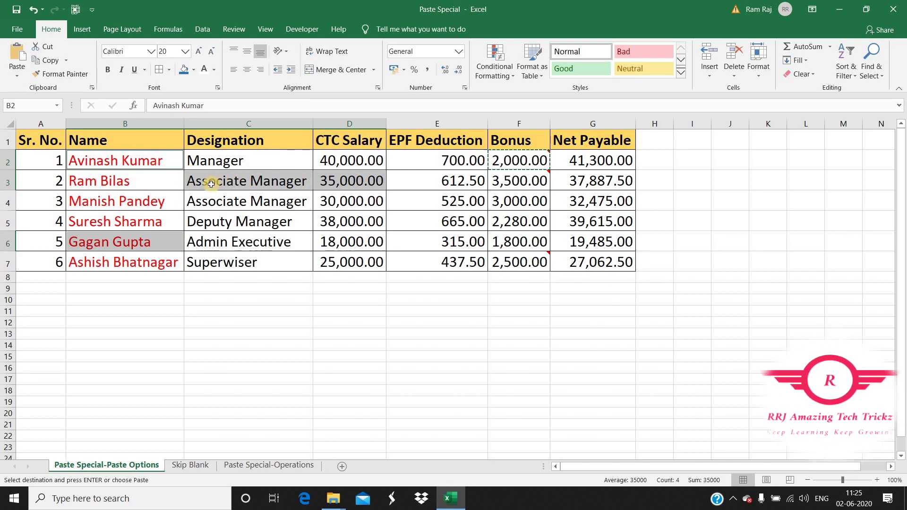
right_click(140, 162)
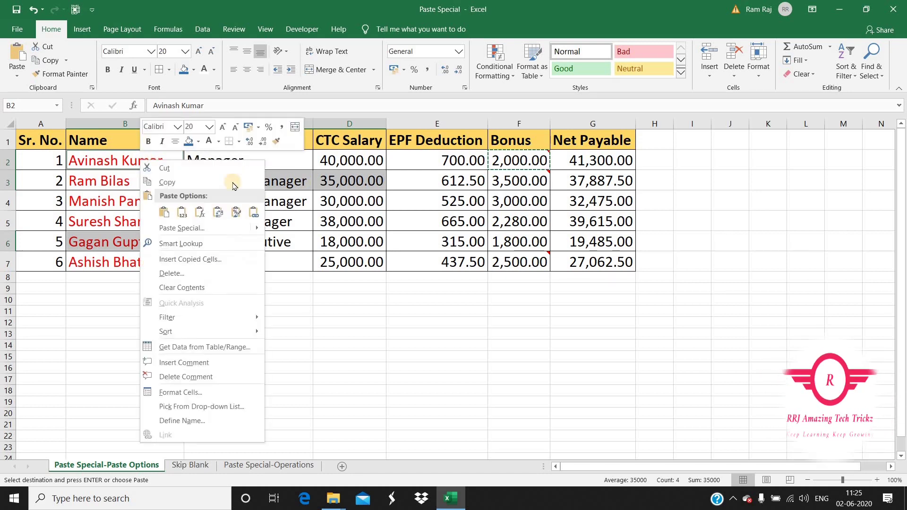
left_click(182, 226)
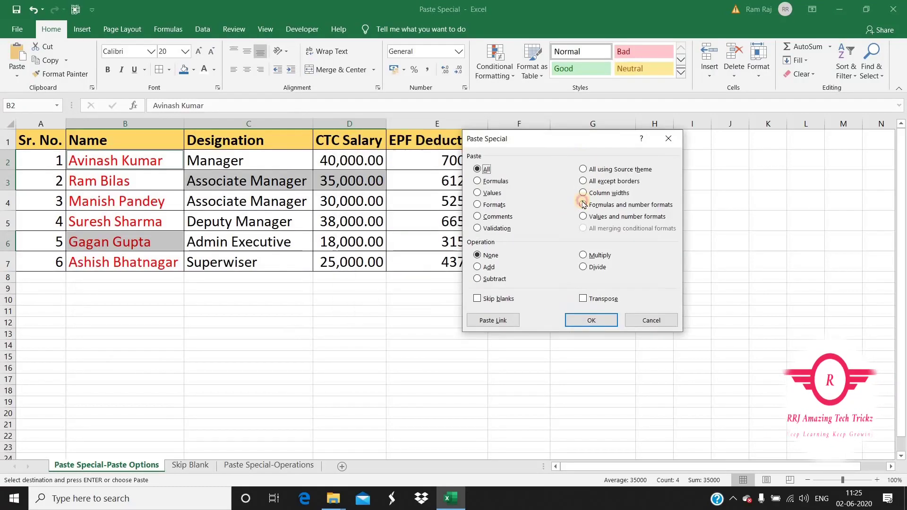
left_click(478, 217)
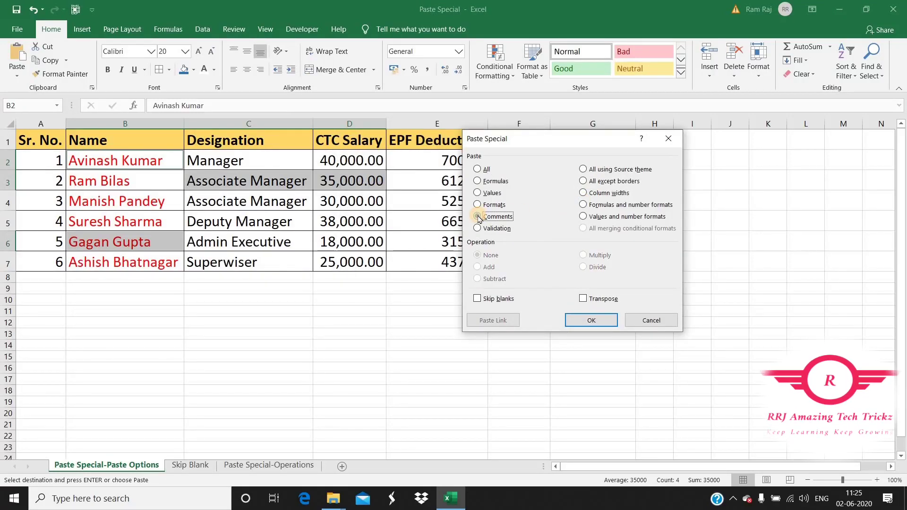
left_click(592, 320)
left_click(428, 323)
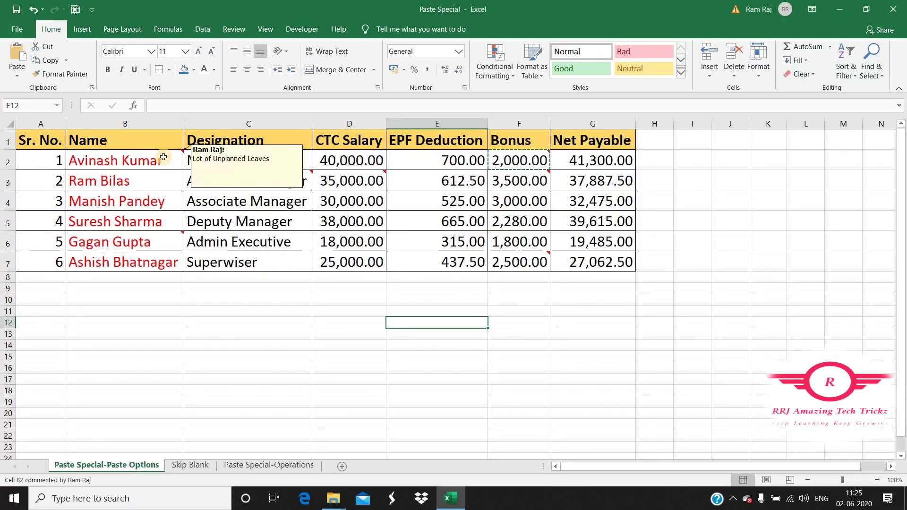
mouse_move(171, 238)
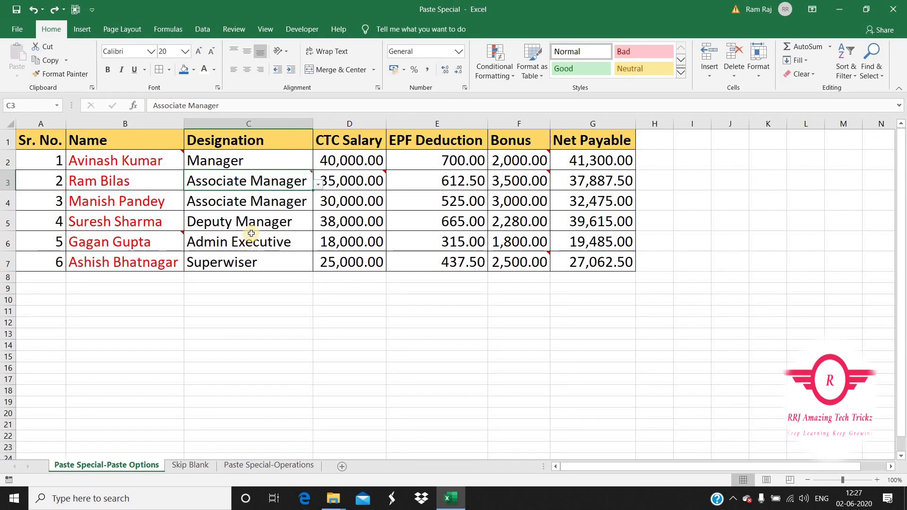
left_click(516, 163)
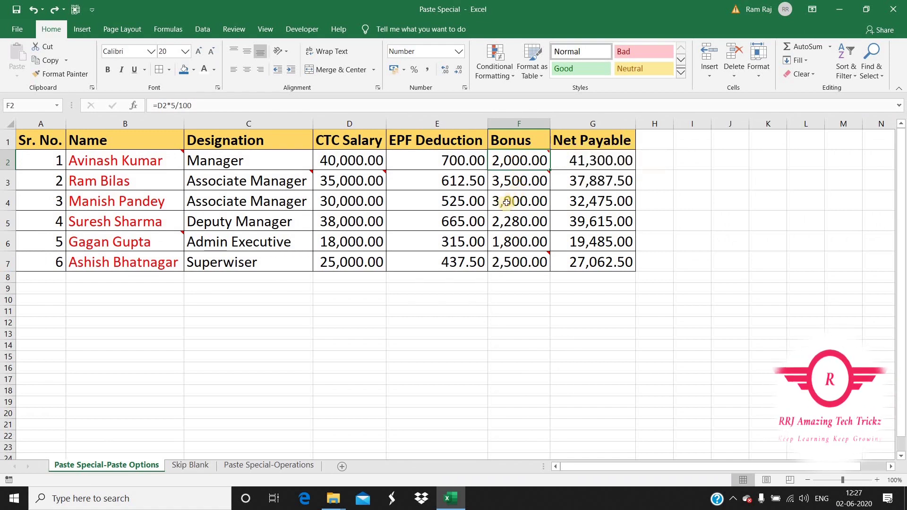
left_click(364, 201)
left_click(271, 203, "ctrl")
left_click(274, 230, "ctrl")
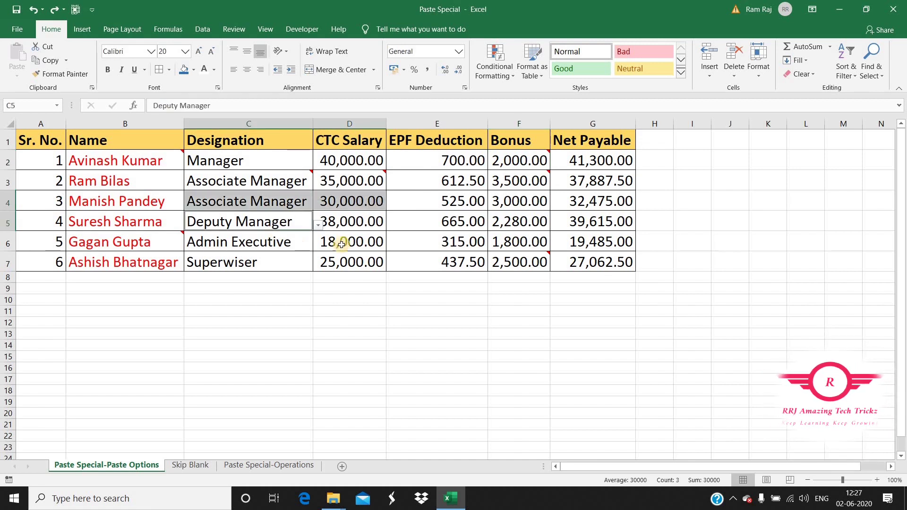
left_click(345, 242, "ctrl")
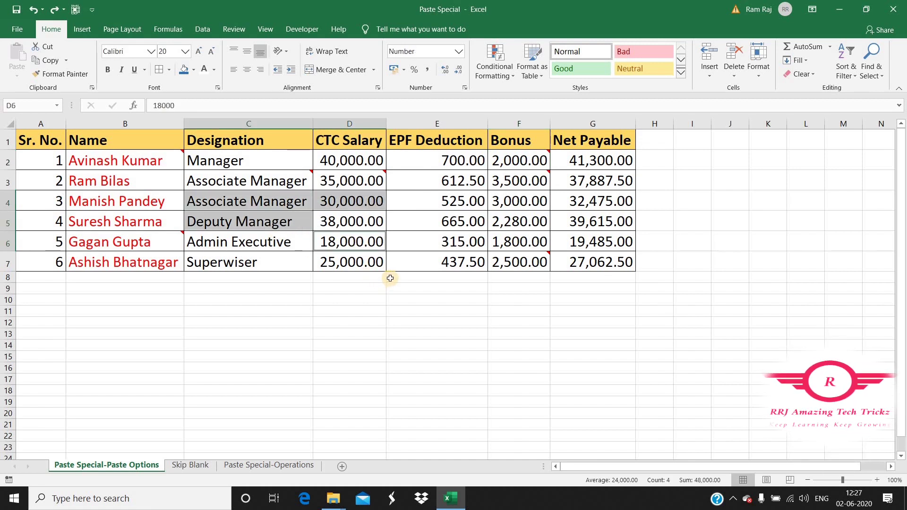
left_click(426, 222)
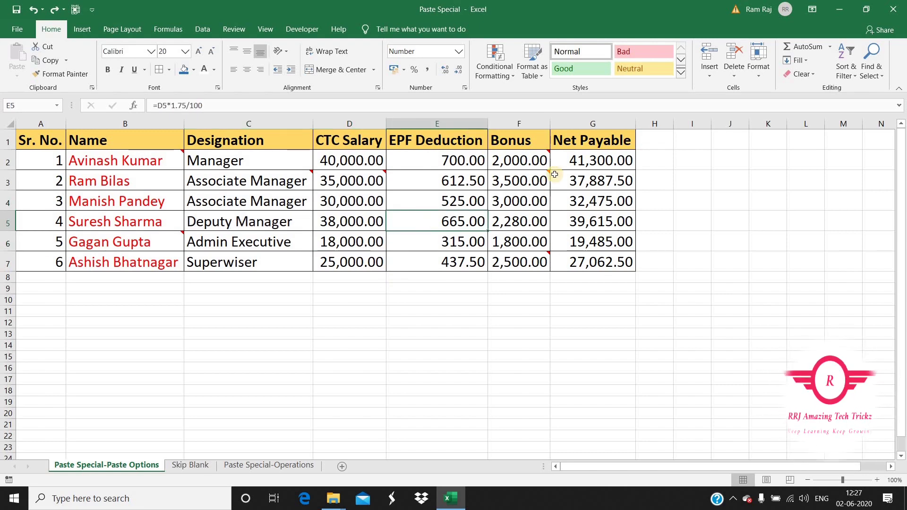
left_click(528, 161)
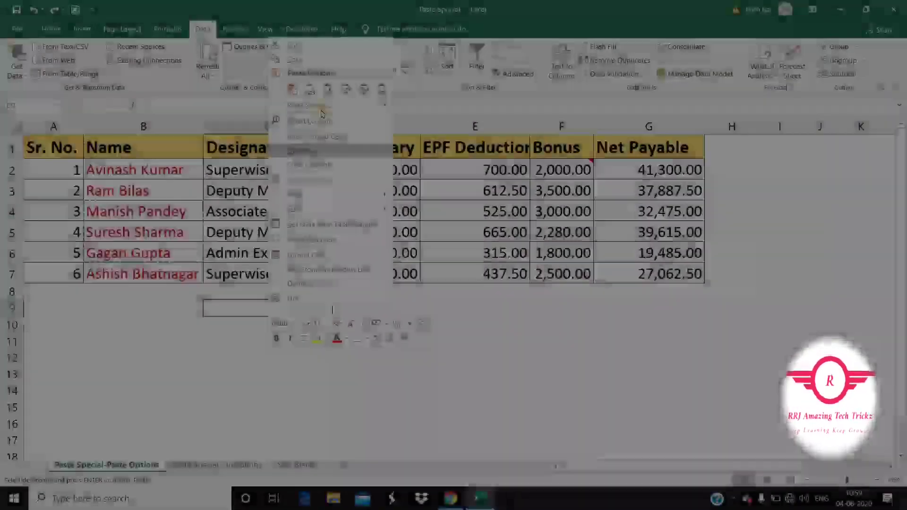
Step: Review the Validation option in Paste Special for C9, close the dialog without pasting and cancel the copy of B4:B6
left_click(321, 110)
left_click(225, 99)
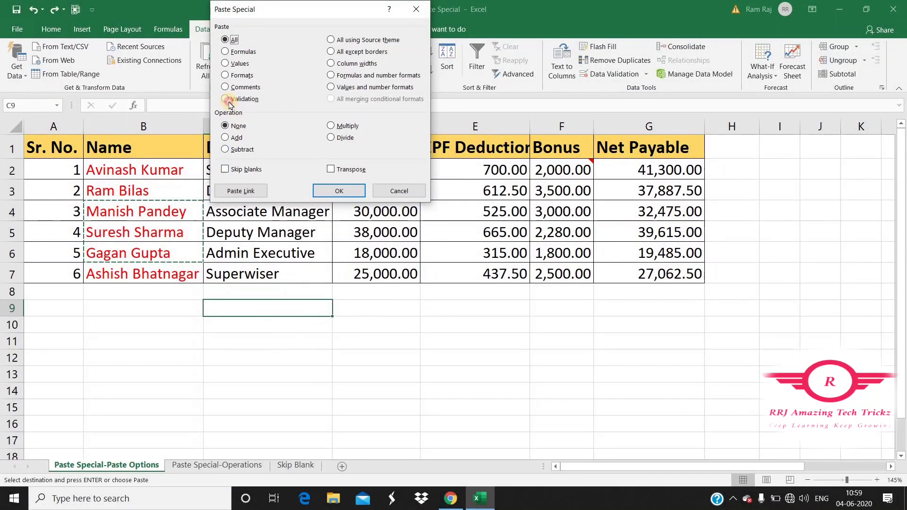
left_click(420, 5)
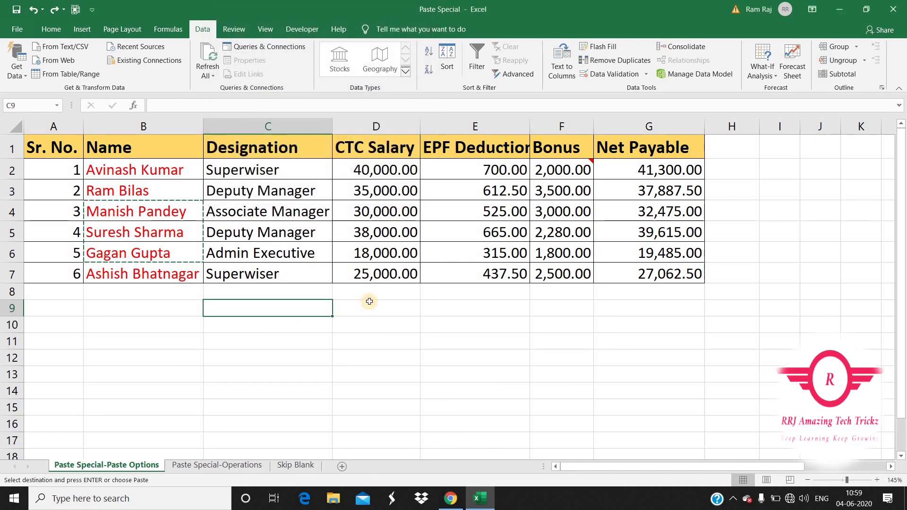
key("Escape")
Step: Examine the Designation cells C2:C7 that carry dropdown validation
left_click(267, 223)
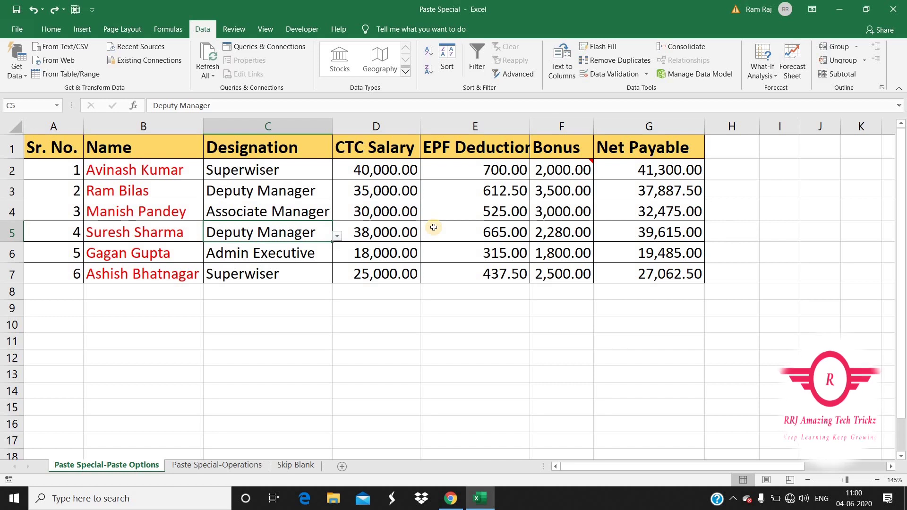
left_click_drag(274, 173, 251, 272)
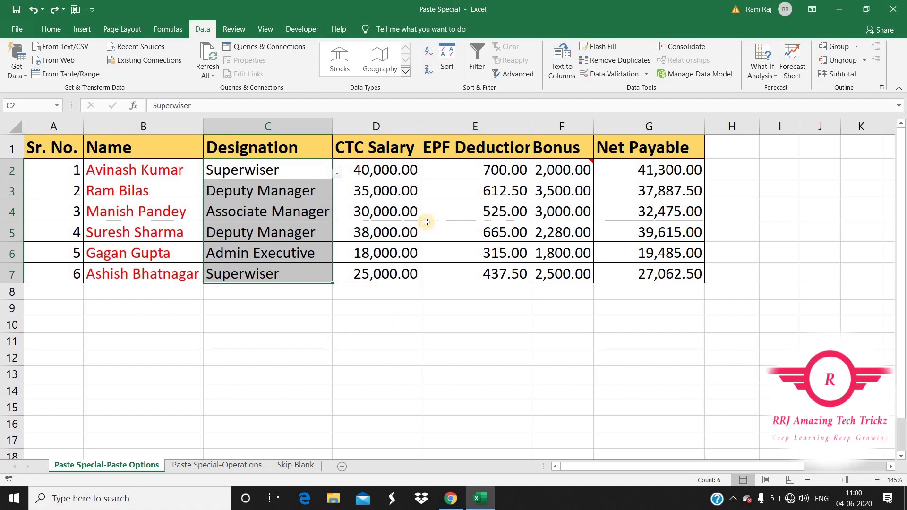
left_click(407, 231)
left_click_drag(293, 171, 289, 273)
Step: Choose Admin Executive for C2 and Receptionist for C3 from the Designation validation lists
left_click(314, 172)
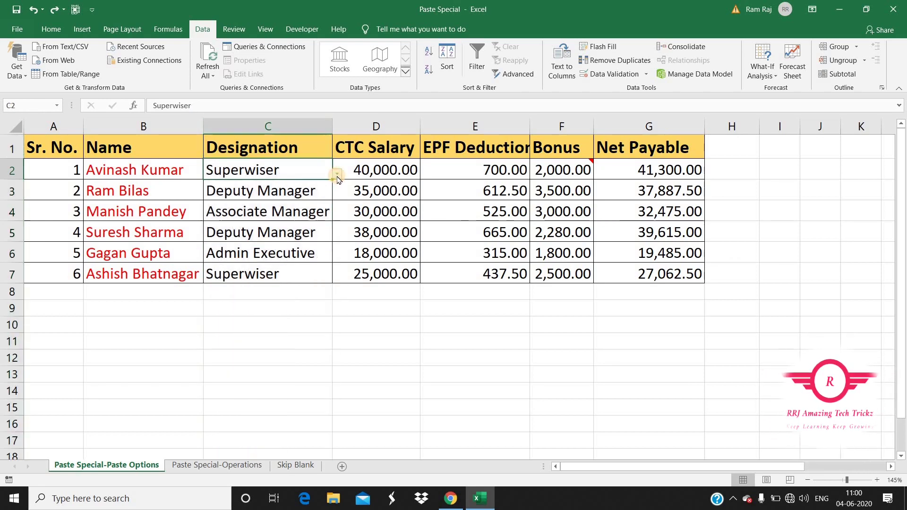
left_click(336, 174)
left_click(262, 202)
left_click(312, 191)
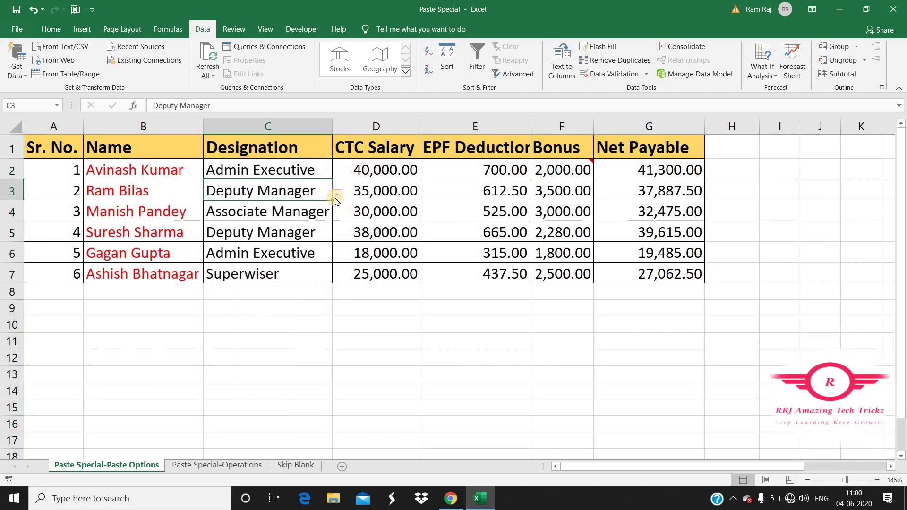
left_click(337, 194)
left_click(241, 255)
Step: Copy the Designation column C and paste only its validation onto column J with Paste Special
left_click(299, 251)
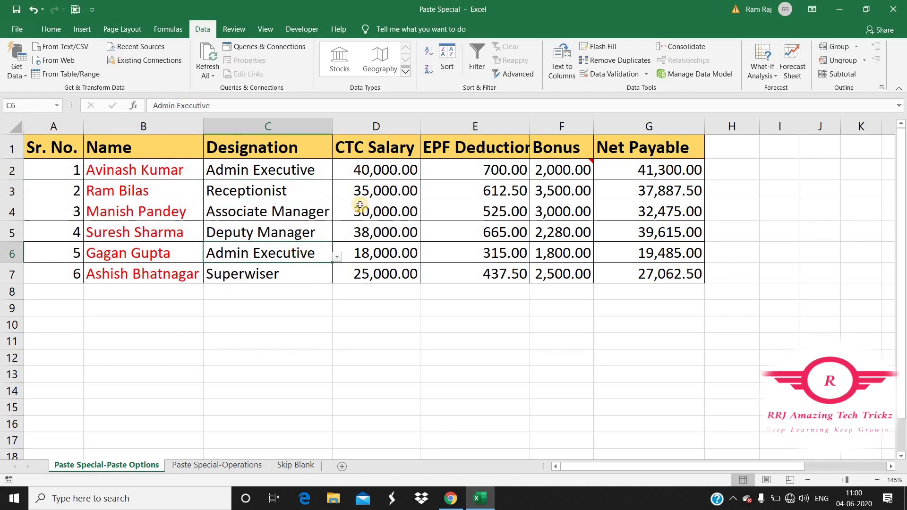
left_click(271, 127)
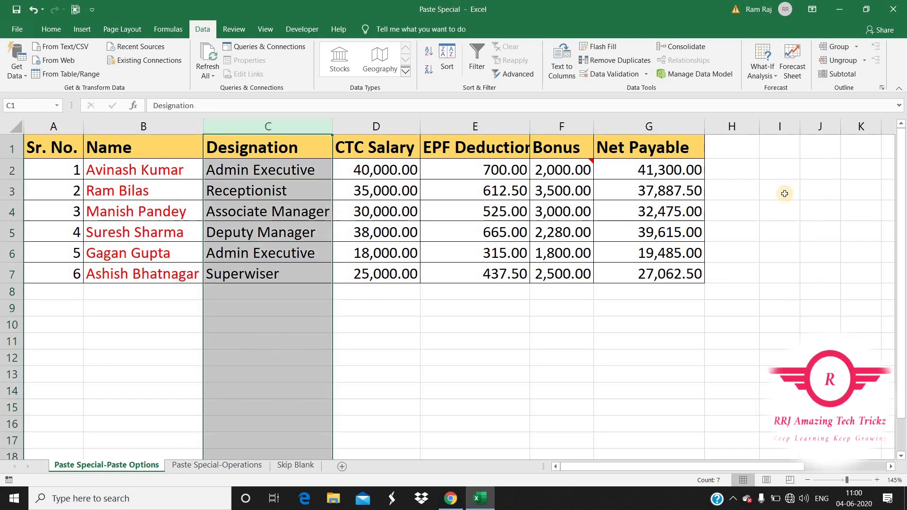
left_click(817, 124)
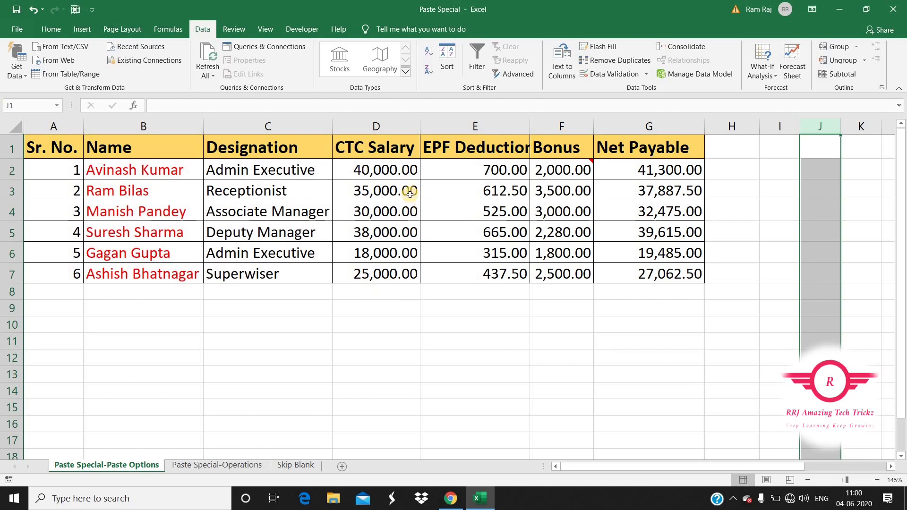
left_click(264, 128)
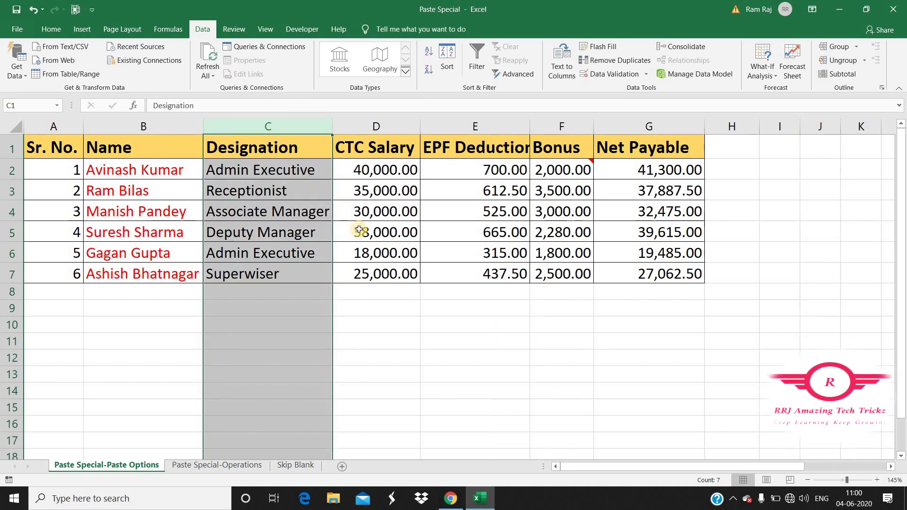
key("ctrl+c")
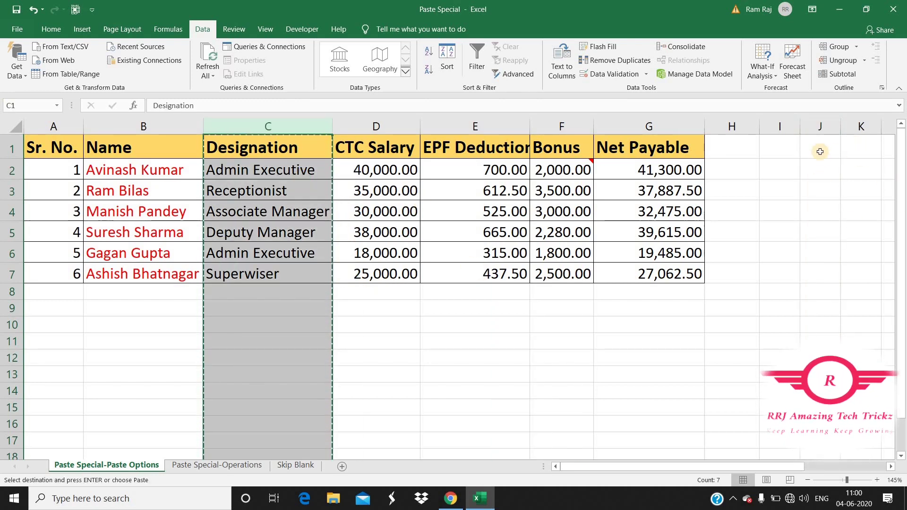
left_click(823, 125)
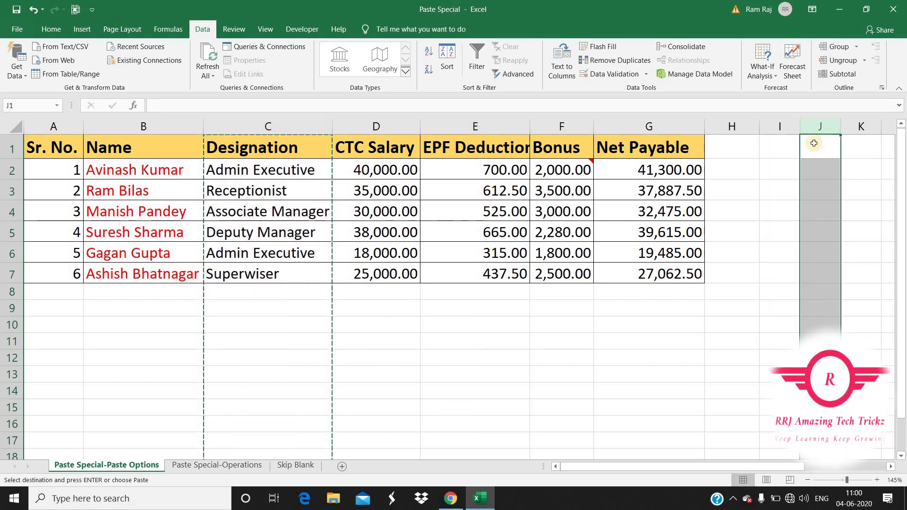
right_click(814, 143)
left_click(735, 211)
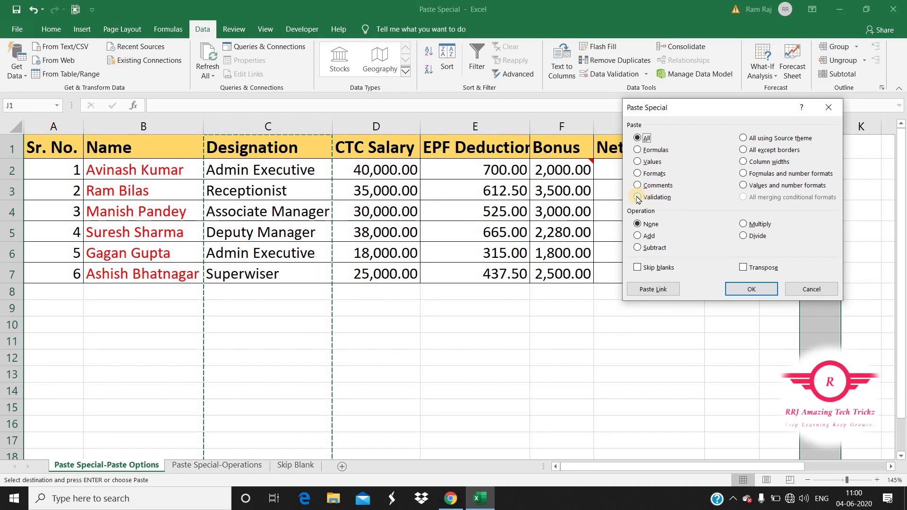
left_click(638, 197)
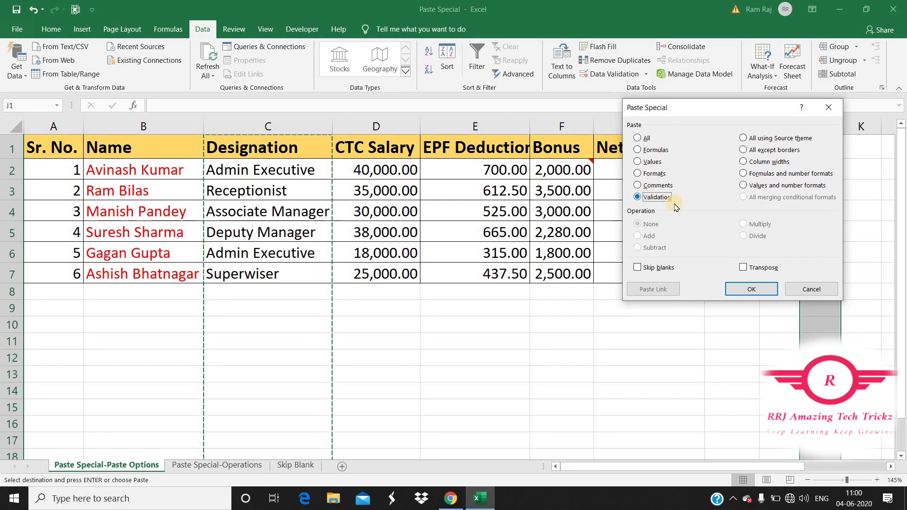
left_click(750, 288)
left_click(835, 250)
Step: Choose Associate Manager for J2 and J3 and Admin Executive for J5 from the validation lists in column J
left_click(821, 172)
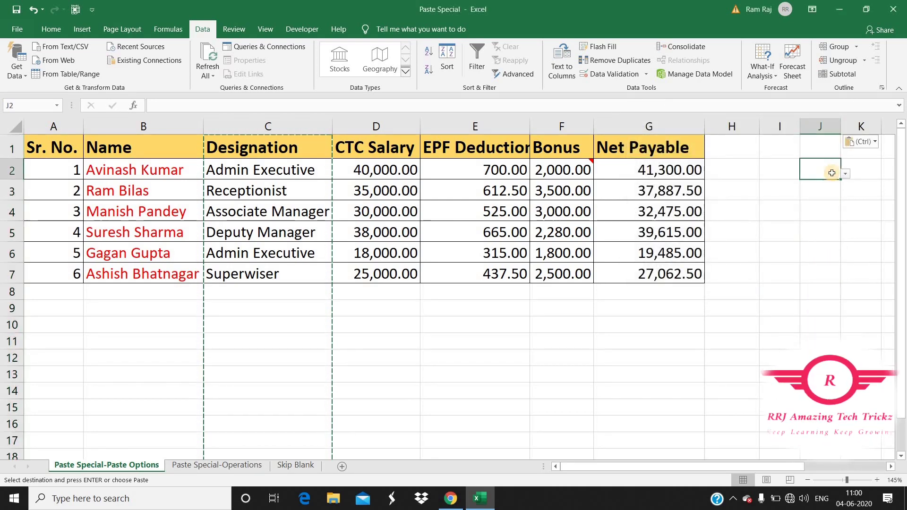
left_click(845, 172)
left_click(822, 220)
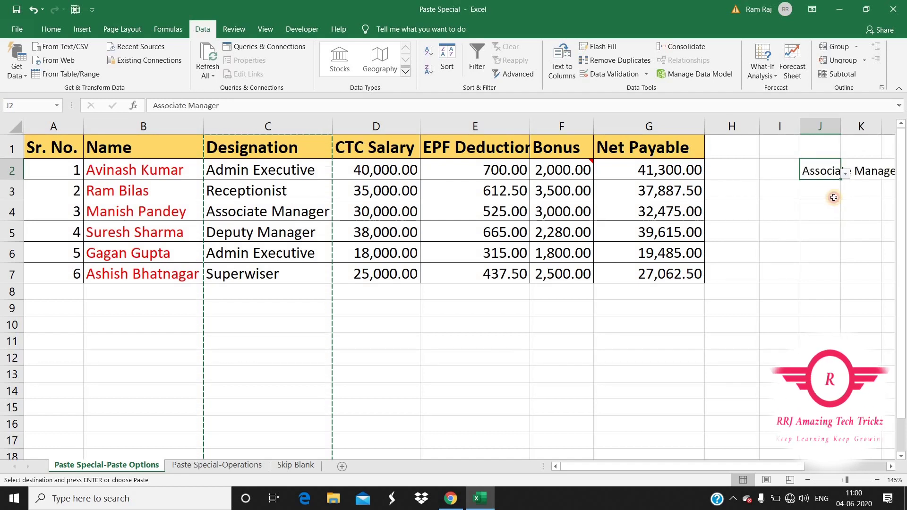
left_click(821, 191)
left_click(845, 194)
left_click(779, 244)
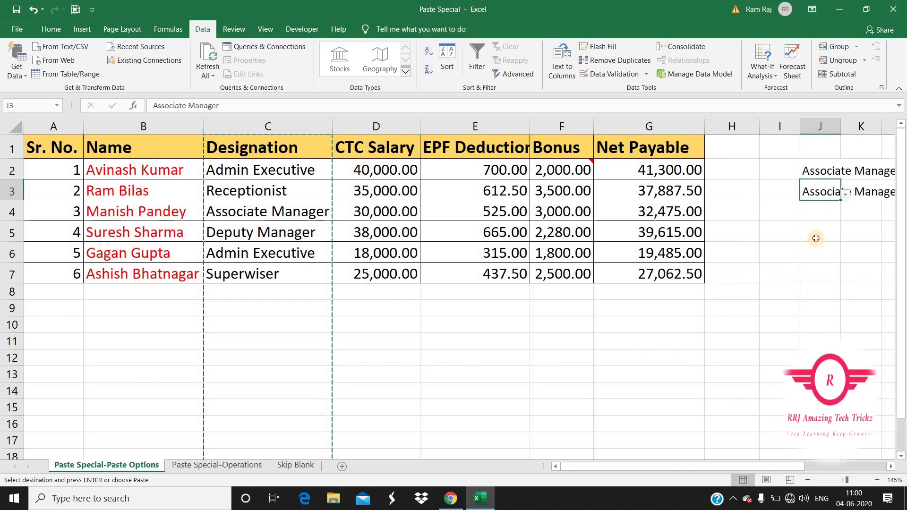
left_click(816, 231)
left_click(845, 235)
left_click(798, 274)
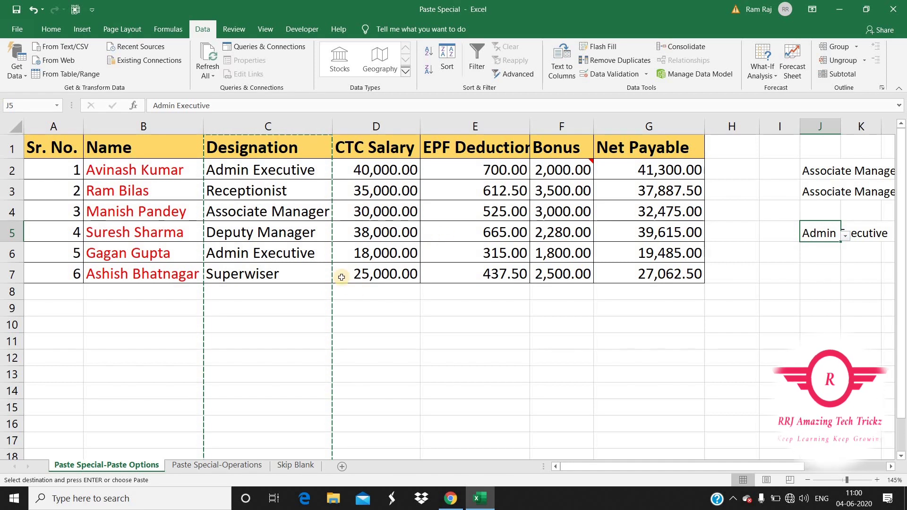
Step: Cancel the copy of column C and undo the designation entries in J5, J3 and J2
key("Escape")
left_click(288, 233)
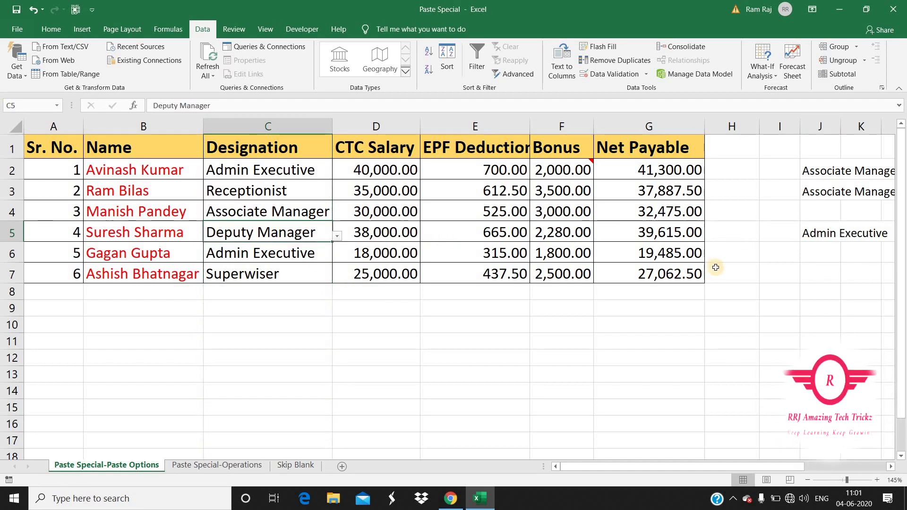
key("ctrl+z")
key("ctrl+z")
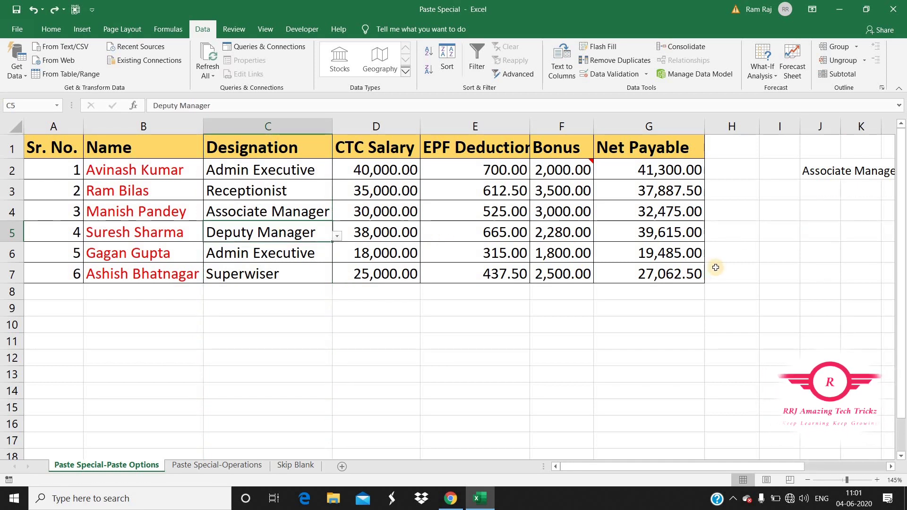
key("ctrl+z")
left_click(209, 194)
Step: Copy the salary table A1:G7, paste it at A10 with the All except borders option, and cancel the copy mode
left_click_drag(59, 146, 651, 263)
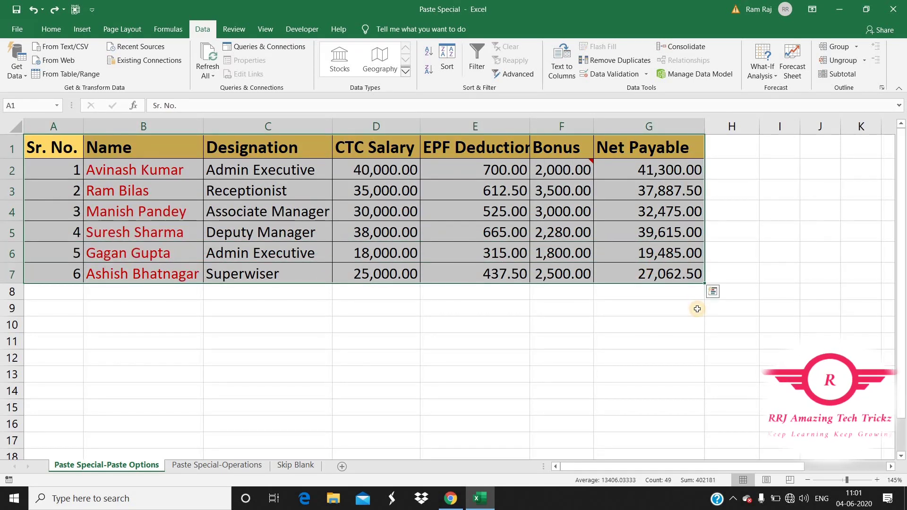
key("ctrl+c")
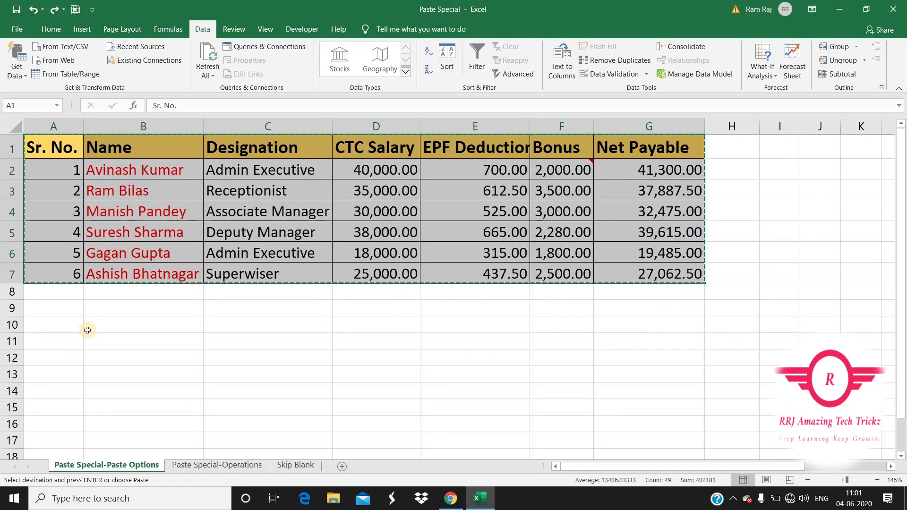
left_click(45, 326)
right_click(49, 330)
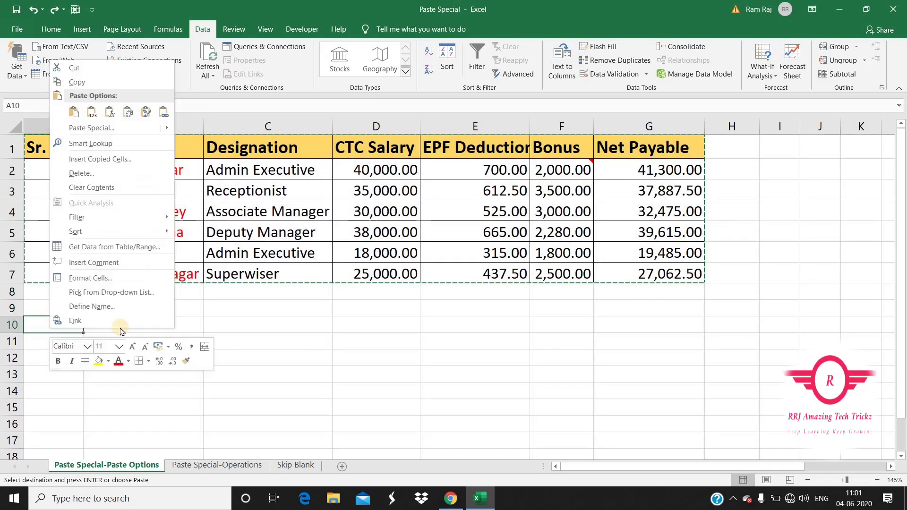
left_click(111, 132)
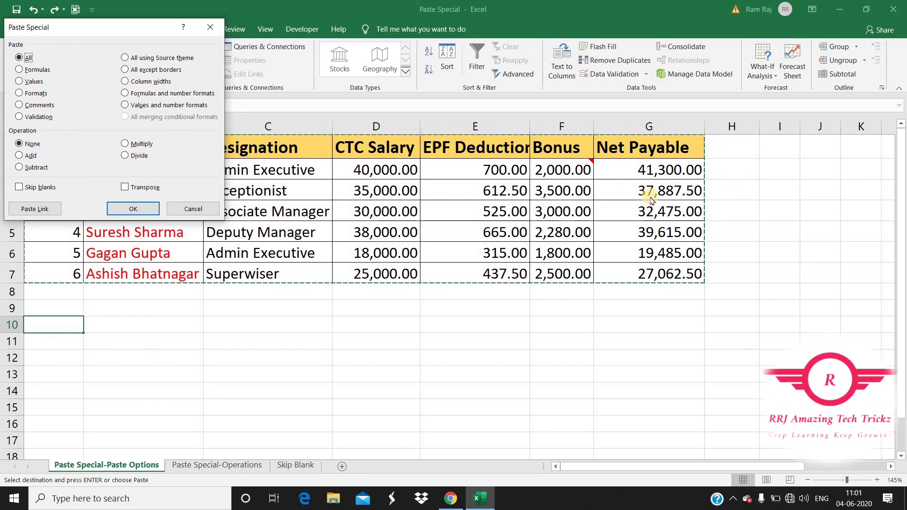
left_click_drag(125, 23, 747, 170)
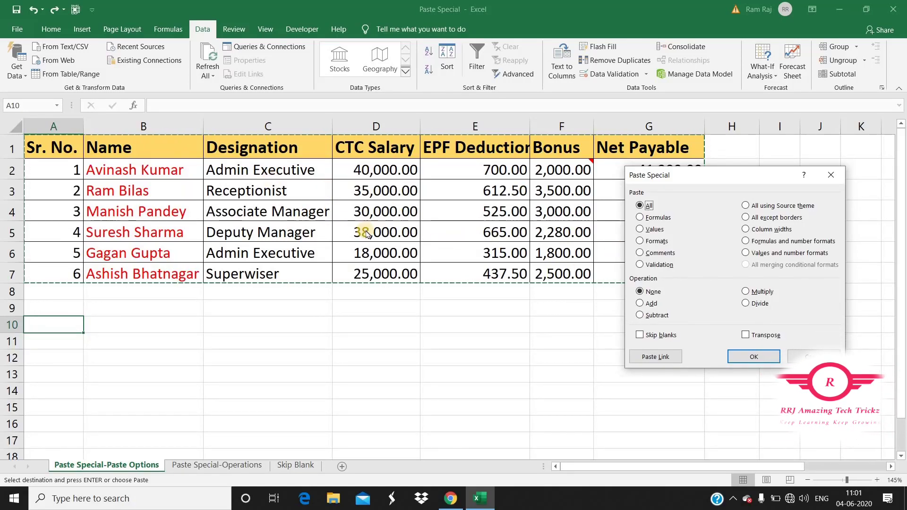
left_click(746, 217)
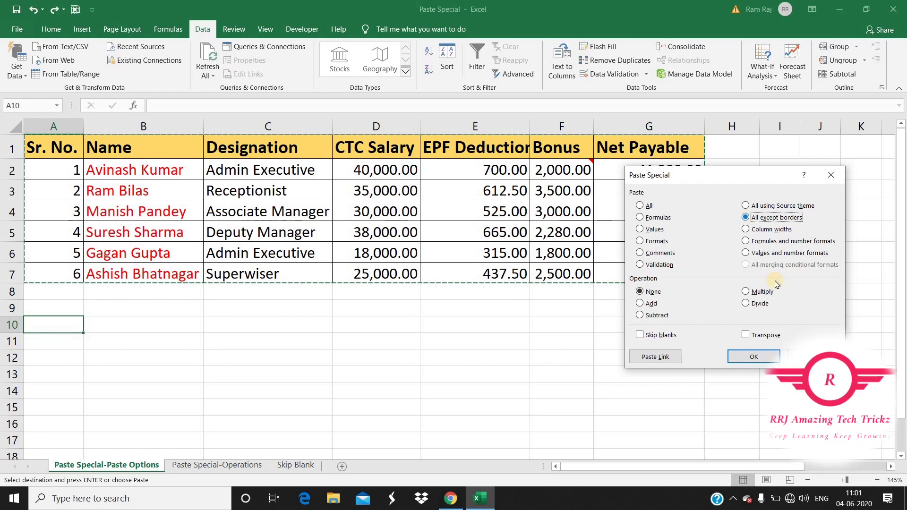
left_click(754, 357)
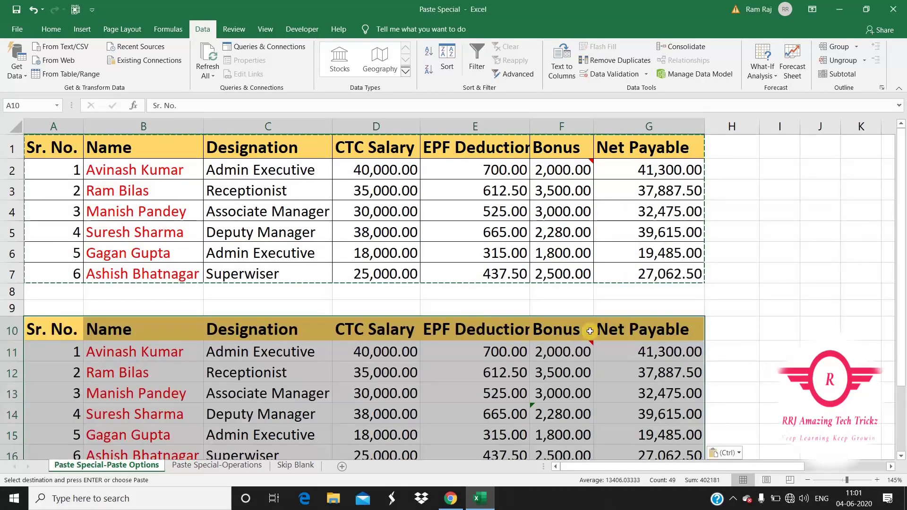
left_click(591, 330)
key("Escape")
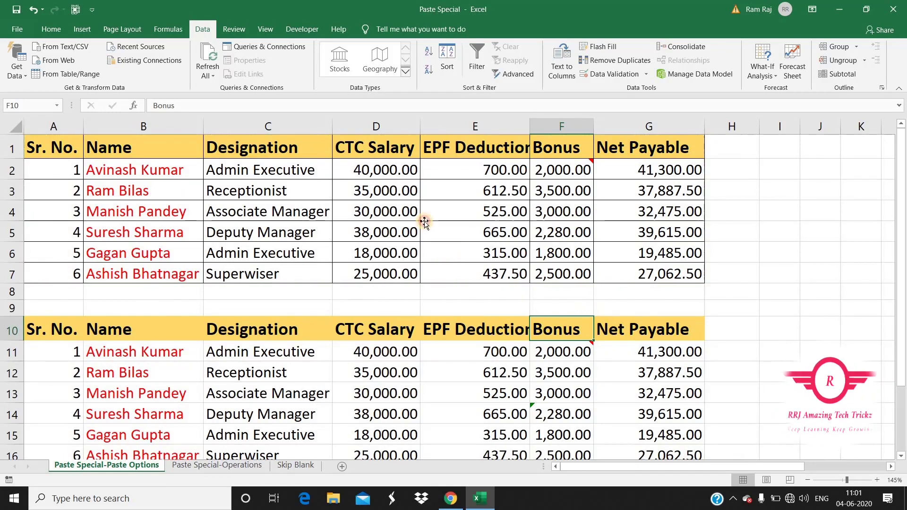
Step: Compare the source table with the copy in A10:G16 and undo the All except borders paste
left_click(427, 232)
left_click_drag(68, 152, 621, 277)
left_click(619, 292)
scroll(619, 295, "down", 1)
scroll(620, 295, "down", 1)
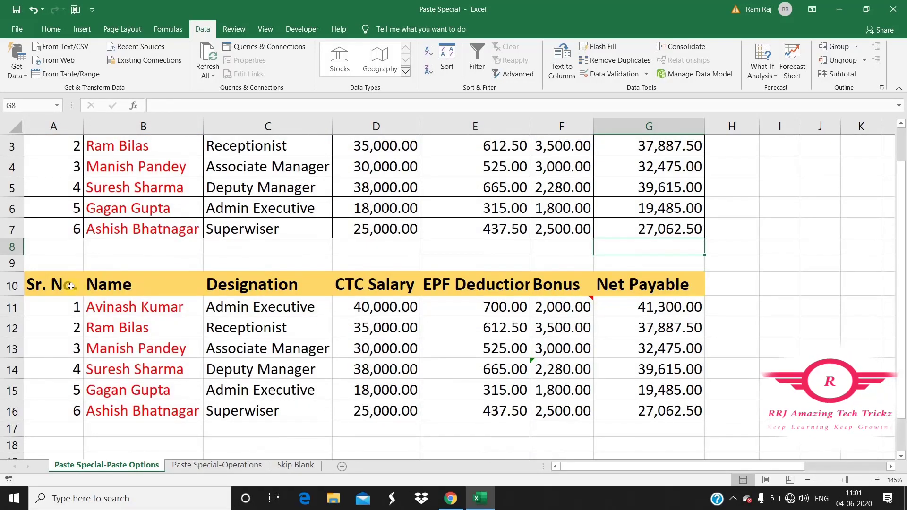
left_click_drag(69, 286, 671, 410)
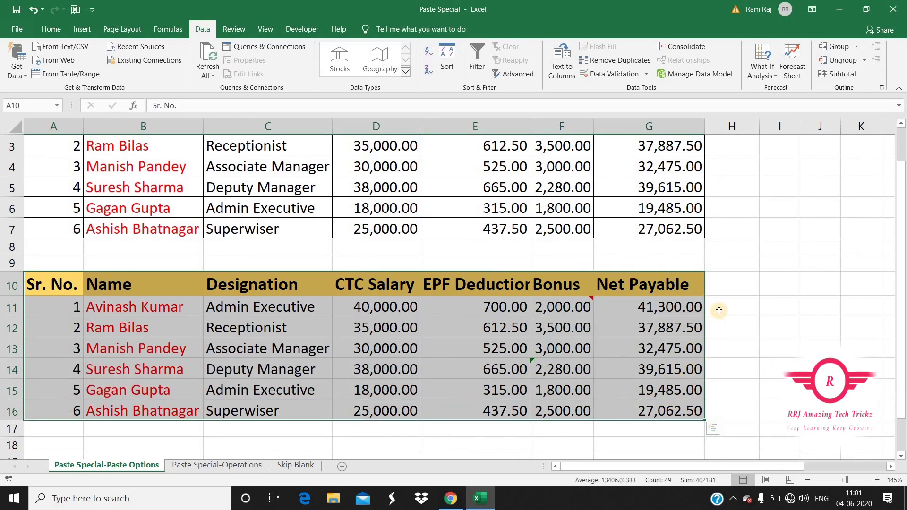
key("ctrl+z")
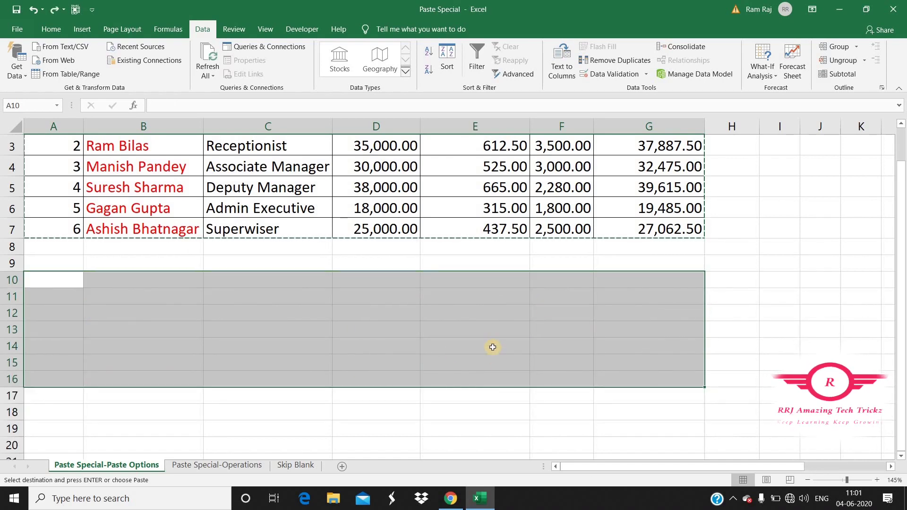
key("Escape")
scroll(403, 306, "up", 1)
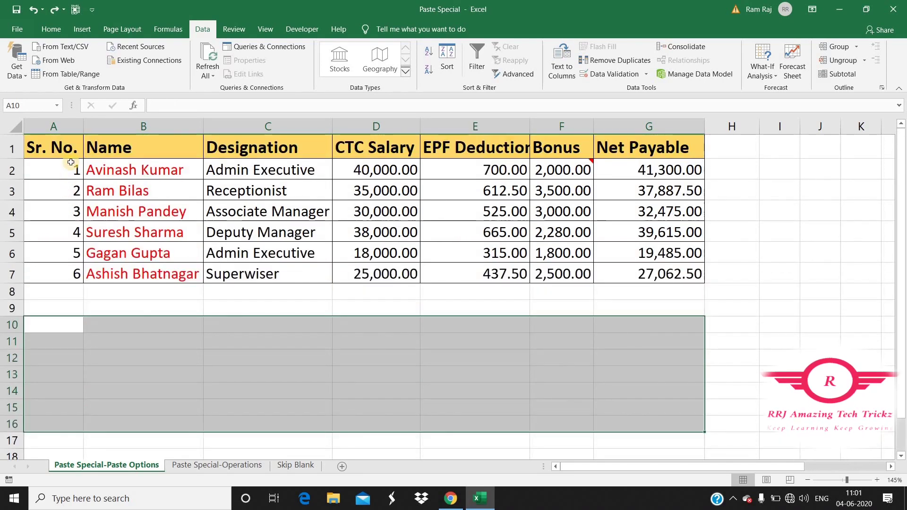
Step: Copy the salary table A1:G7 and paste it at A11 with the Formulas and number formats option of Paste Special
left_click_drag(56, 147, 613, 268)
key("ctrl+c")
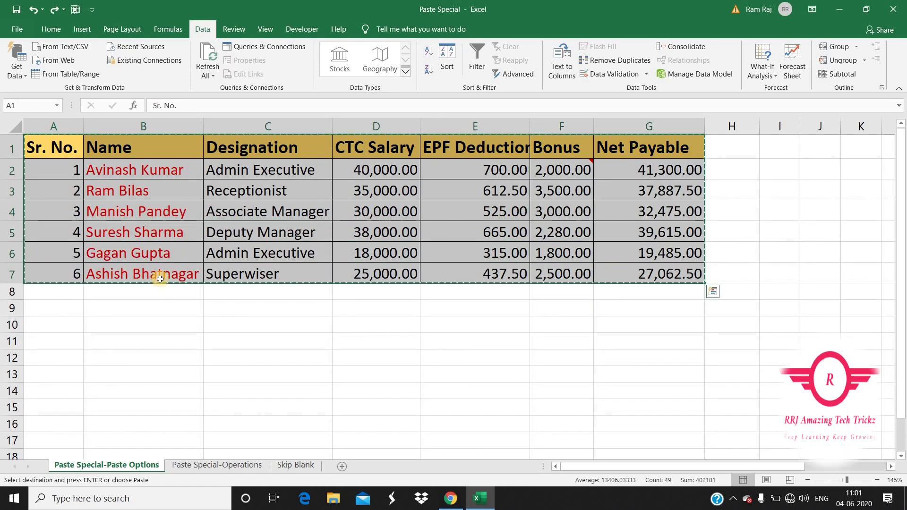
left_click(68, 336)
right_click(52, 341)
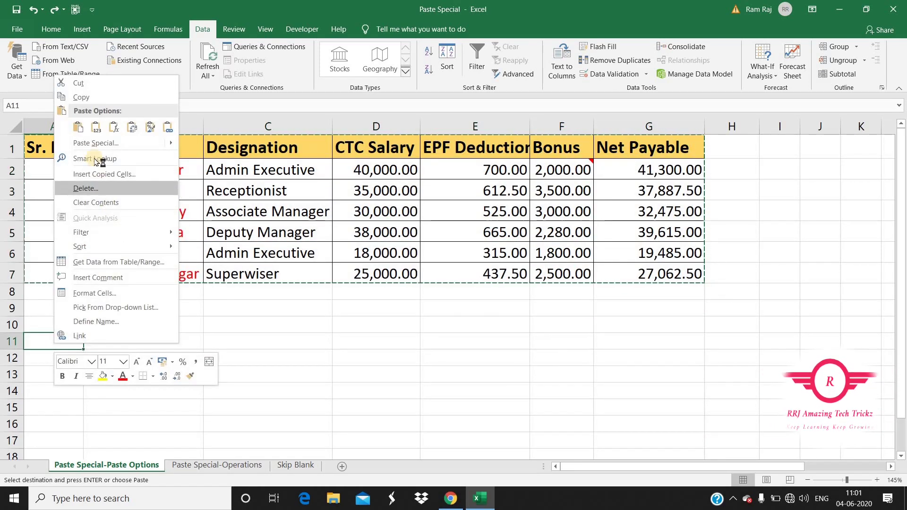
left_click(94, 143)
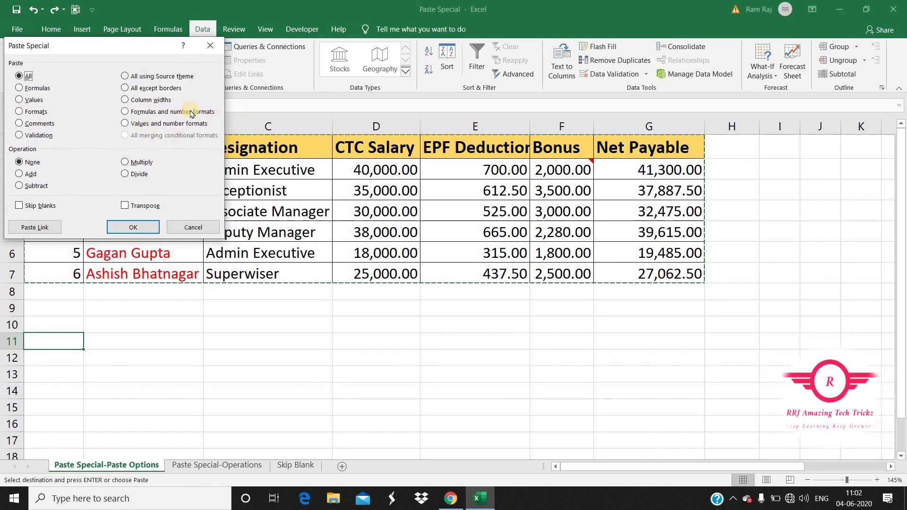
left_click(125, 112)
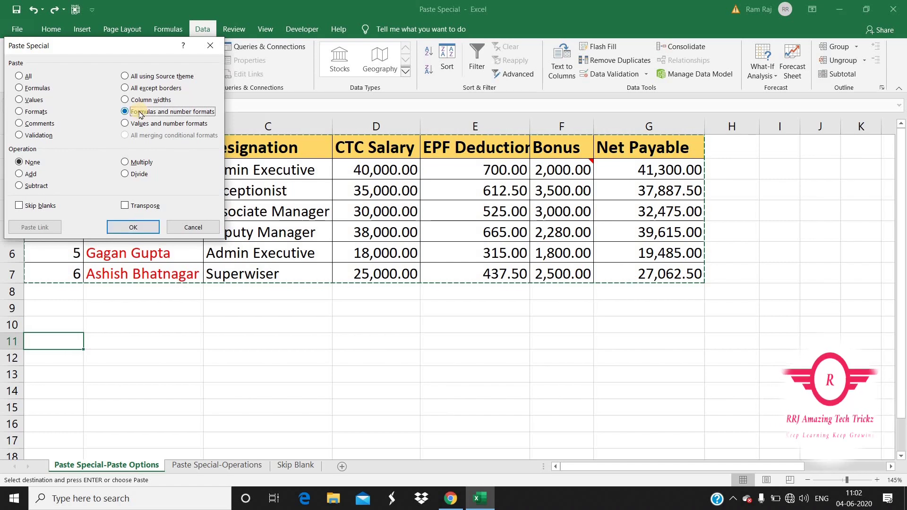
left_click(146, 226)
Step: Compare the formatting of the pasted range A11:G17 with the source table A1:G7
scroll(476, 310, "down", 1)
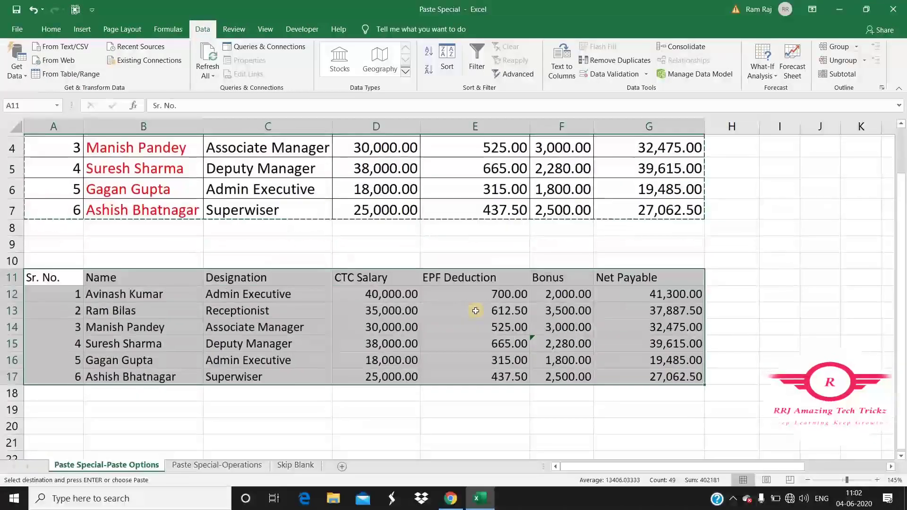
scroll(476, 310, "up", 1)
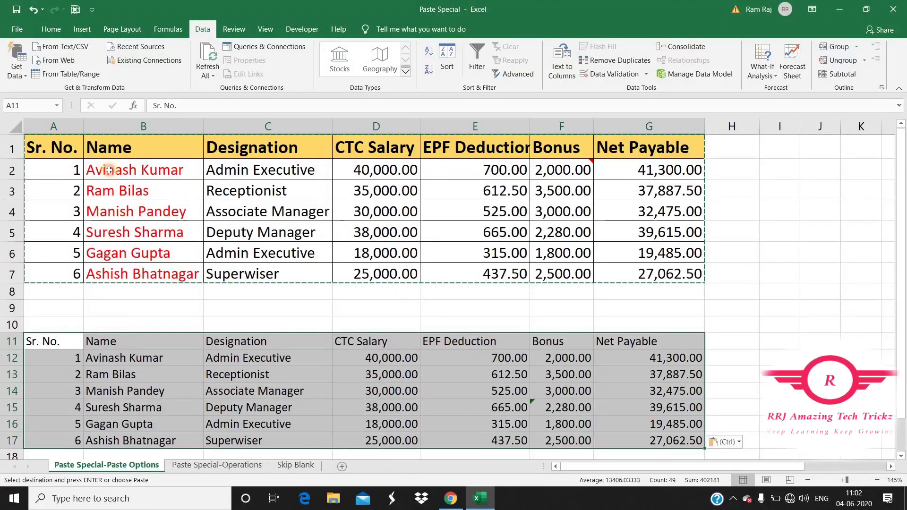
left_click(75, 147)
scroll(392, 273, "down", 1)
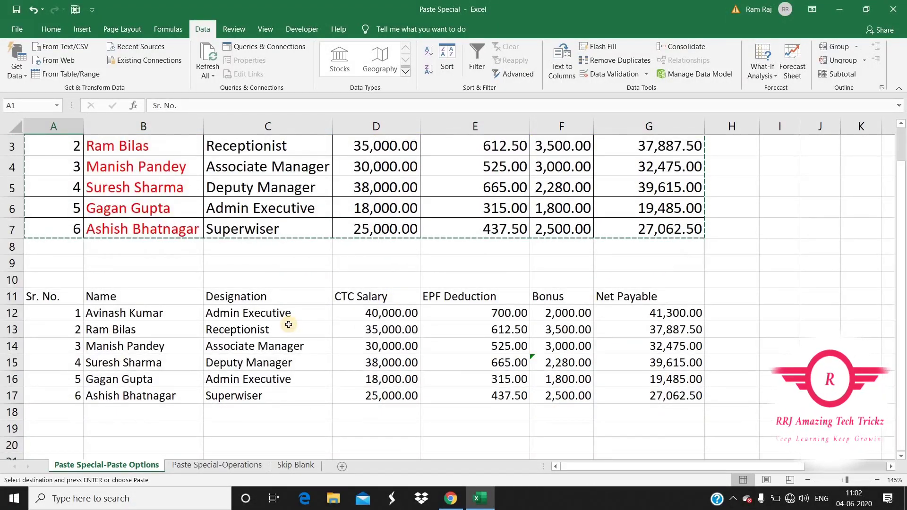
scroll(288, 324, "up", 1)
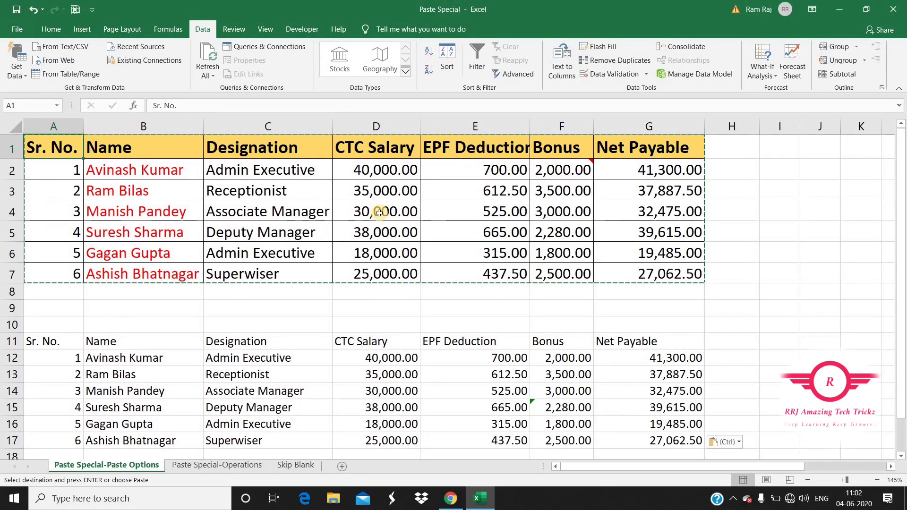
scroll(283, 274, "down", 1)
scroll(236, 349, "up", 1)
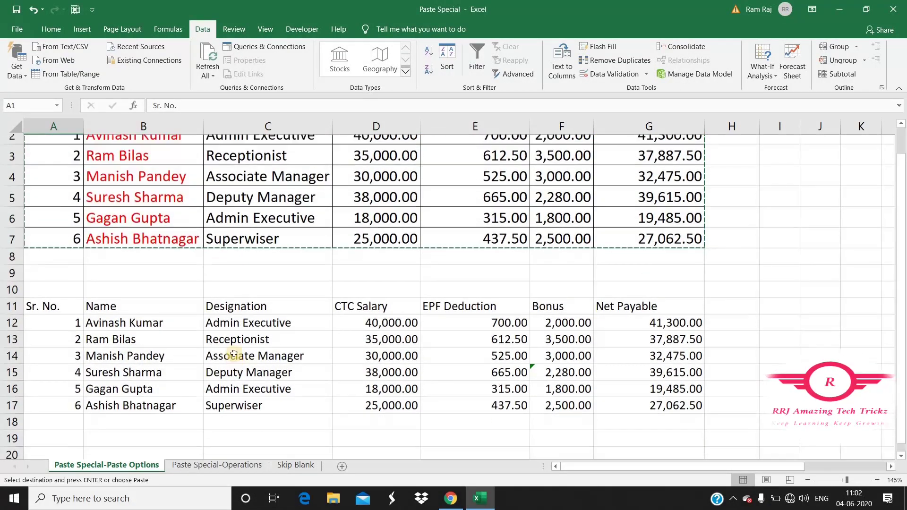
Step: Compare the number formats of the CTC Salary column in the source table with the pasted range D12:D17
left_click(51, 342)
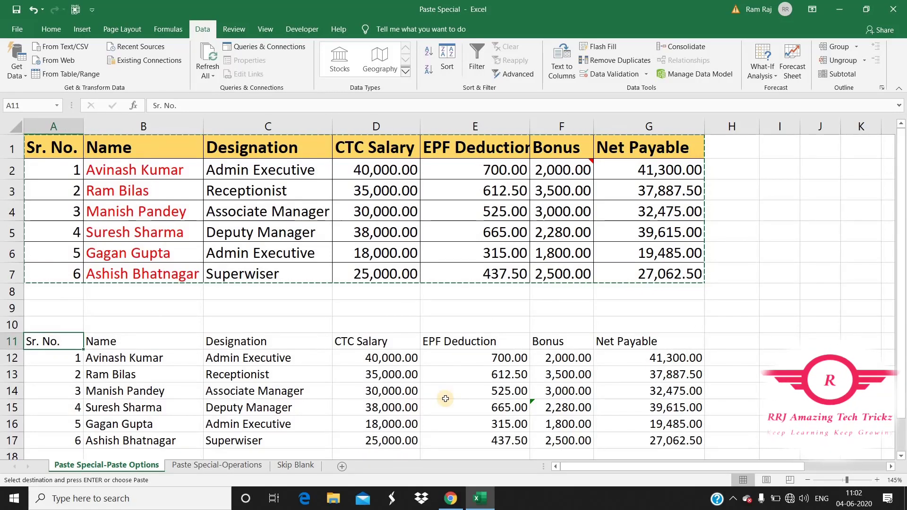
scroll(478, 398, "down", 1)
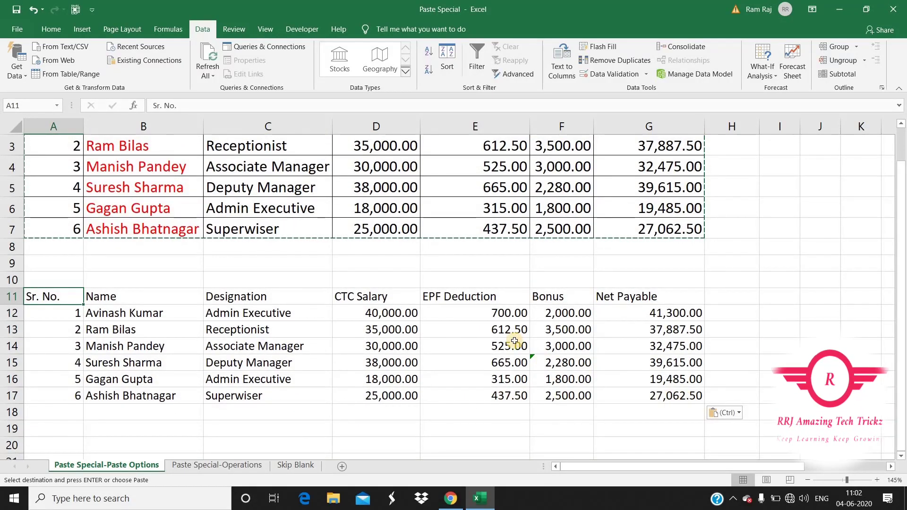
left_click(539, 361)
scroll(410, 219, "up", 1)
left_click_drag(378, 170, 397, 232)
scroll(388, 358, "down", 1)
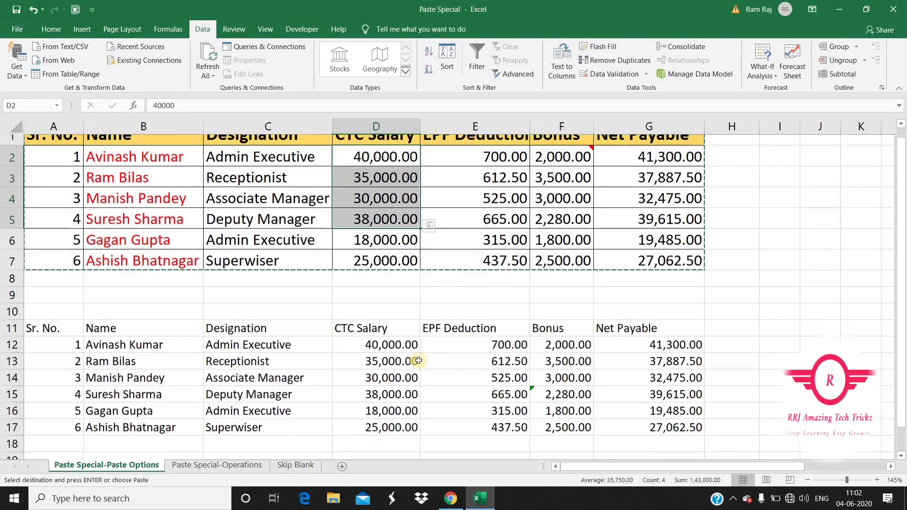
left_click_drag(388, 334, 385, 417)
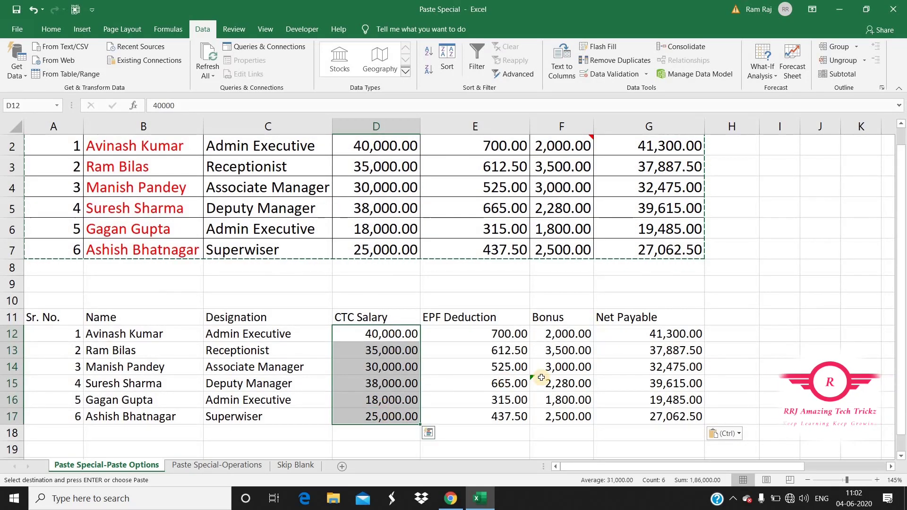
scroll(394, 333, "up", 1)
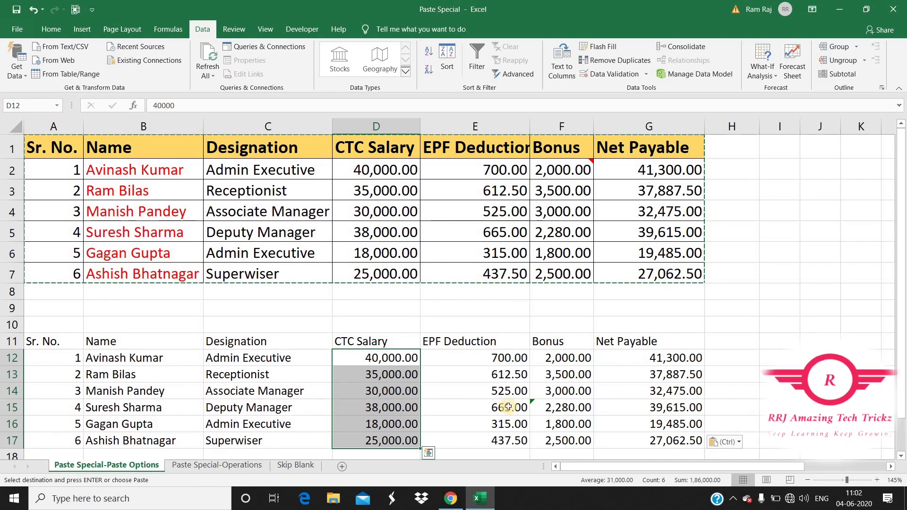
Step: Compare the EPF Deduction formulas in source cell E2 and pasted cell E12, and check pasted cell E15
left_click(483, 364)
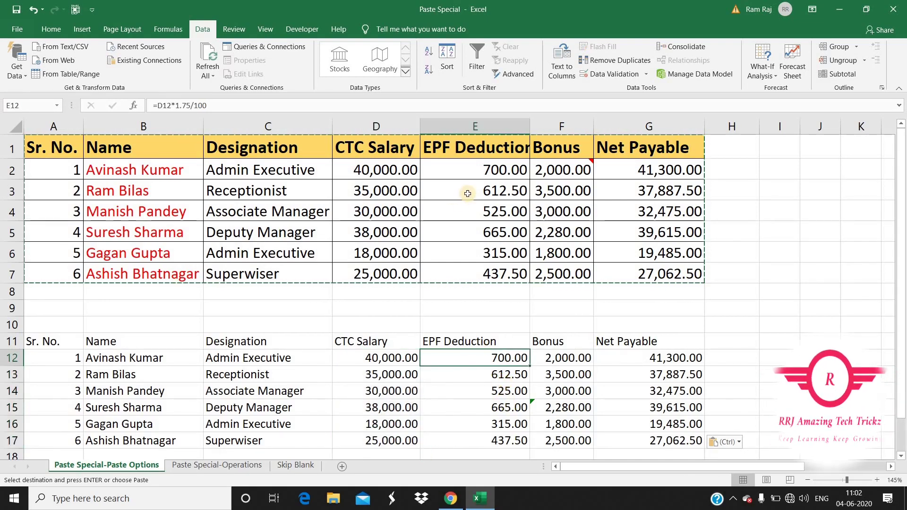
left_click(477, 170)
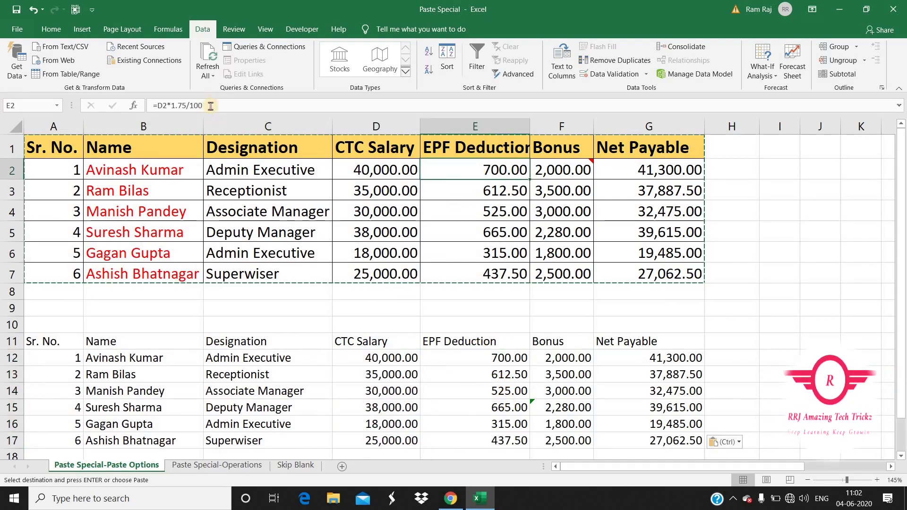
left_click(504, 359)
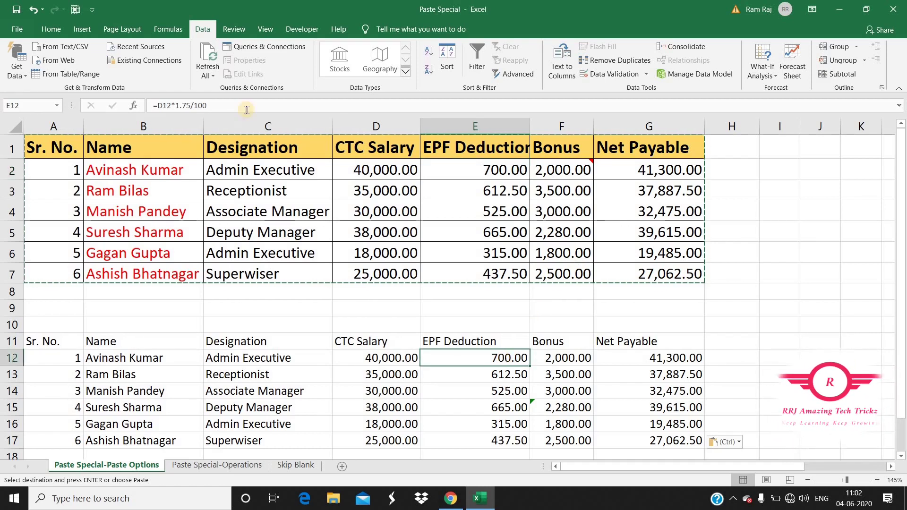
scroll(522, 381, "down", 1)
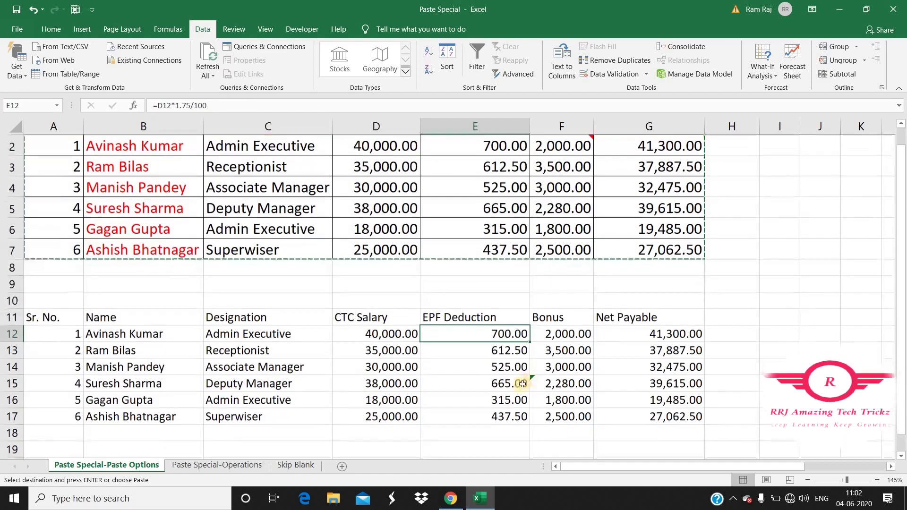
left_click(520, 383)
scroll(581, 417, "up", 1)
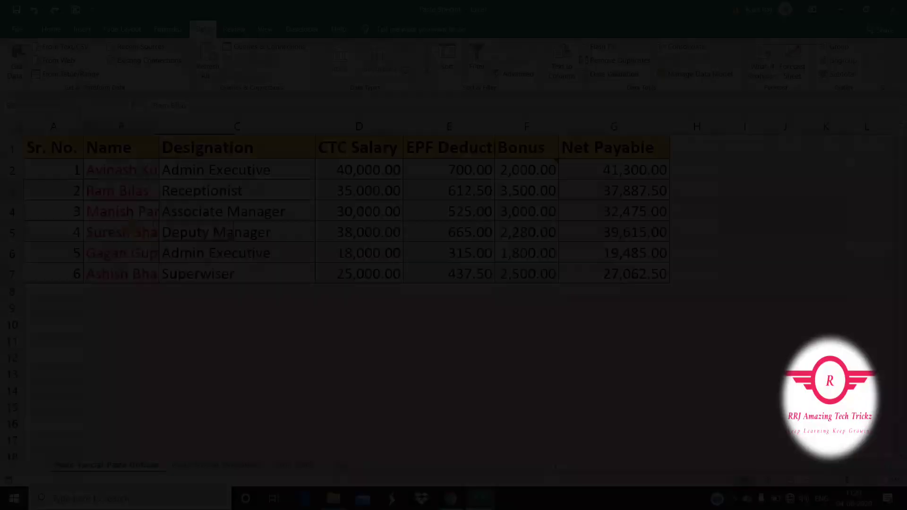
right_click(199, 307)
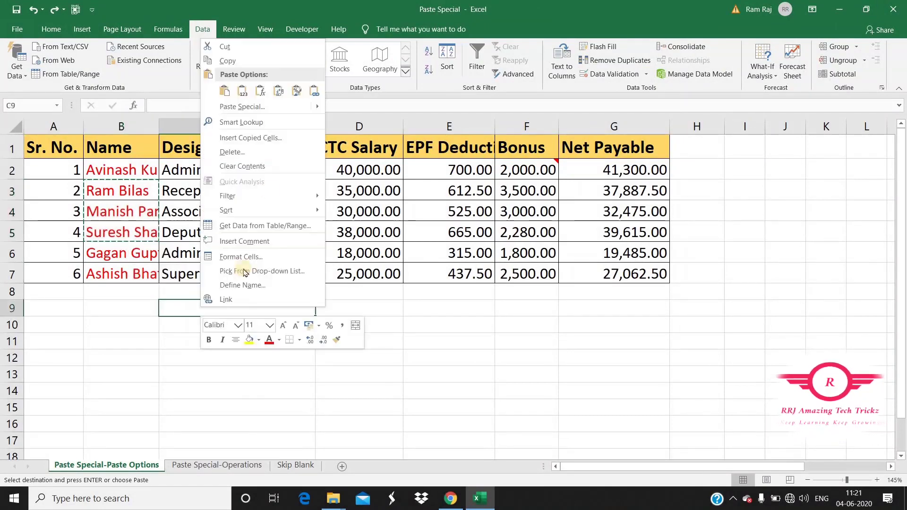
left_click(250, 107)
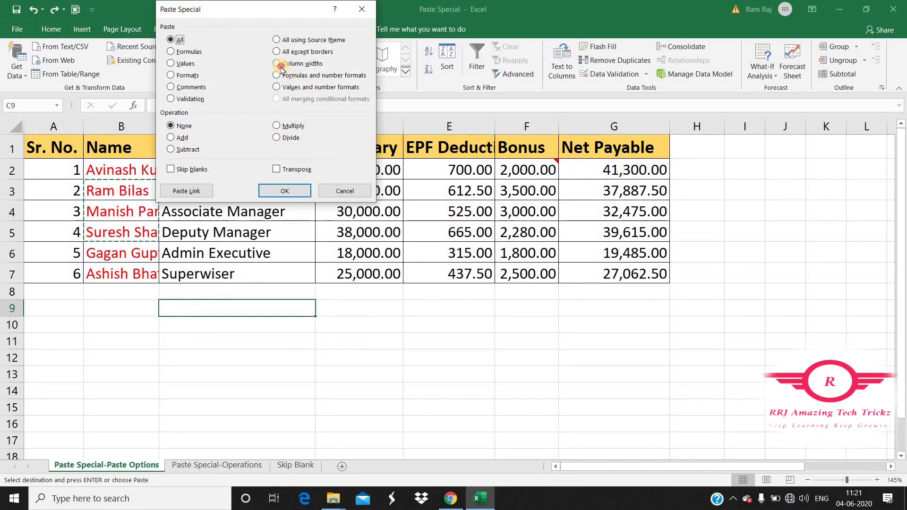
left_click(279, 64)
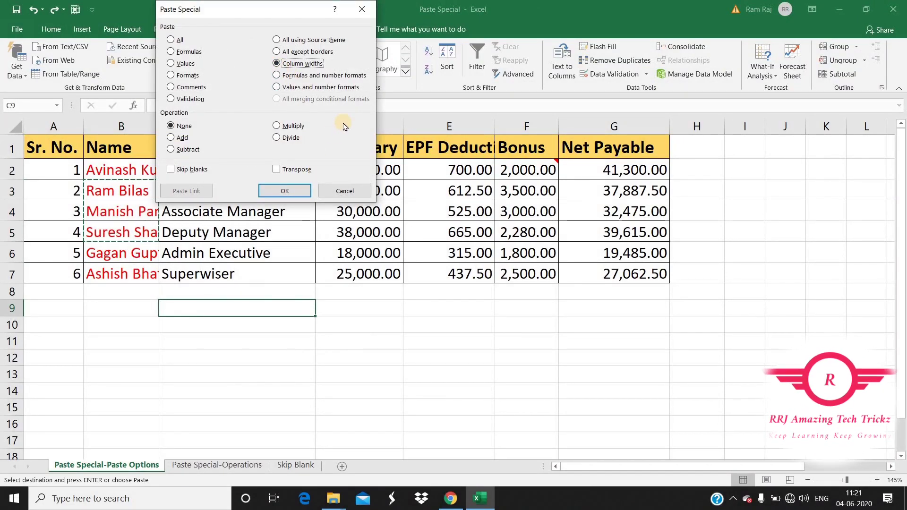
left_click(362, 9)
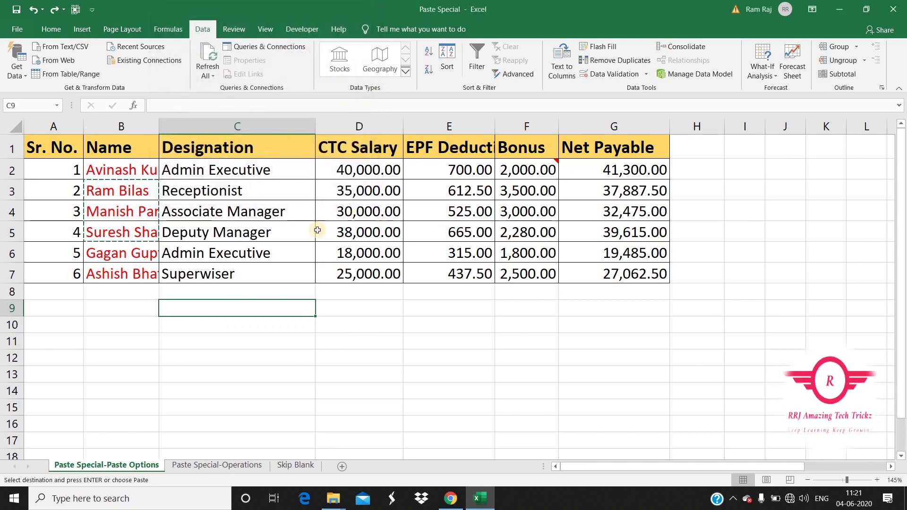
Step: Copy the Designation column C and apply its width to the Name column B with the Column widths option of Paste Special, ending the copy mode
left_click(117, 126)
left_click(132, 171)
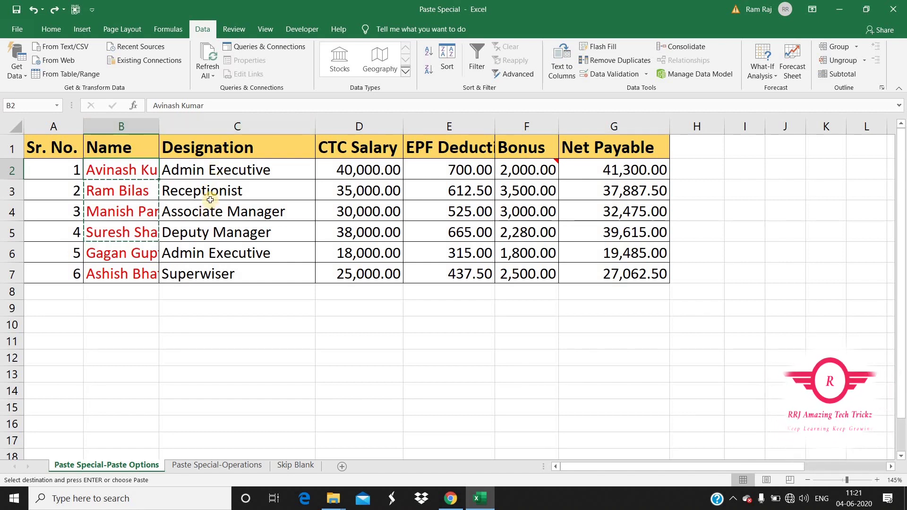
left_click(244, 123)
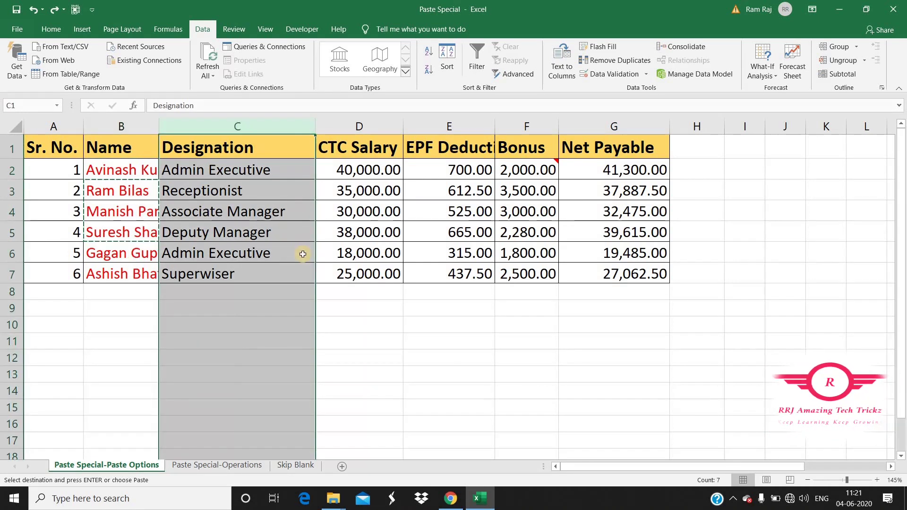
key("ctrl+c")
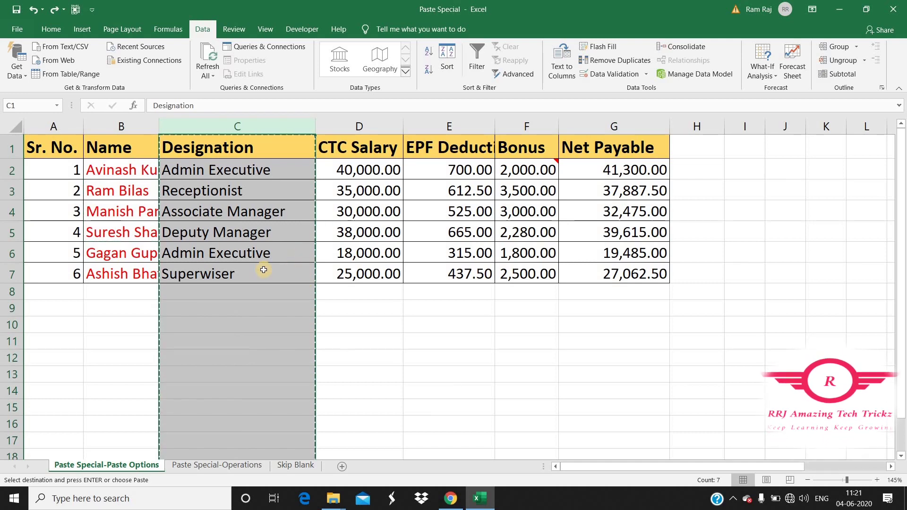
left_click(122, 126)
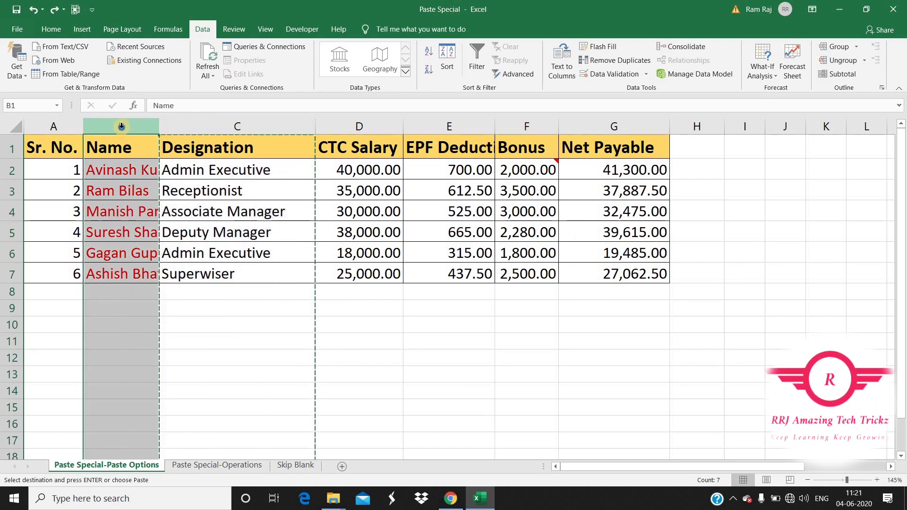
right_click(123, 127)
left_click(174, 196)
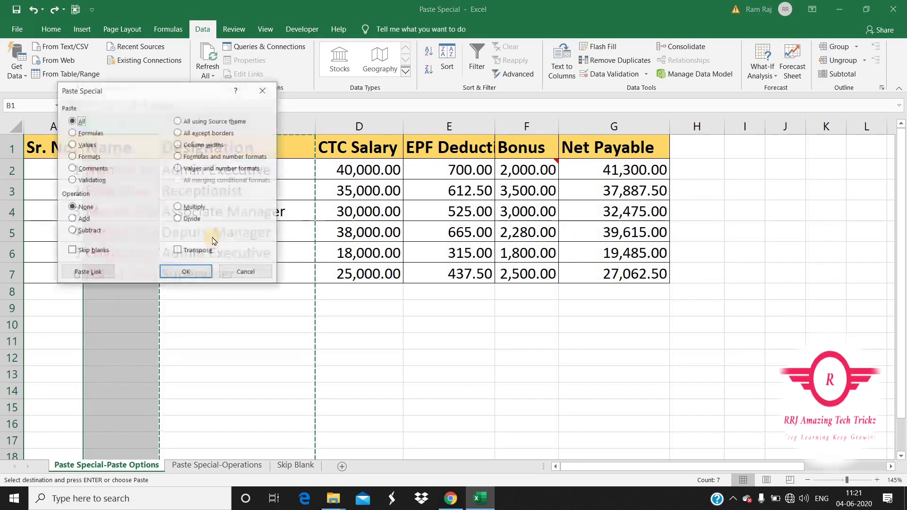
left_click_drag(191, 89, 364, 97)
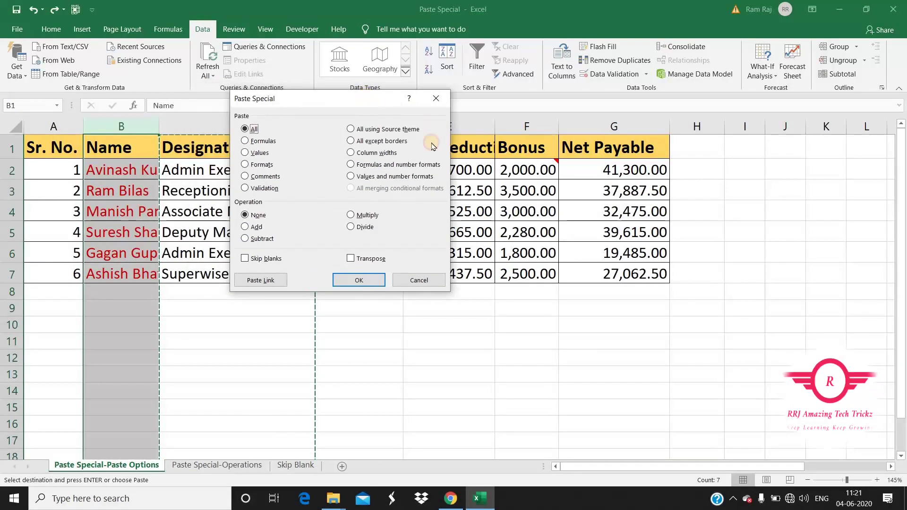
left_click(359, 154)
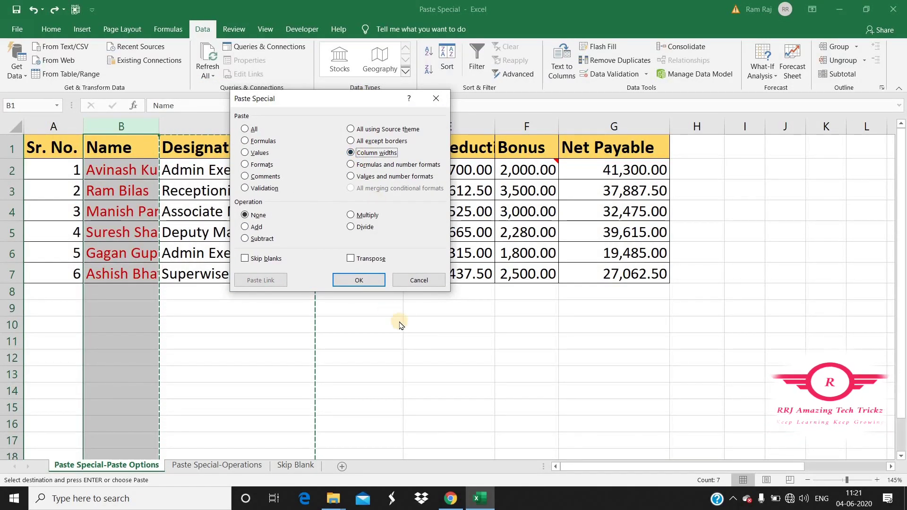
left_click(362, 283)
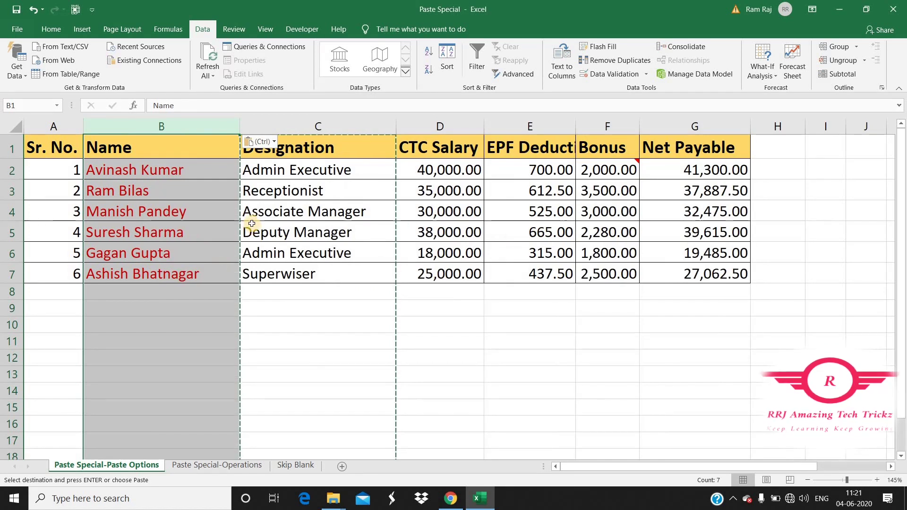
key("Escape")
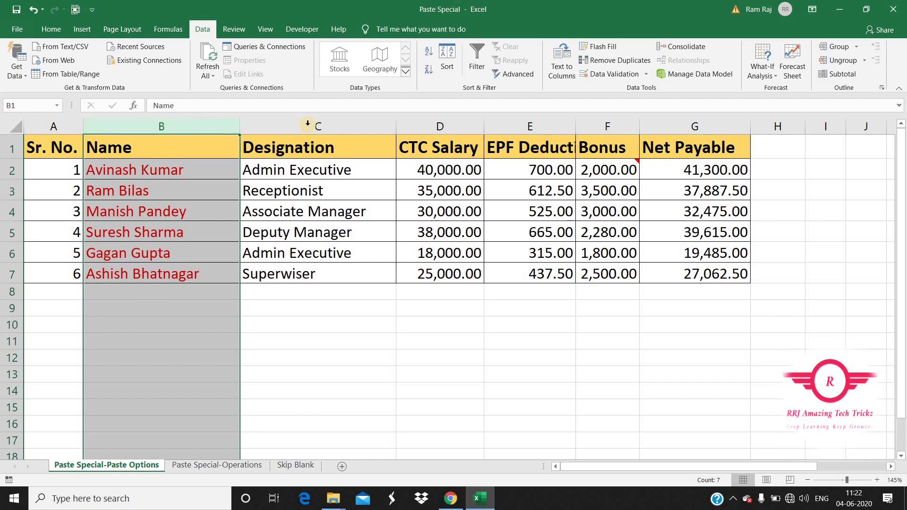
left_click(300, 303)
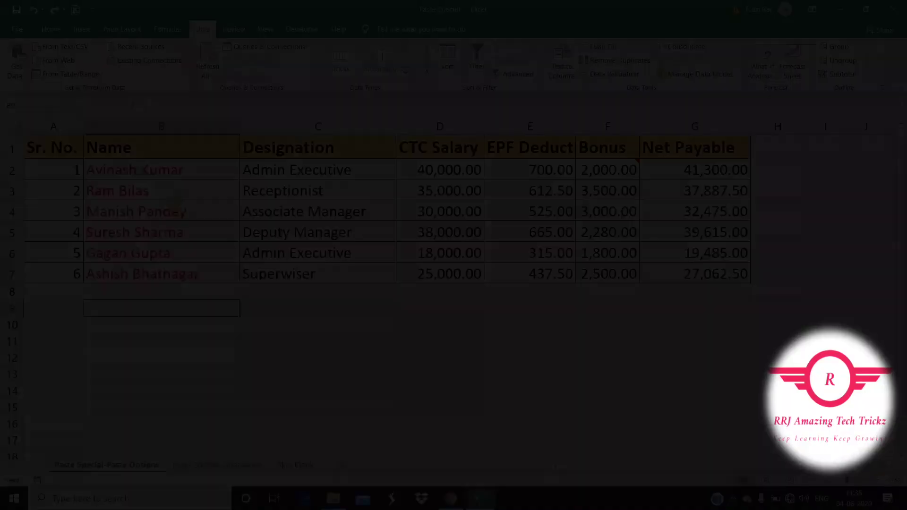
left_click_drag(175, 228, 183, 237)
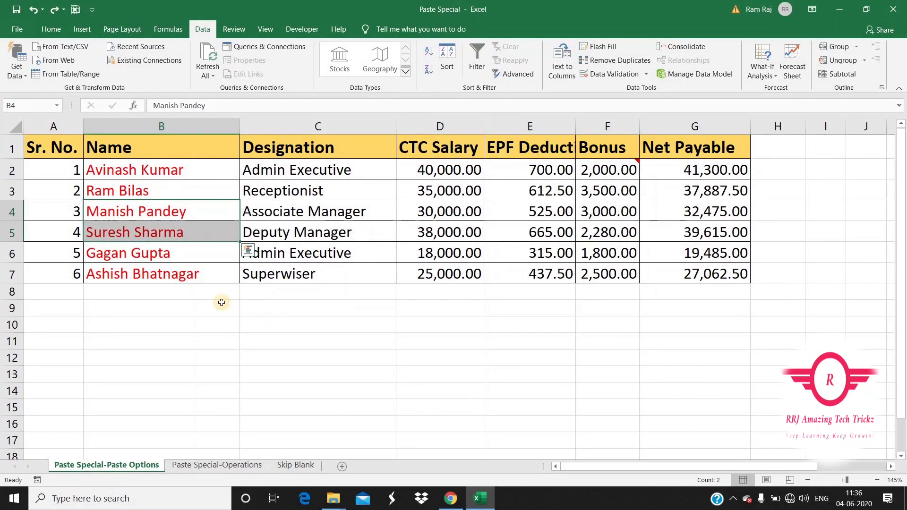
key("ctrl+c")
right_click(176, 320)
left_click(212, 118)
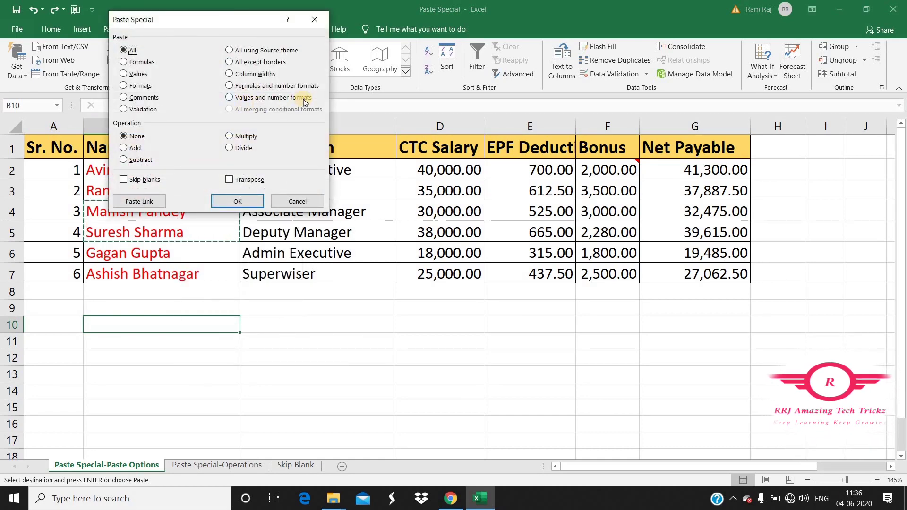
left_click(293, 100)
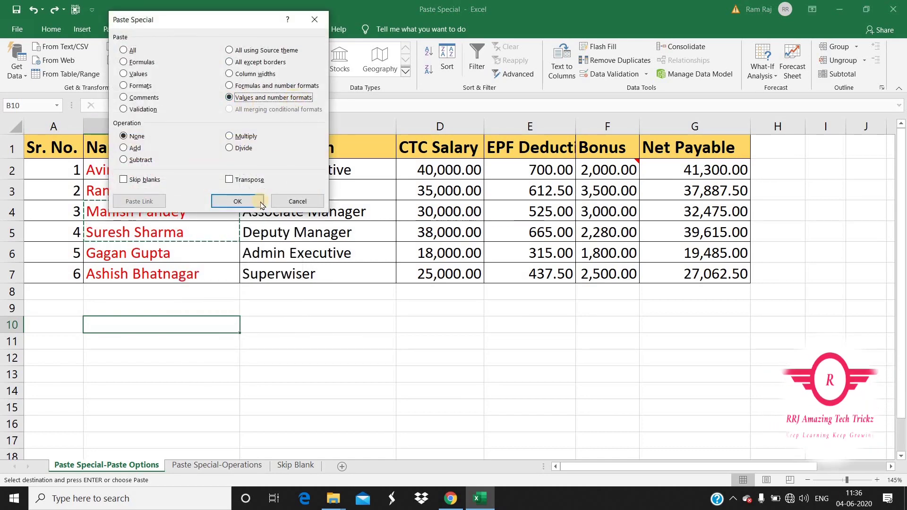
left_click(302, 200)
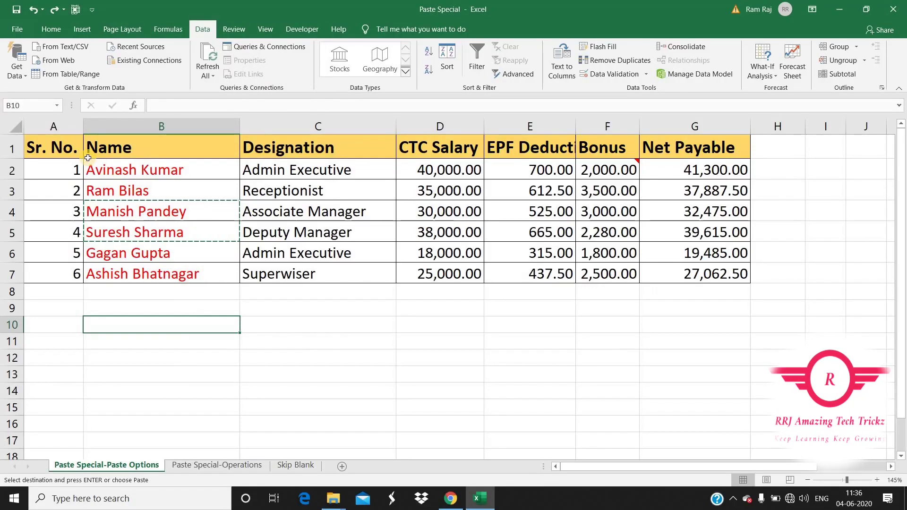
key("Escape")
Step: Examine which cells of the salary table hold formulas or typed numbers, and review the number formatting across D2:G7
key("ctrl+Home")
left_click_drag(71, 149, 673, 285)
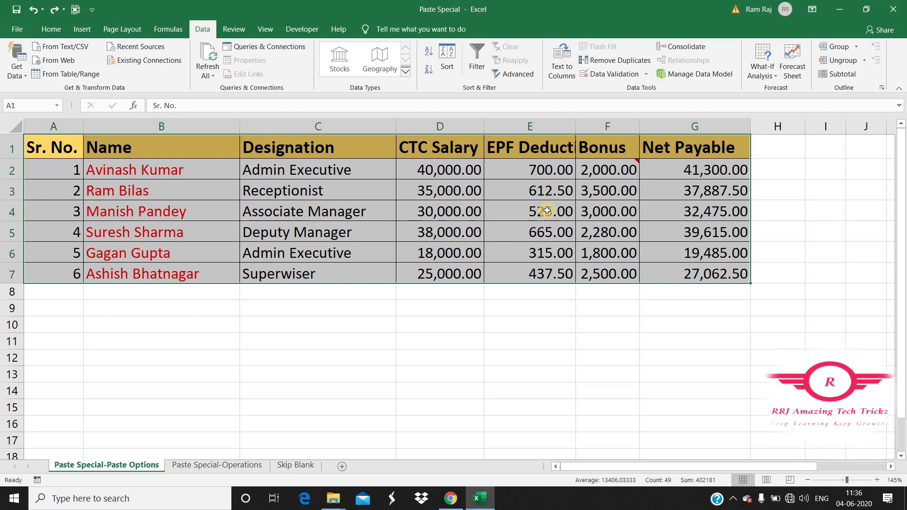
left_click(545, 172)
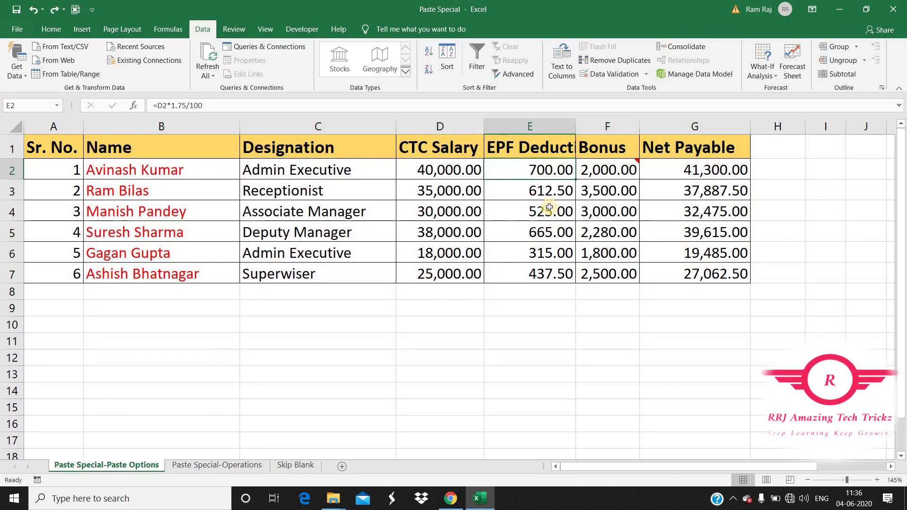
left_click(547, 257)
left_click(466, 188)
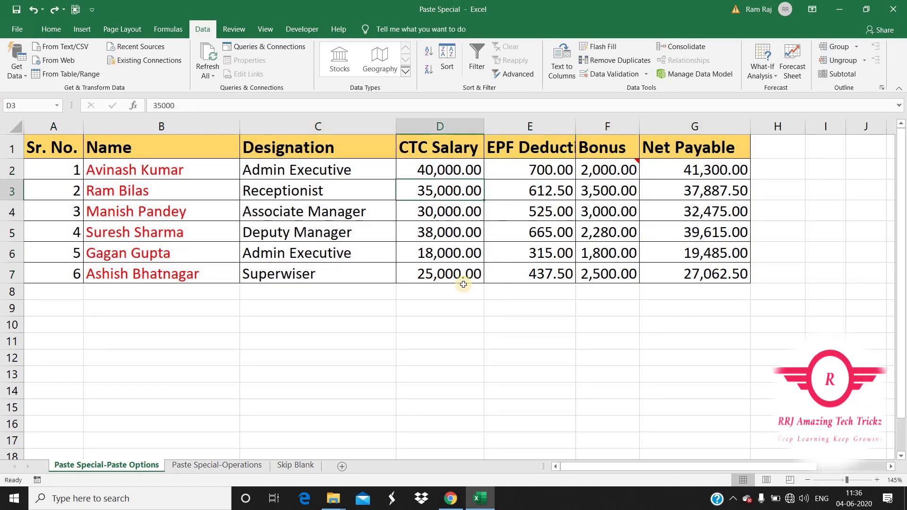
left_click(591, 188)
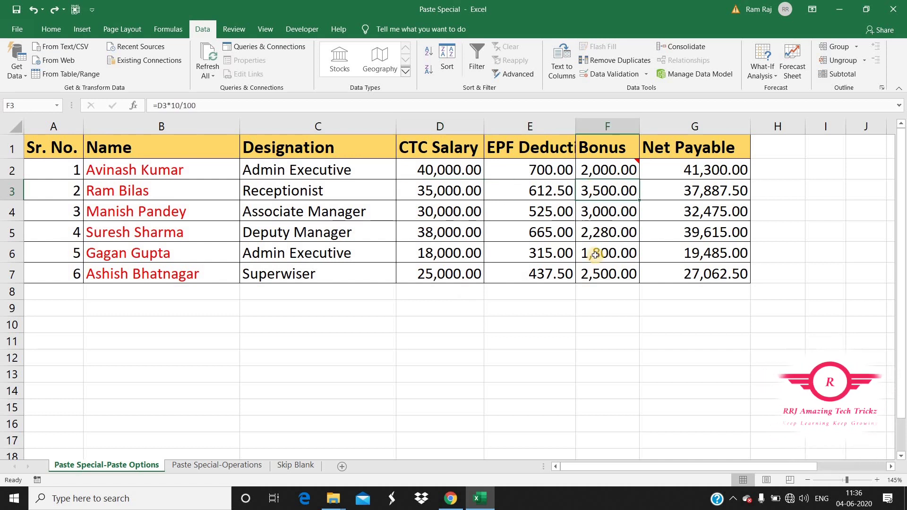
left_click_drag(435, 172, 686, 274)
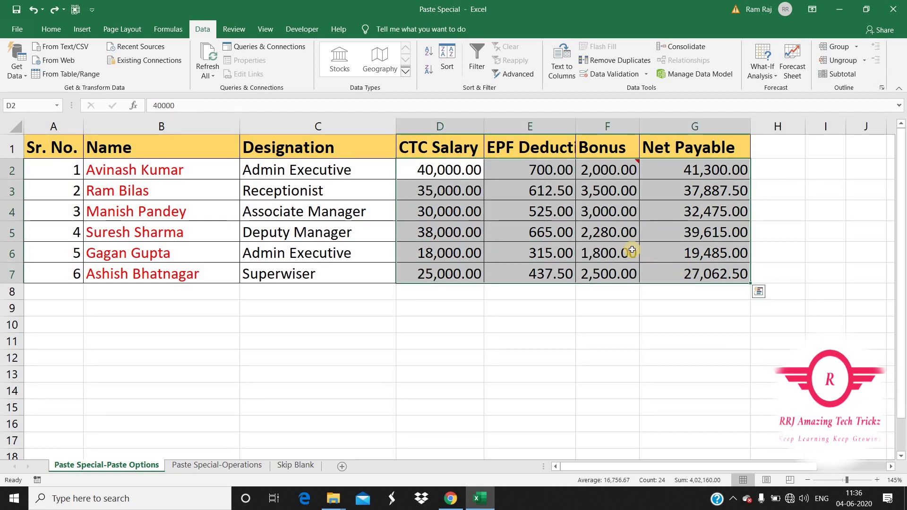
Step: Copy the salary table A1:G7 and paste it at A11 with the Values and number formats option of Paste Special
left_click(81, 142)
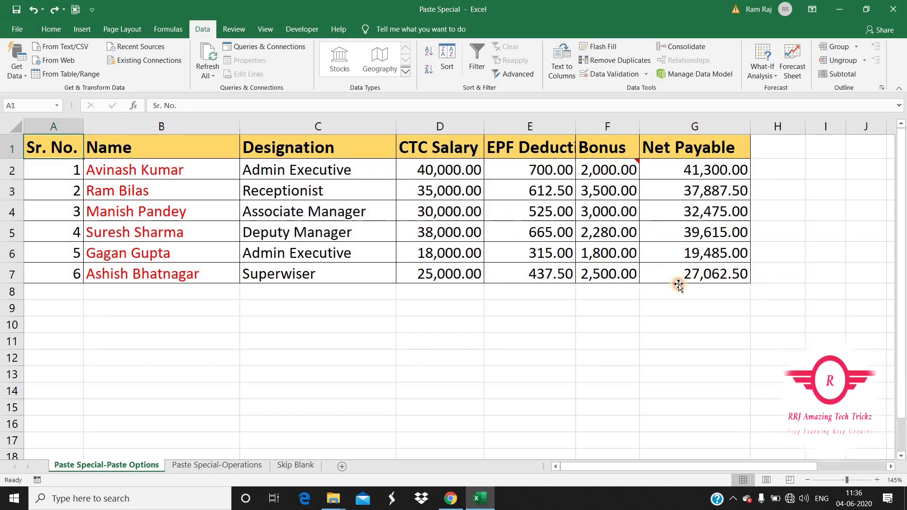
key("ctrl+a")
key("ctrl+c")
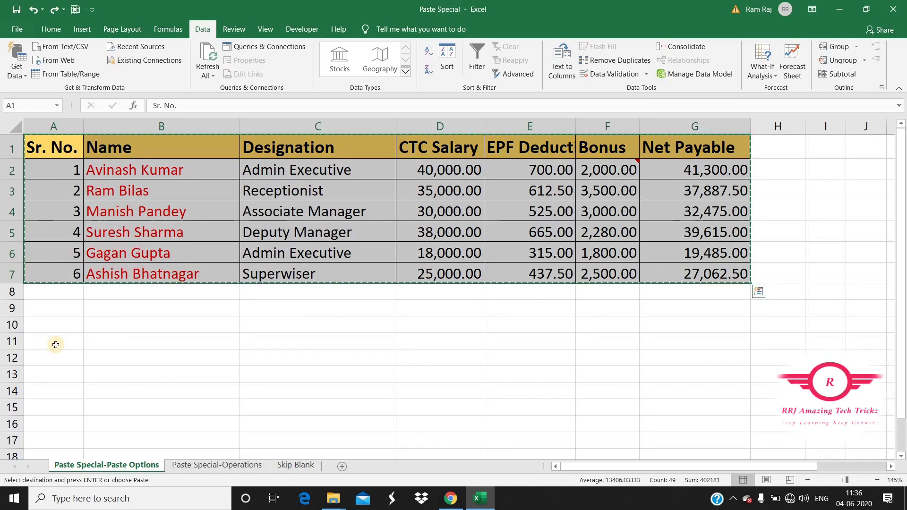
right_click(54, 346)
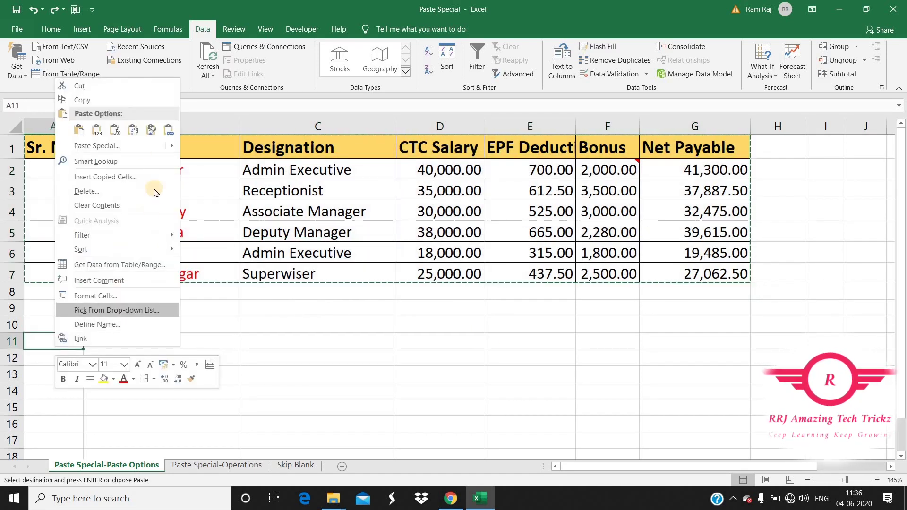
left_click(128, 145)
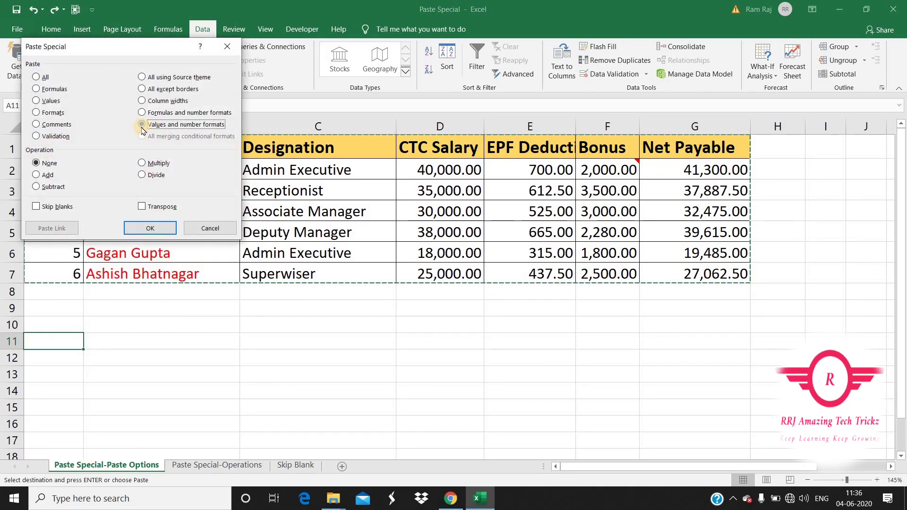
left_click(155, 227)
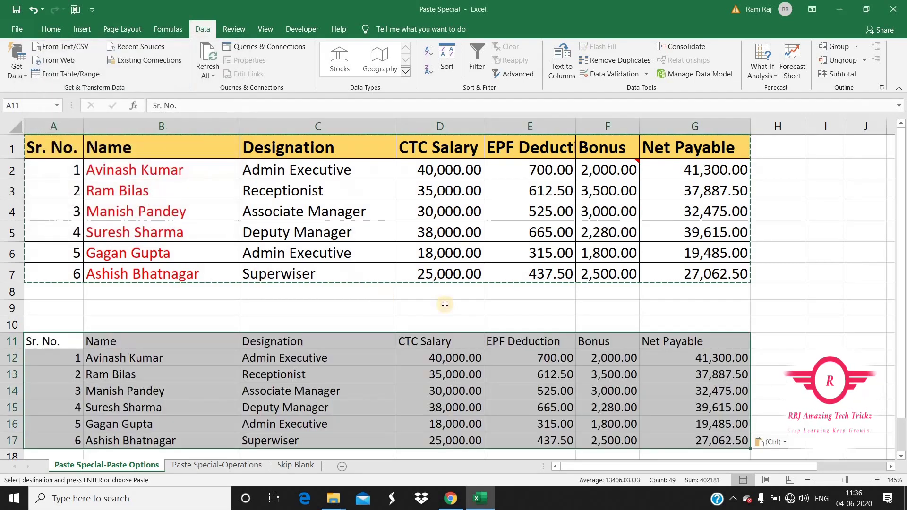
Step: Compare EPF Deduction cells E2 and E12 for formulas, and the number formatting of D2:G7 with the pasted range D12:G17
scroll(334, 329, "down", 1)
scroll(333, 327, "up", 1)
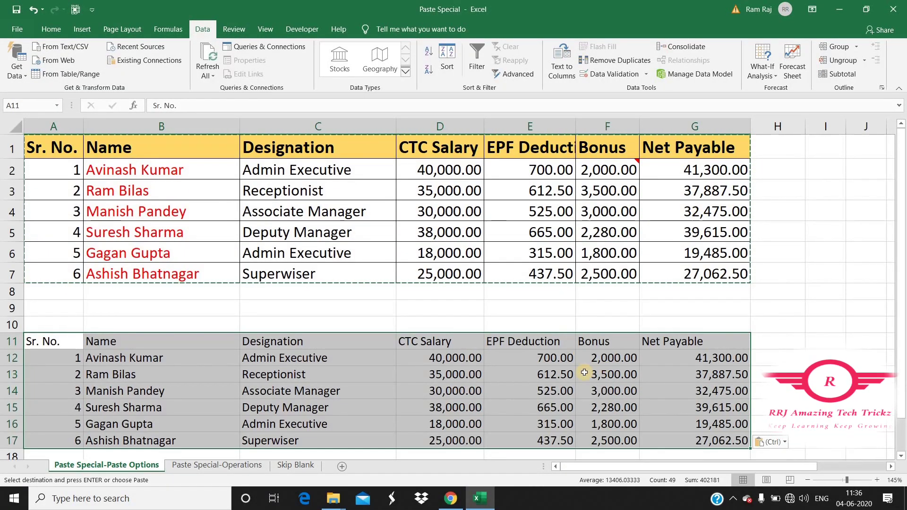
left_click(553, 156)
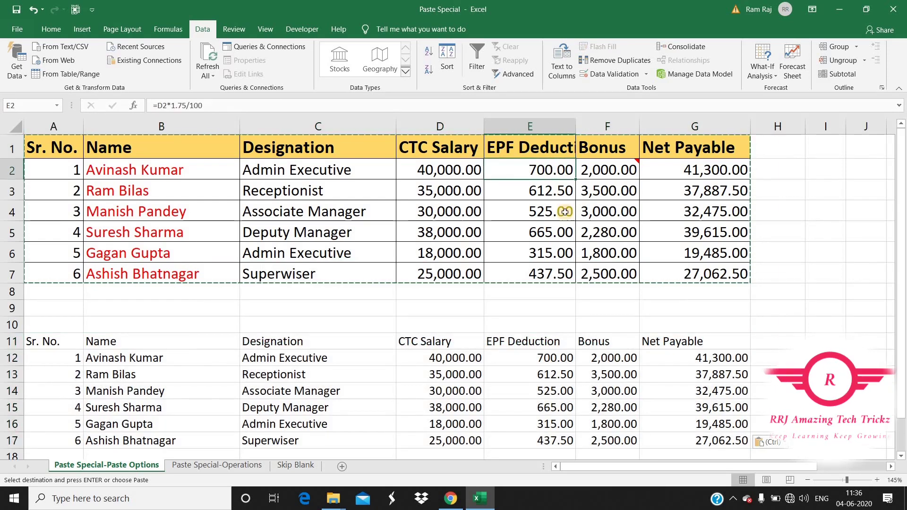
left_click(544, 362)
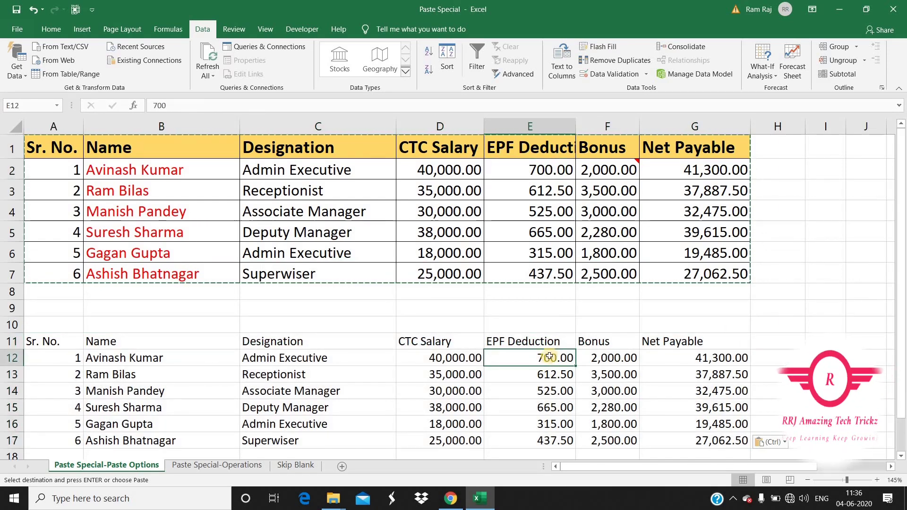
scroll(554, 352, "down", 1)
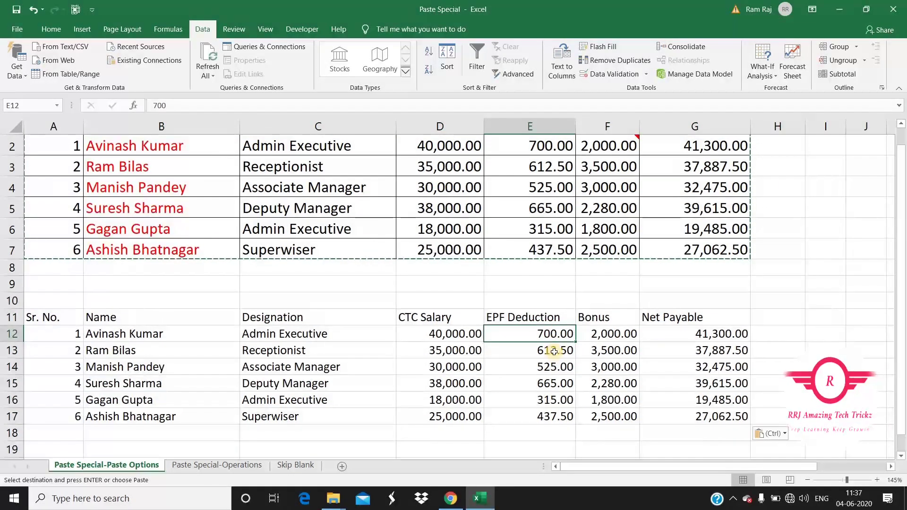
scroll(524, 265, "up", 1)
left_click_drag(460, 168, 688, 277)
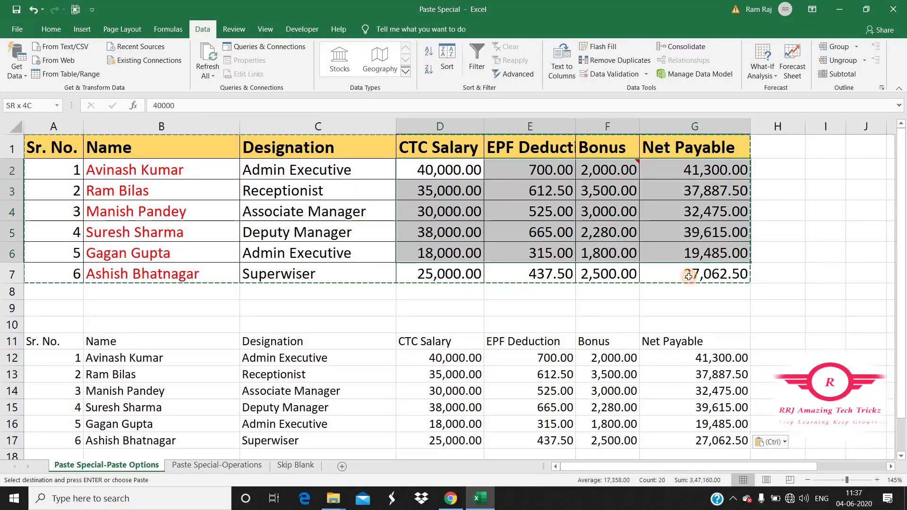
scroll(473, 312, "down", 2)
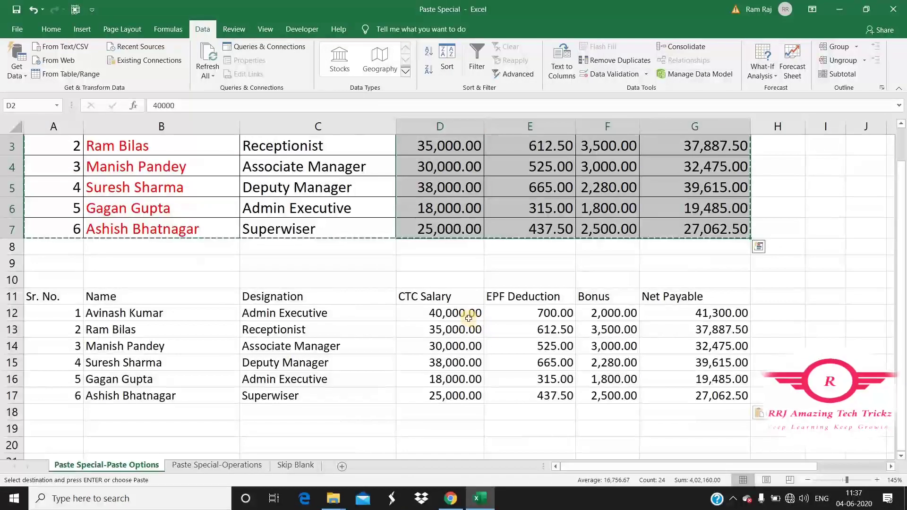
left_click_drag(466, 314, 725, 391)
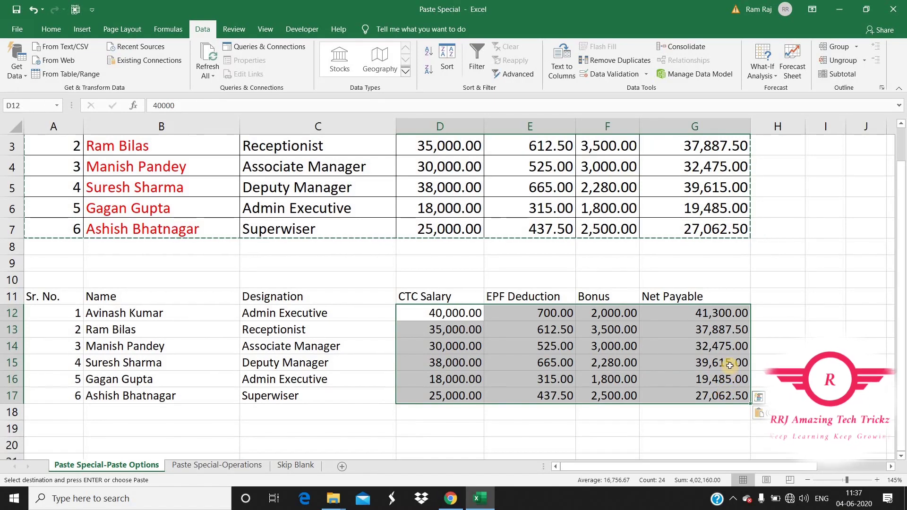
scroll(651, 316, "up", 1)
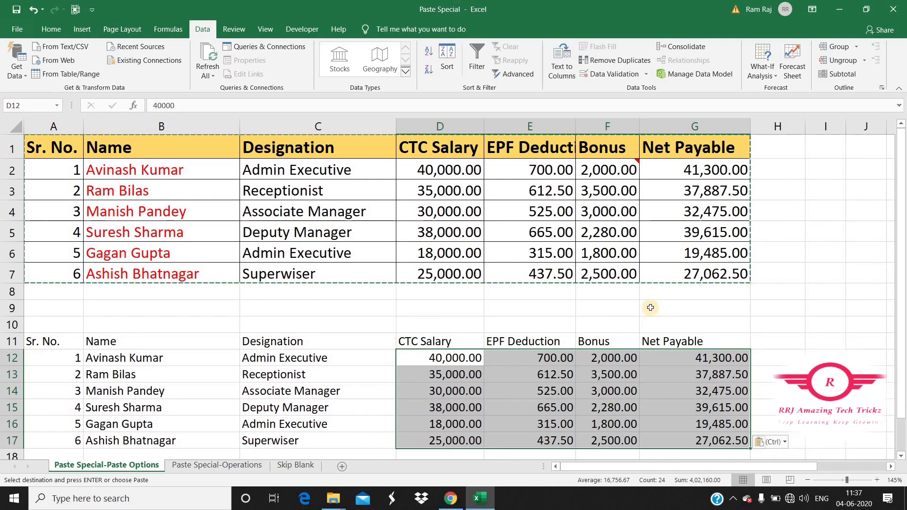
Step: Undo the values and number formats paste and end the copy mode
key("ctrl+z")
left_click(419, 324)
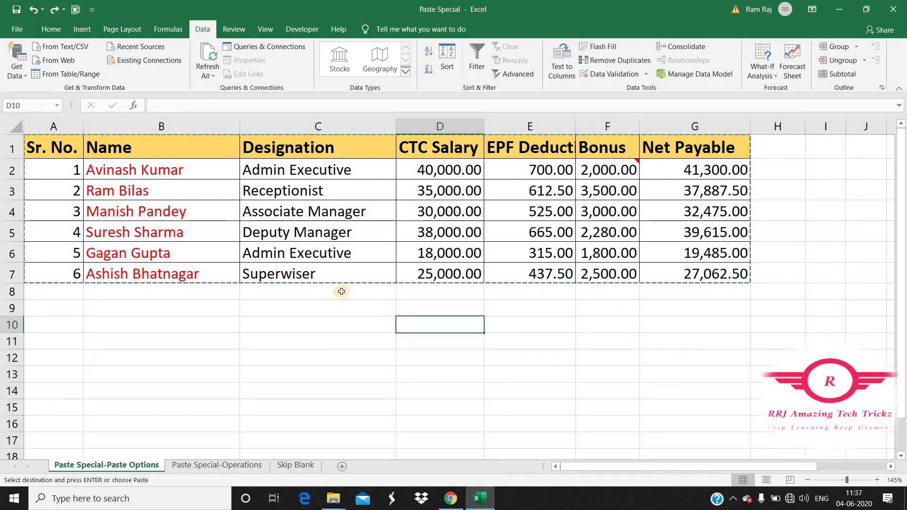
key("Escape")
Step: Copy the range B4:B6 and review the Paste Special options at B10, closing them without pasting and ending the copy mode
left_click_drag(176, 208, 165, 255)
key("ctrl+c")
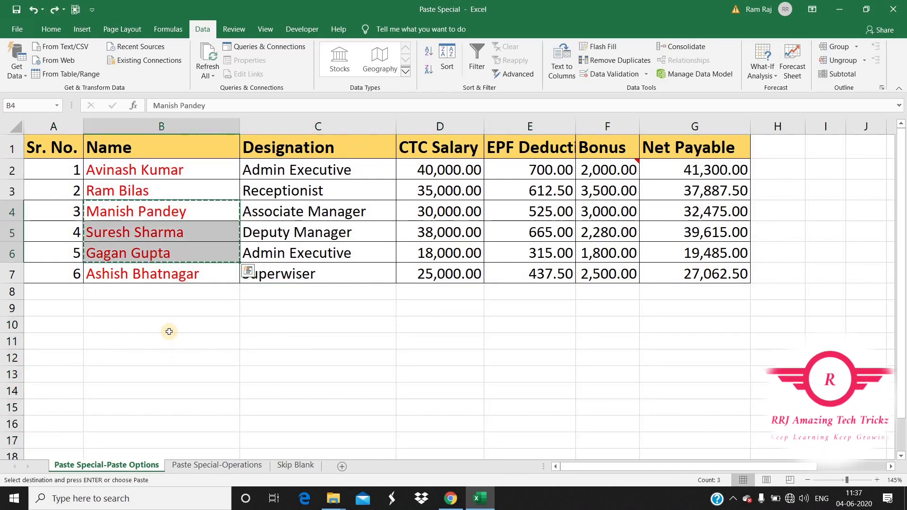
right_click(170, 328)
left_click(227, 133)
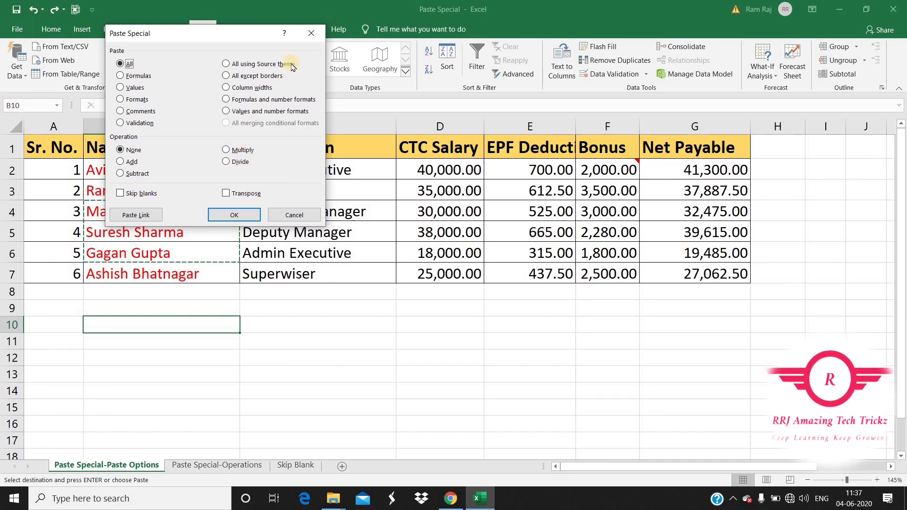
left_click(307, 35)
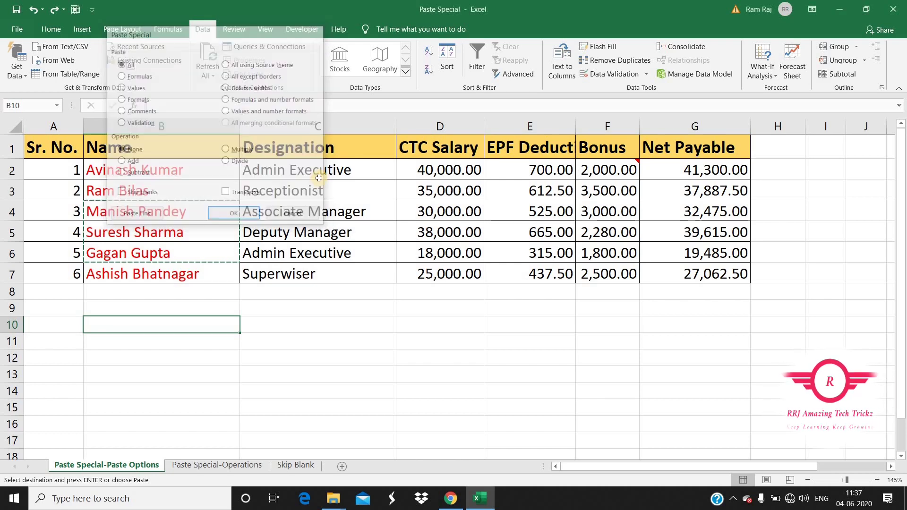
key("Escape")
left_click(293, 292)
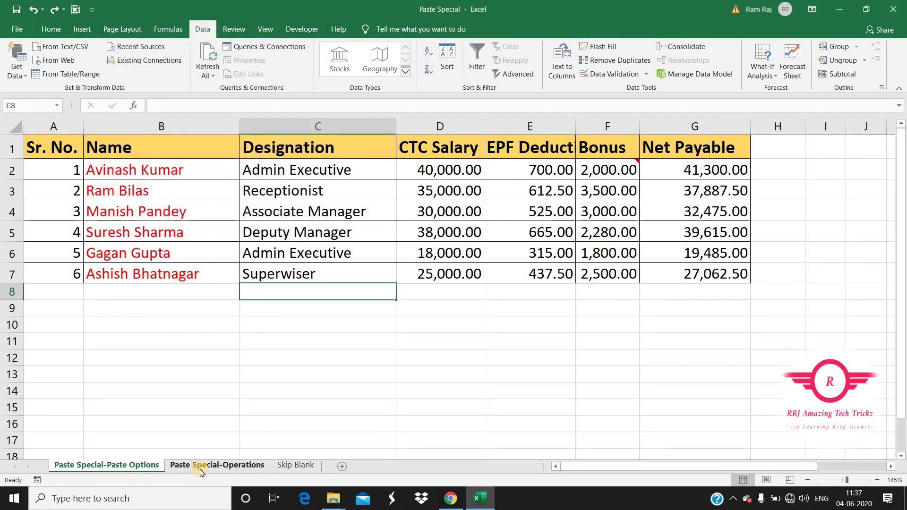
Step: Switch to the Paste Special-Operations sheet and examine the subject marks in C2:F5, picking out cells F2, F4 and E5
left_click(227, 468)
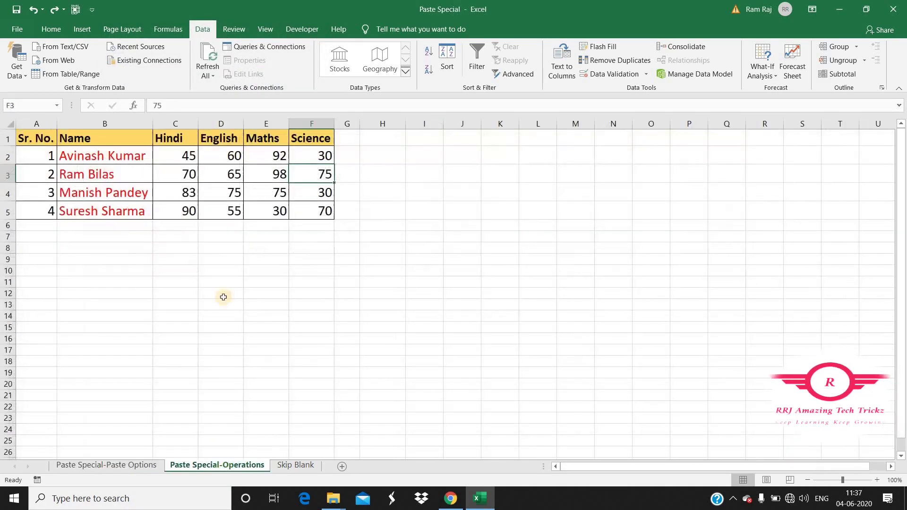
left_click(242, 250)
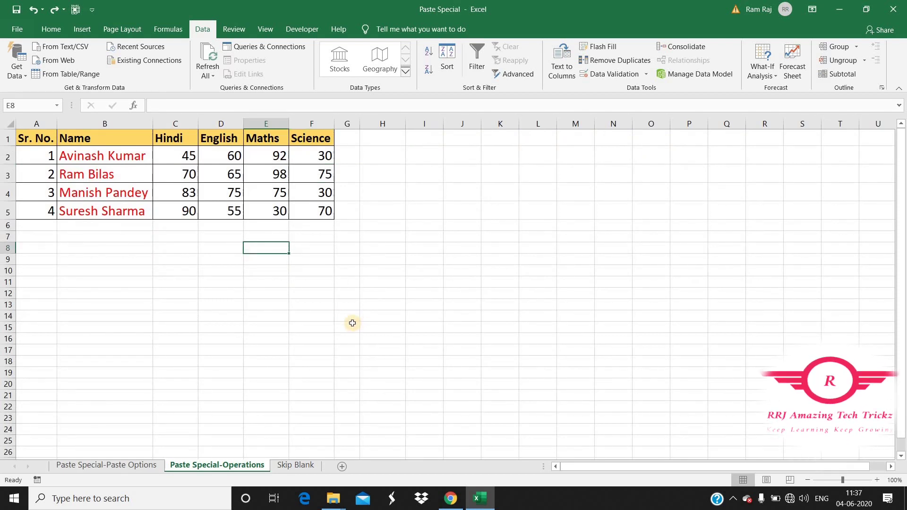
left_click_drag(178, 154, 311, 211)
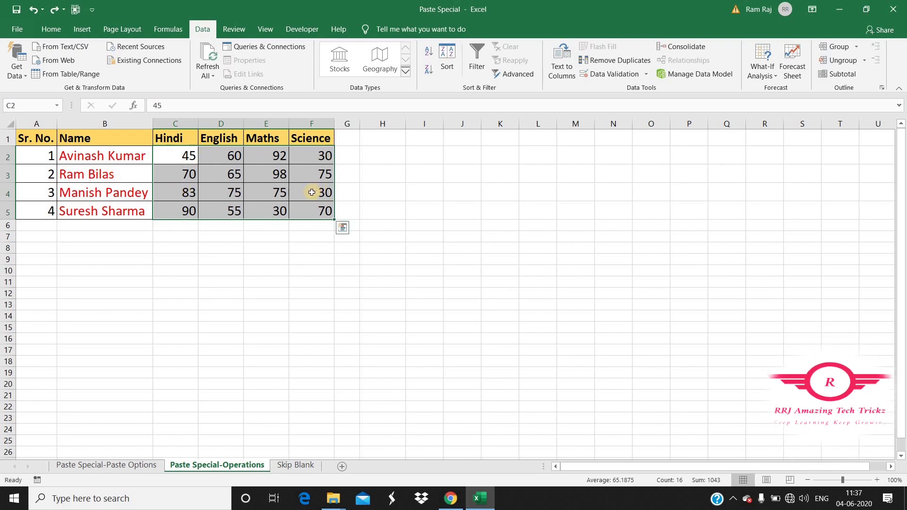
left_click(390, 196)
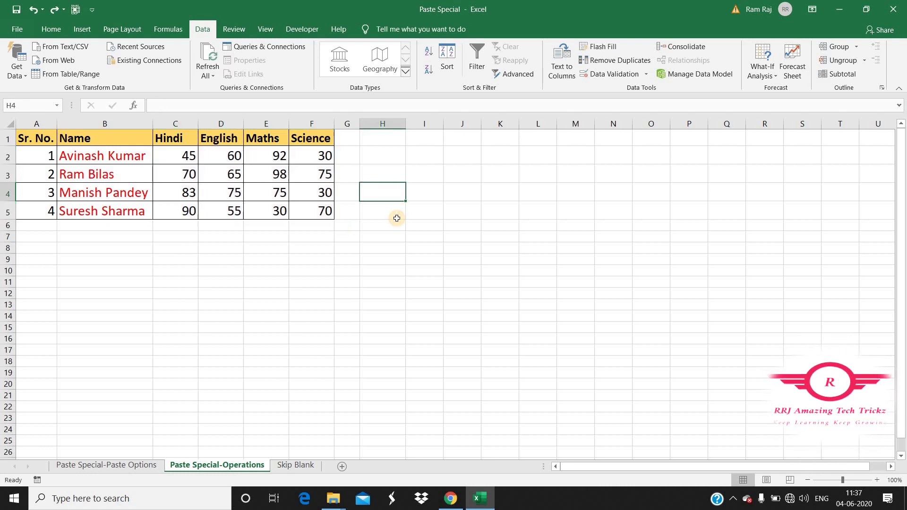
left_click(327, 158)
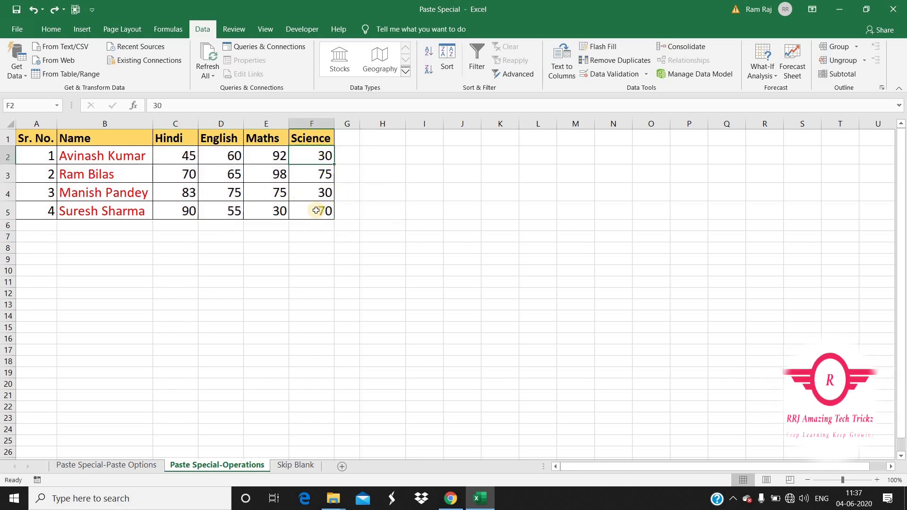
left_click(322, 198, "ctrl")
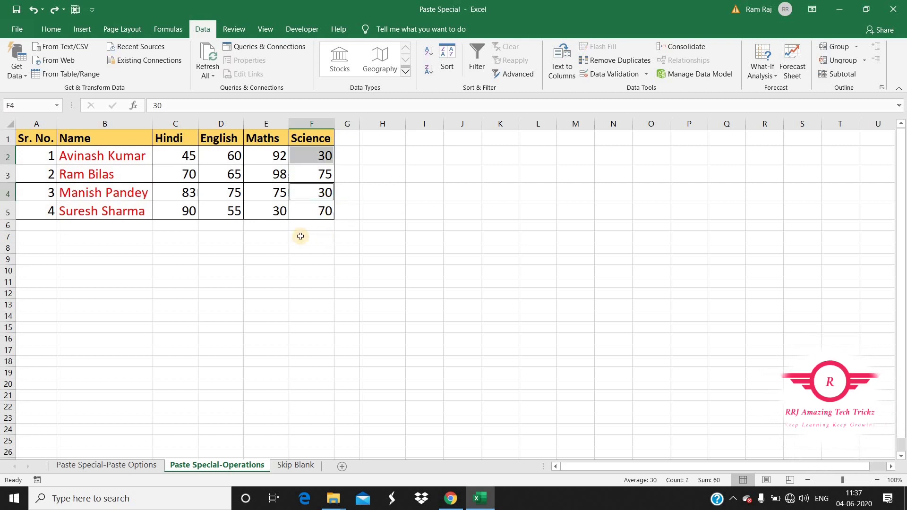
left_click(272, 212, "ctrl")
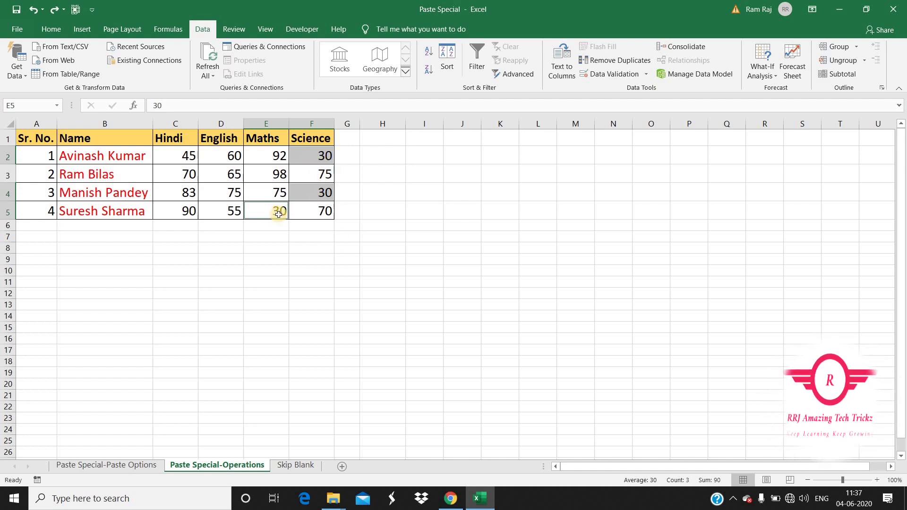
Step: Enter the value 5 in cell I4, beside the marks table
left_click(417, 199)
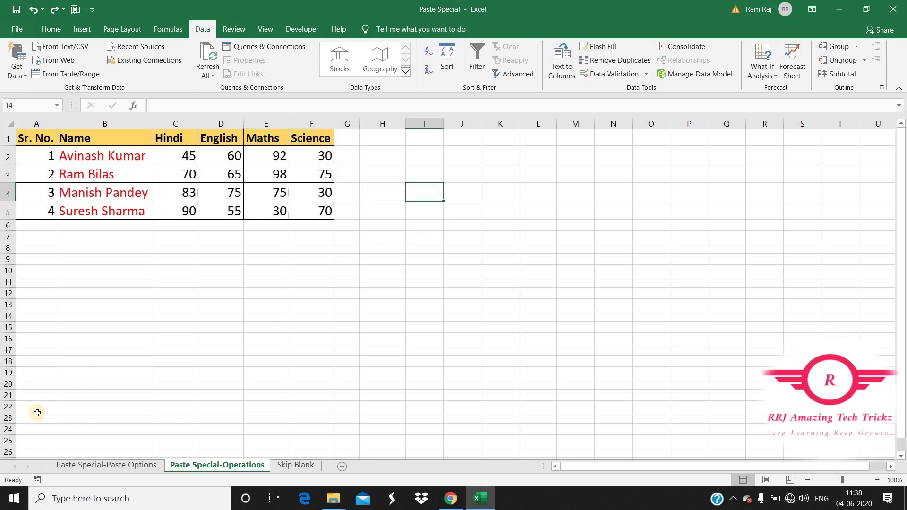
type("5")
key("Return")
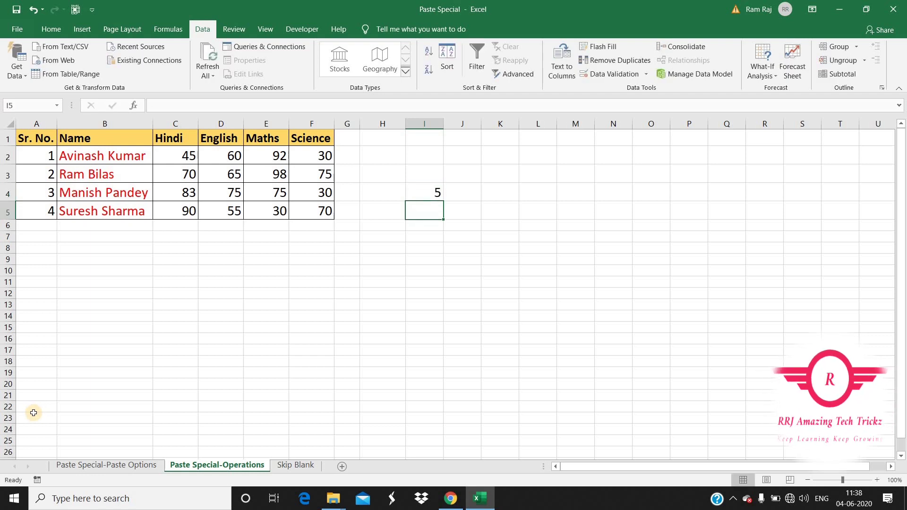
key("Up")
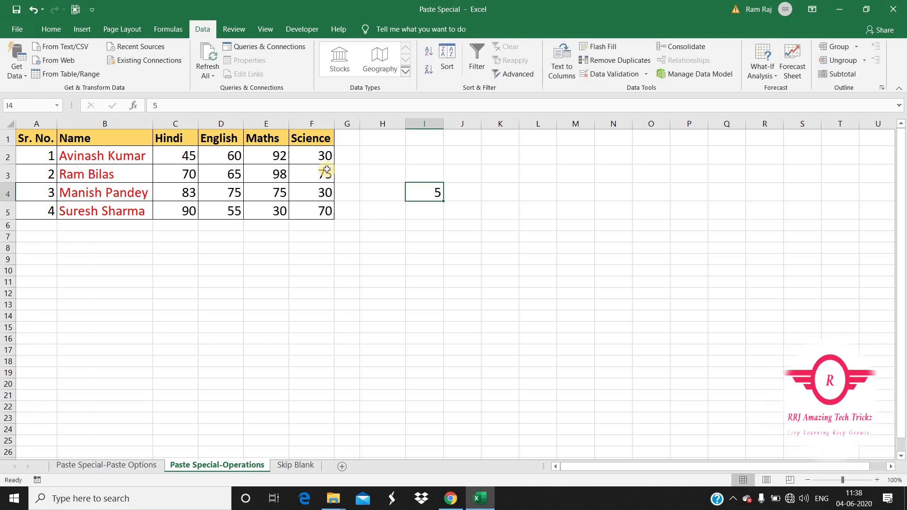
Step: Copy the 5 in I4 and add it to the marks in F2, F4 and E5 using Paste Special with the Add operation
left_click(321, 156)
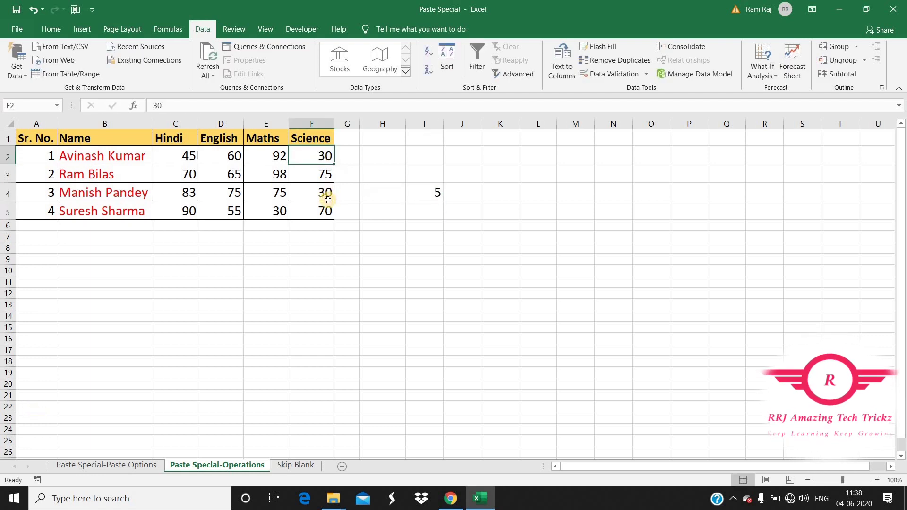
left_click(279, 211)
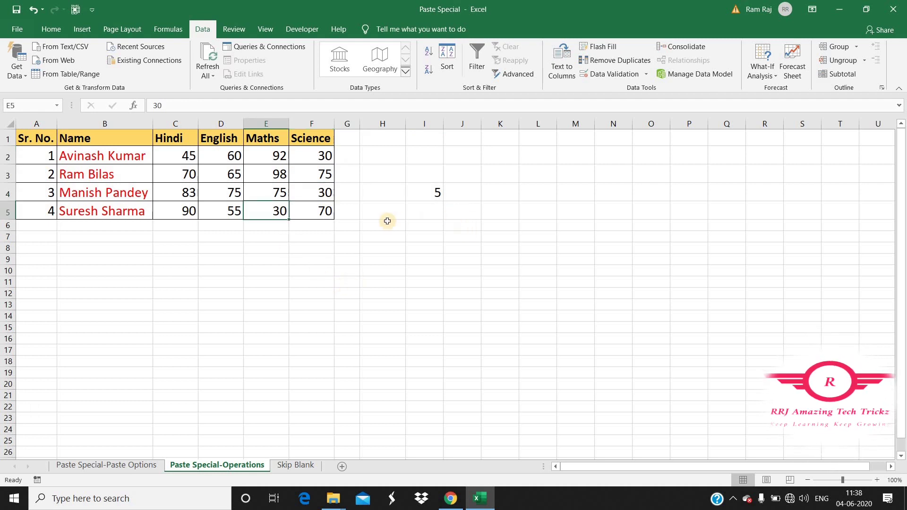
left_click(435, 193)
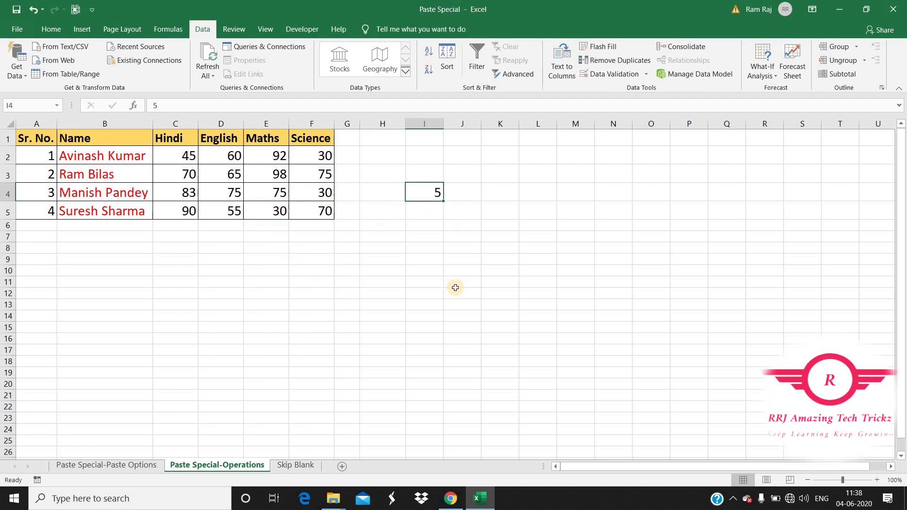
key("ctrl+c")
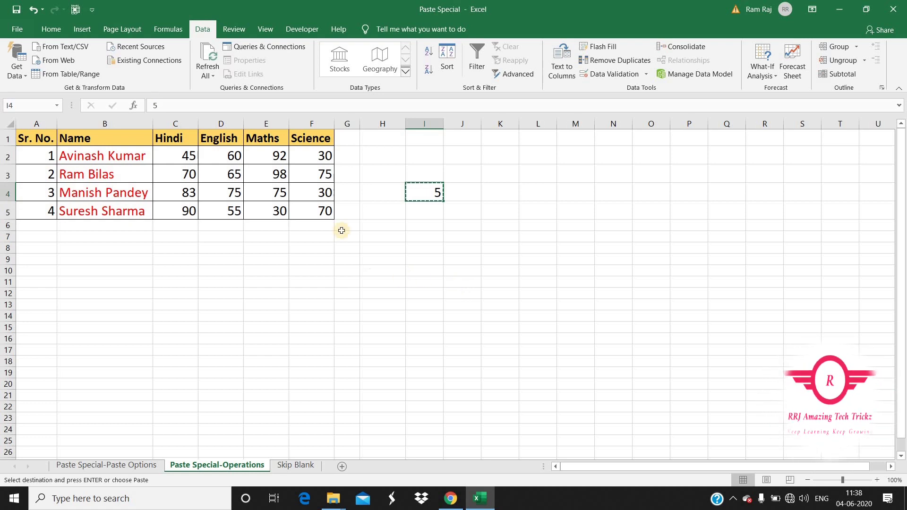
left_click(316, 156)
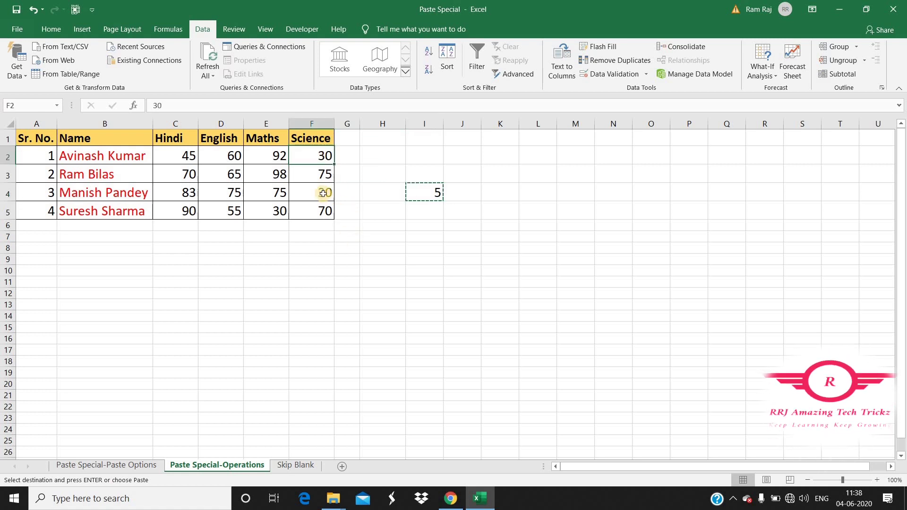
left_click(320, 193, "ctrl")
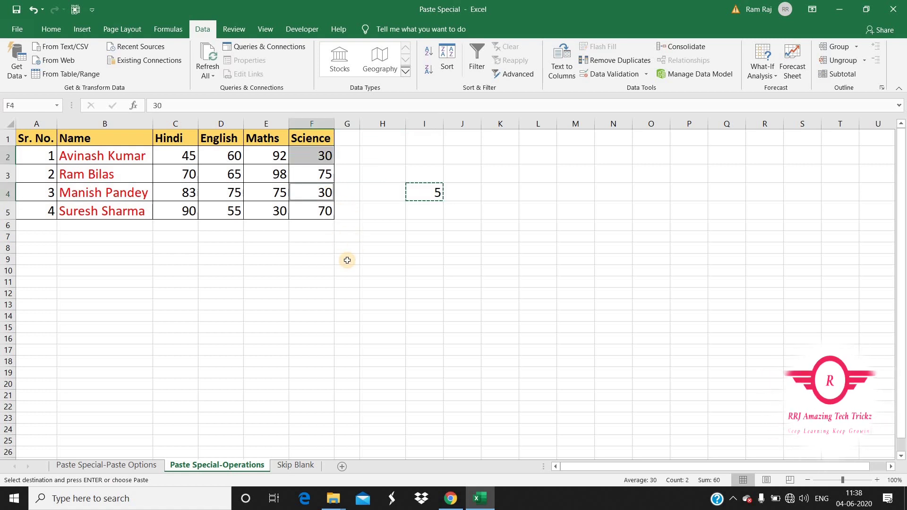
left_click(273, 212, "ctrl")
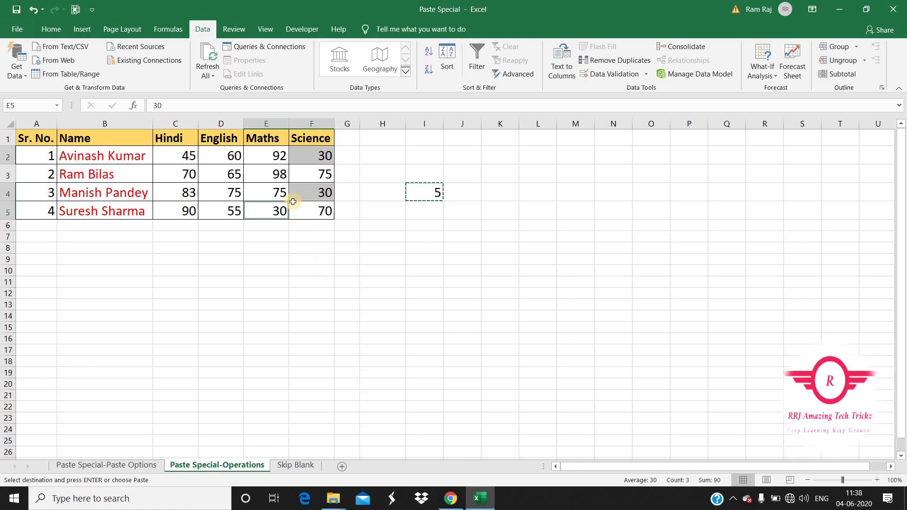
right_click(316, 158)
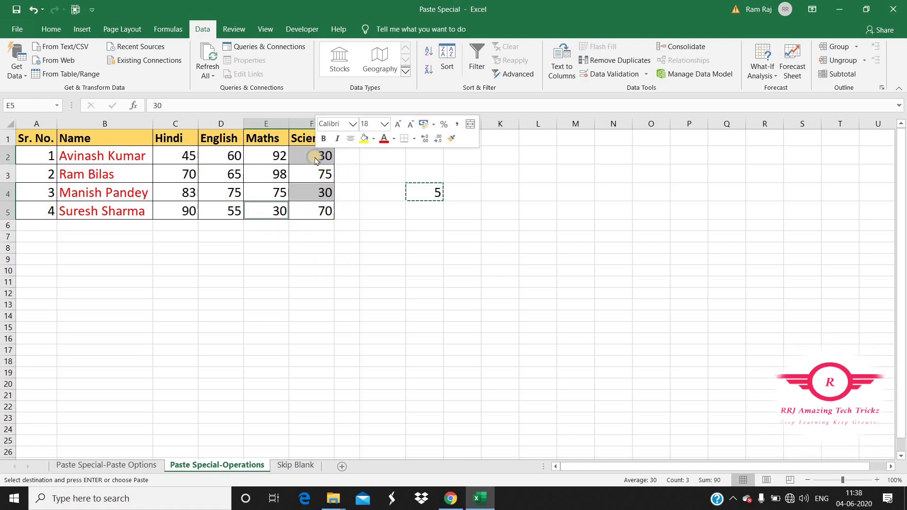
left_click(383, 229)
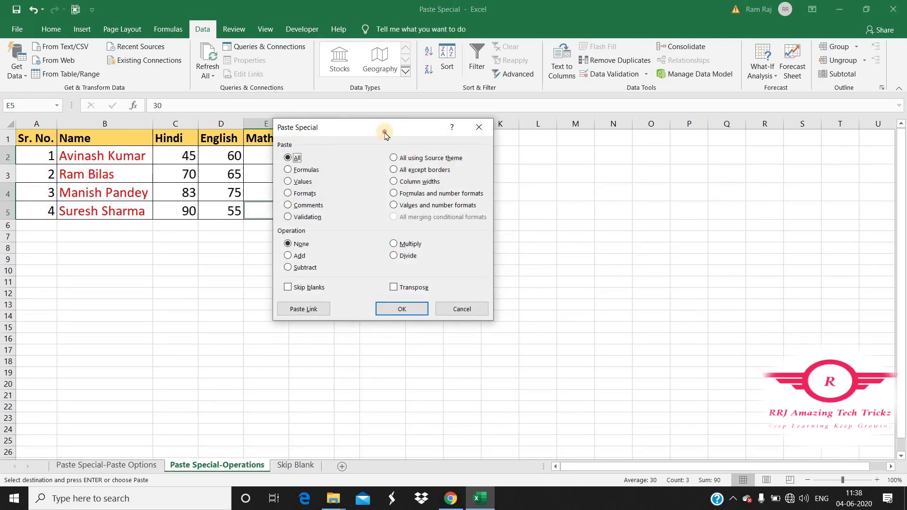
left_click_drag(387, 131, 616, 95)
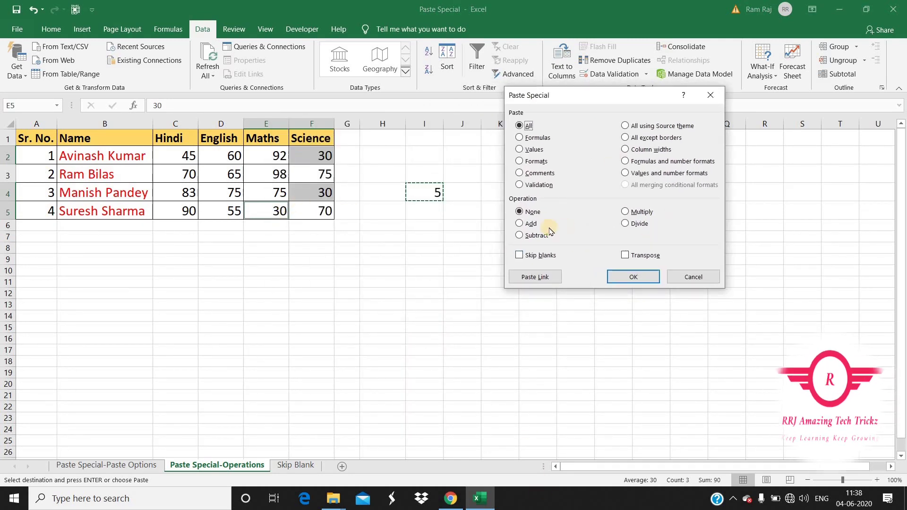
left_click(522, 225)
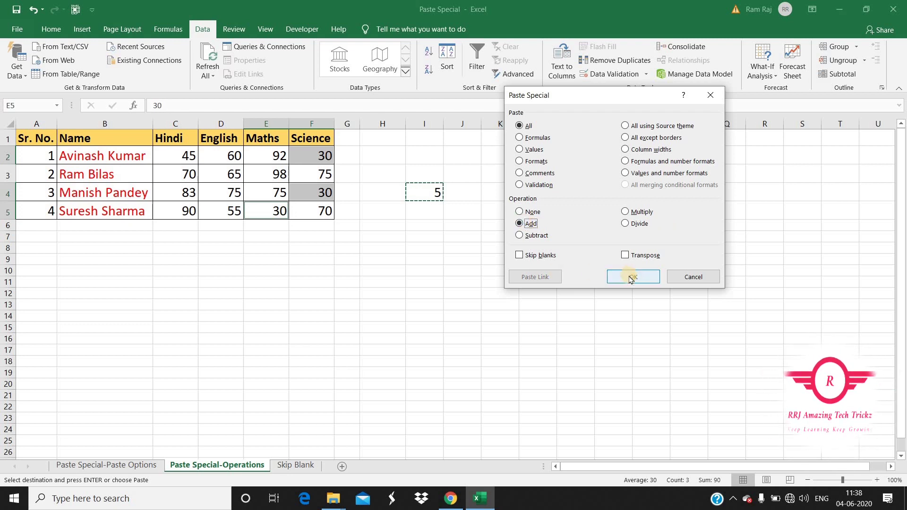
left_click(630, 279)
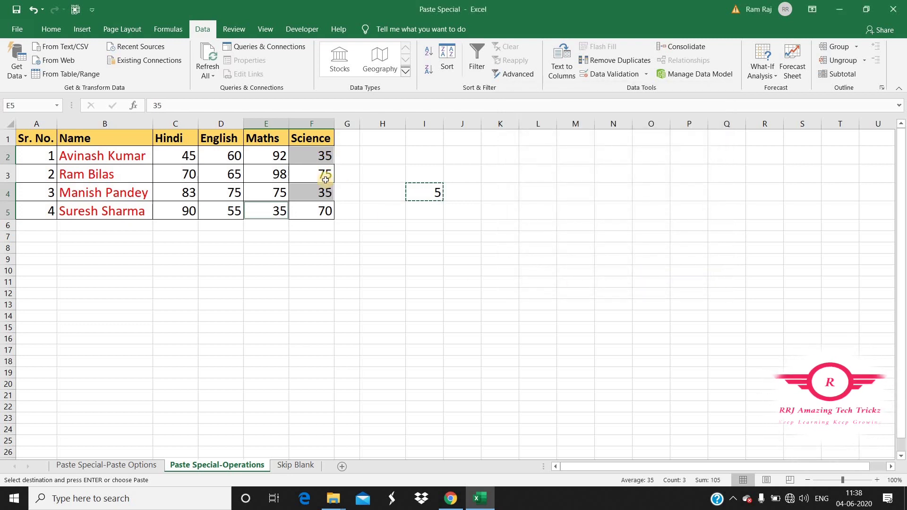
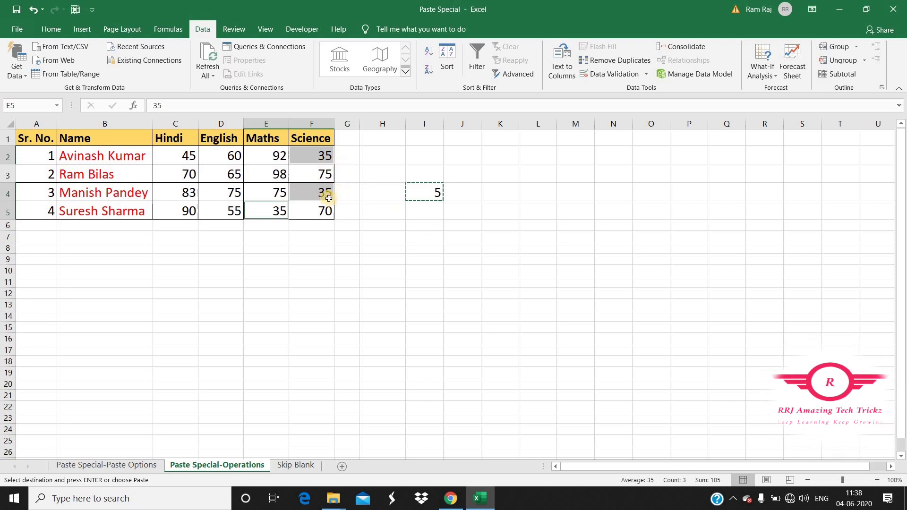
Step: Subtract the copied 5 from the marks in C2, D3, E4 and F5 using Paste Special's Subtract operation, and end the copy mode
left_click(178, 157)
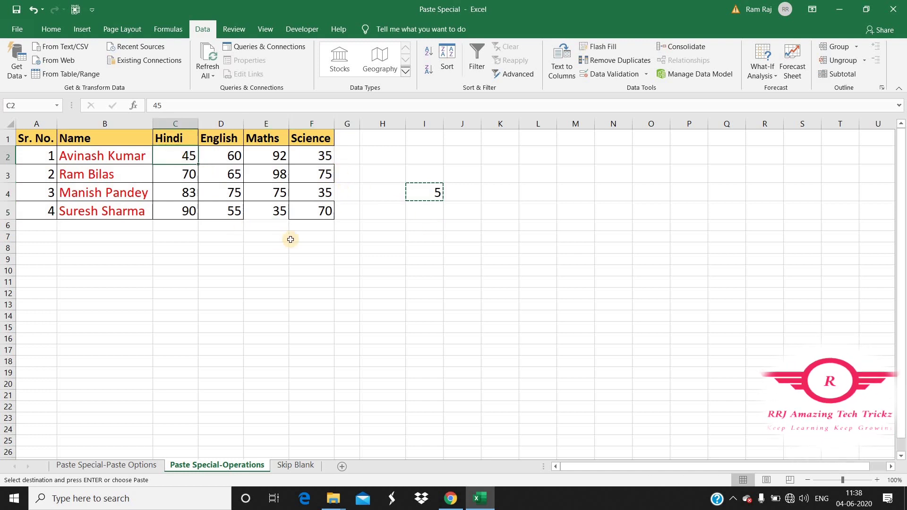
left_click(229, 176, "ctrl")
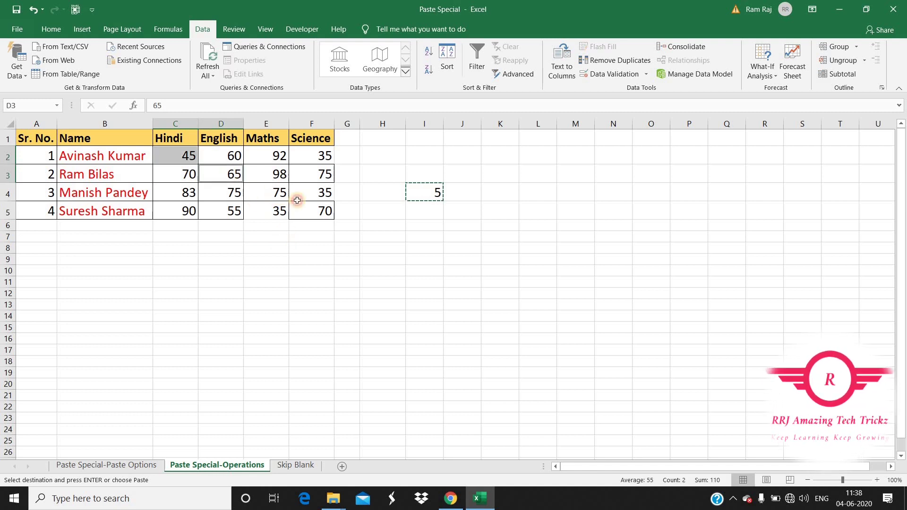
left_click(280, 194, "ctrl")
left_click(310, 211, "ctrl")
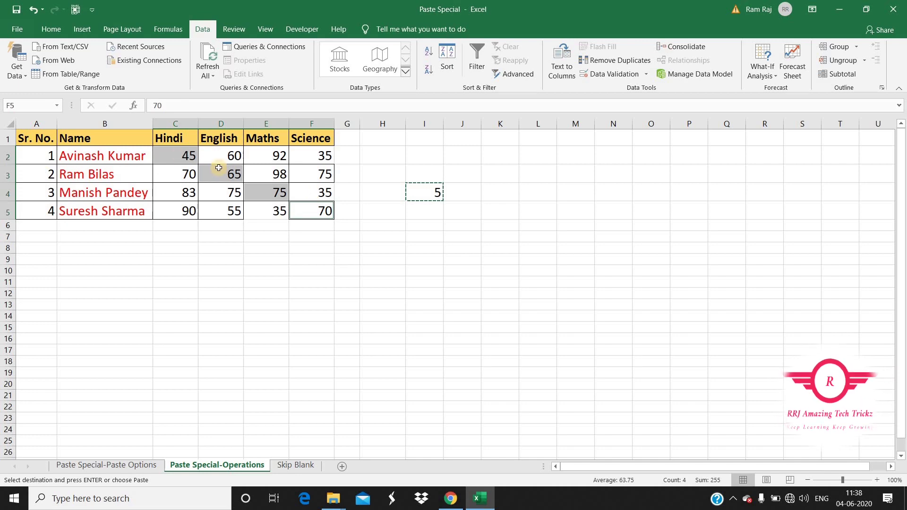
right_click(175, 159)
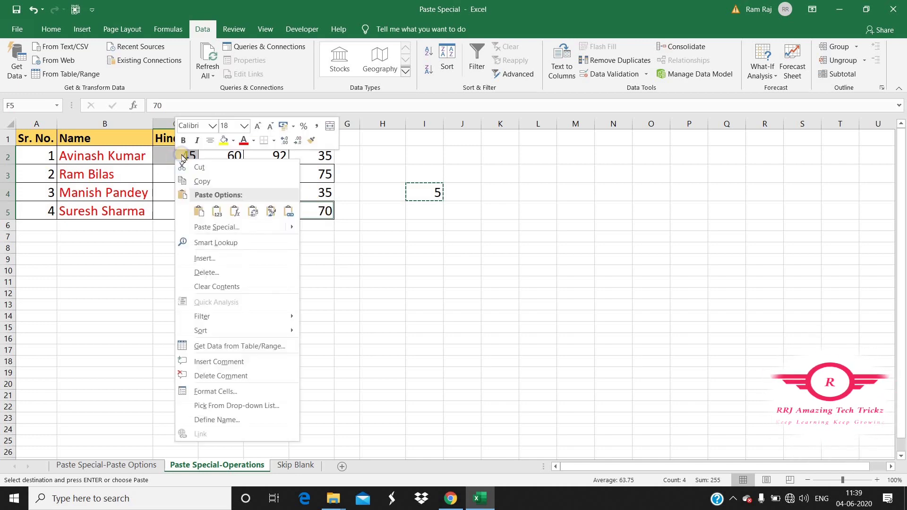
left_click(231, 227)
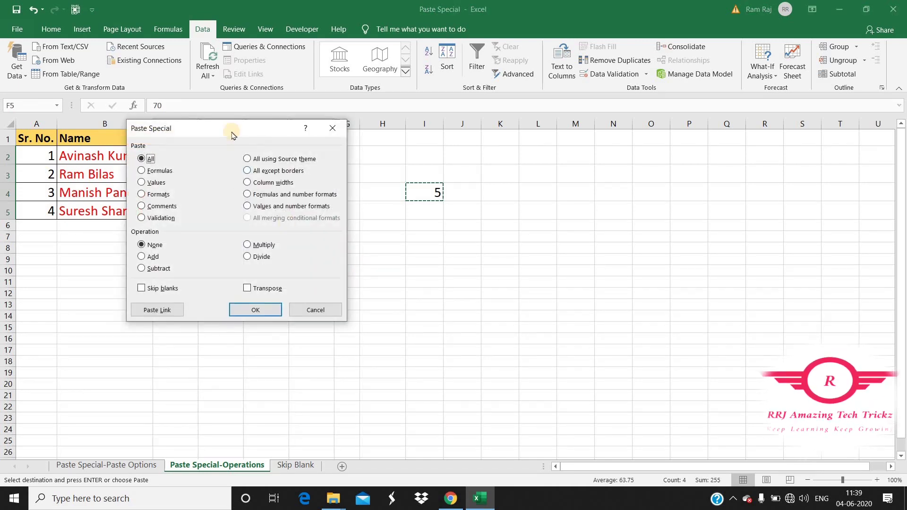
left_click_drag(217, 129, 611, 129)
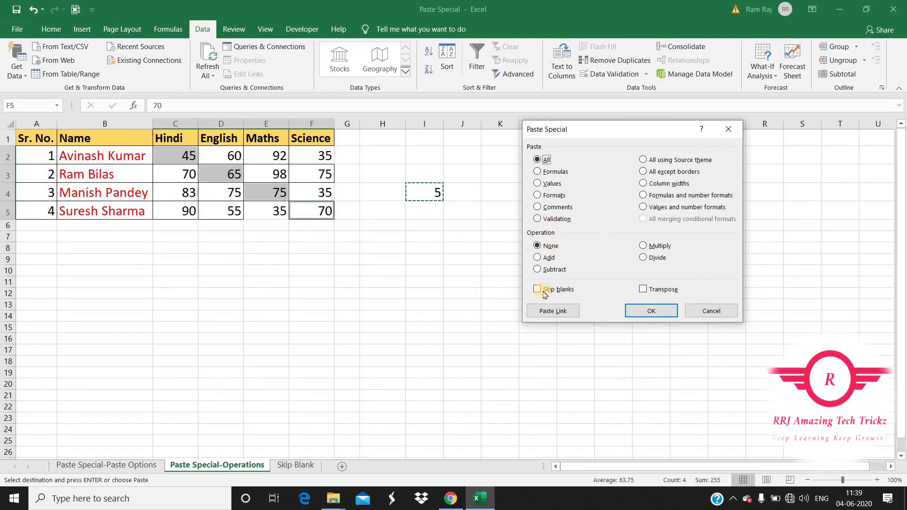
left_click(539, 270)
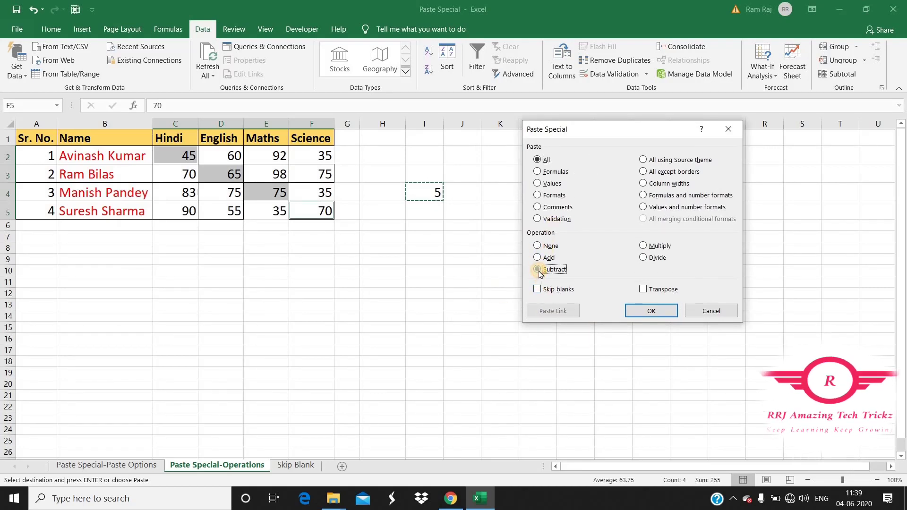
left_click(639, 309)
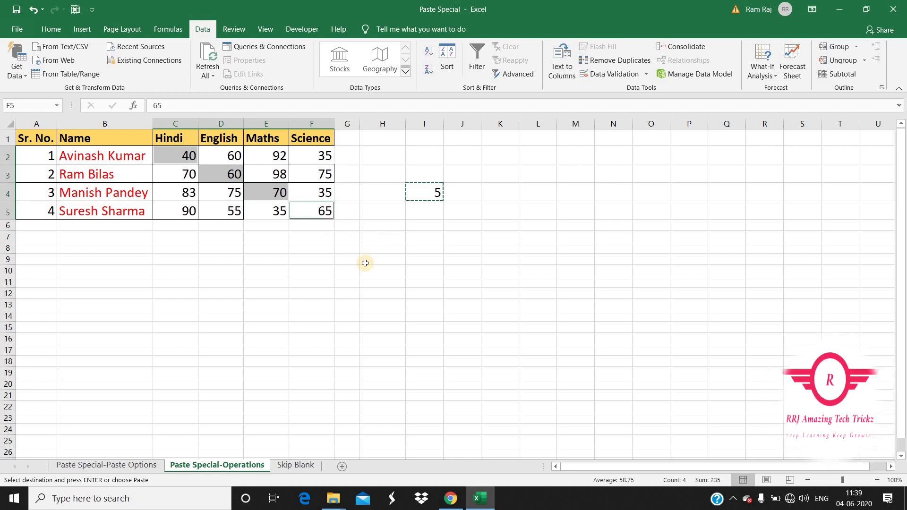
key("Escape")
left_click(392, 225)
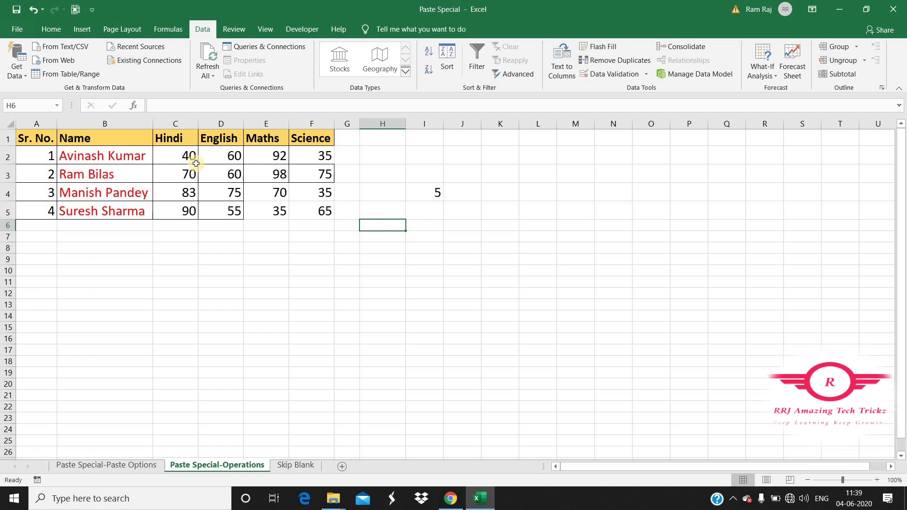
Step: Copy the 5 in I4 and multiply all marks in C2:F5 by it using Paste Special's Multiply operation, ending the copy mode
left_click_drag(186, 160, 307, 214)
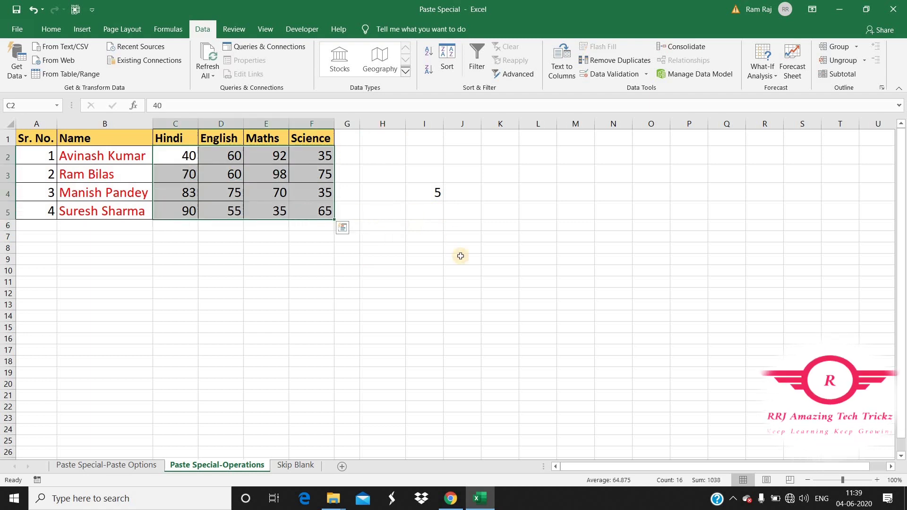
left_click(430, 193)
key("ctrl+c")
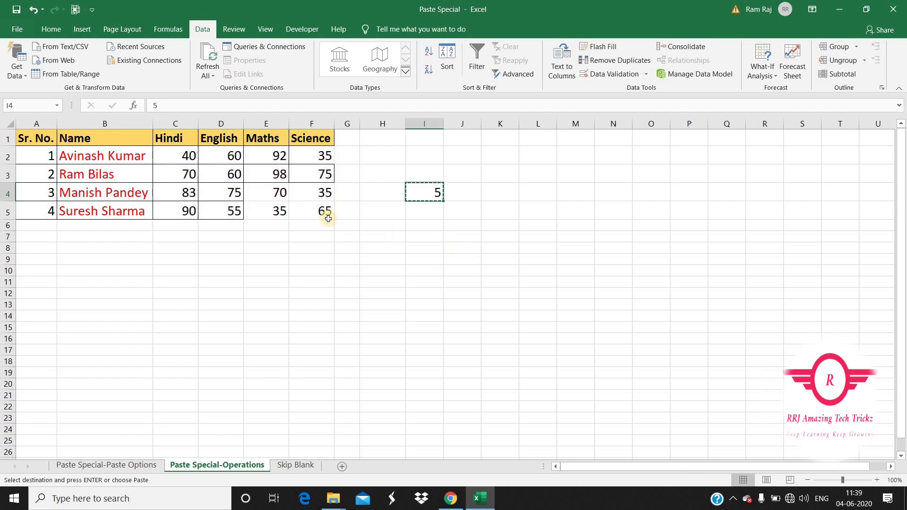
left_click_drag(181, 160, 321, 214)
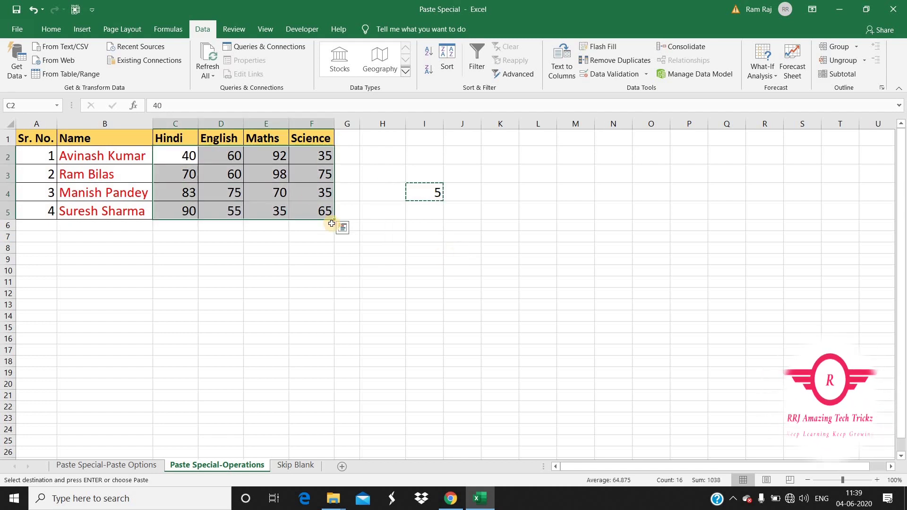
right_click(188, 158)
left_click(299, 224)
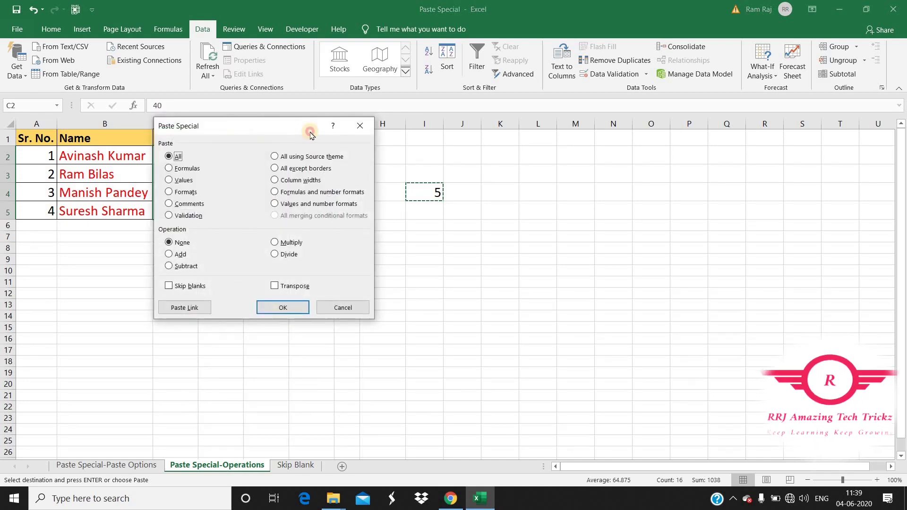
left_click_drag(311, 135, 618, 129)
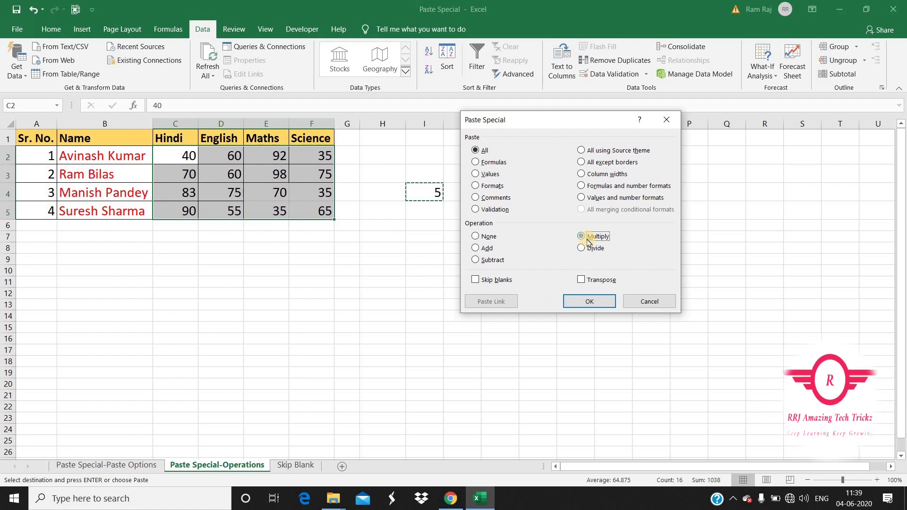
left_click(590, 300)
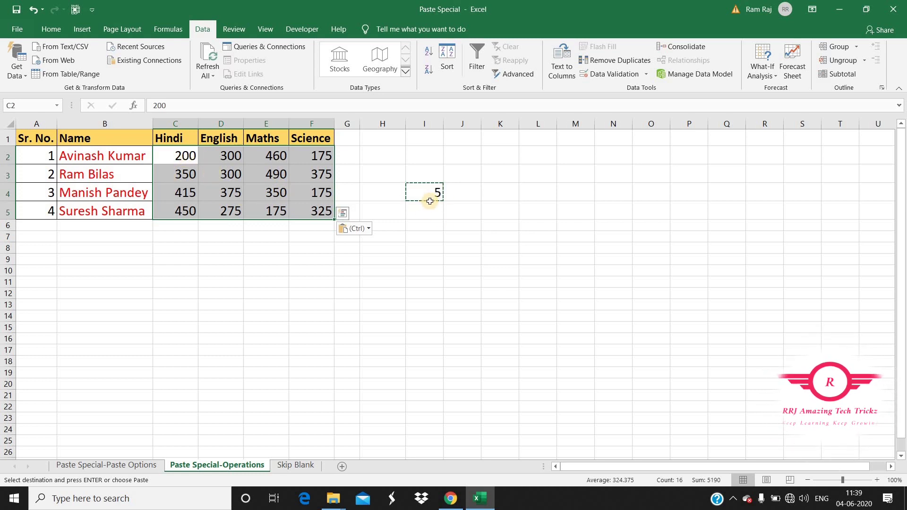
key("Escape")
left_click(444, 214)
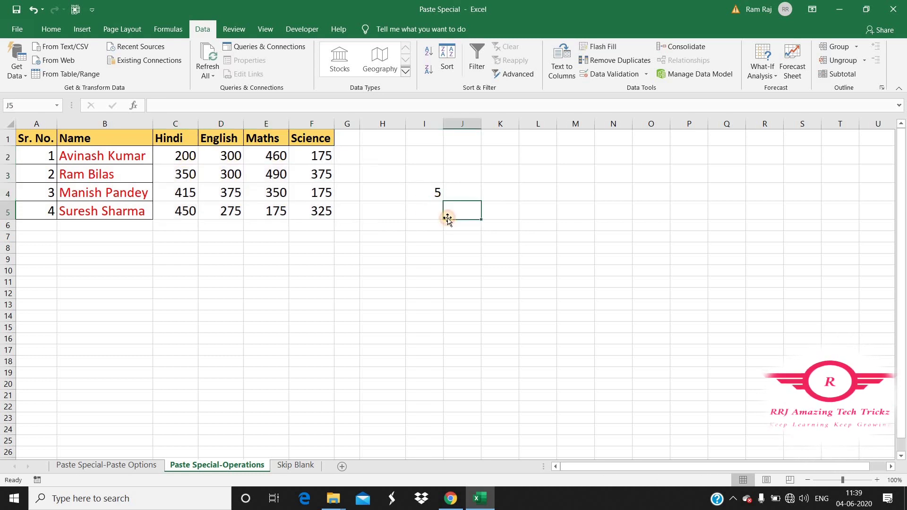
Step: Copy the 5 in I4 and divide all marks in C2:F5 by it using Paste Special with the Divide operation
left_click(439, 194)
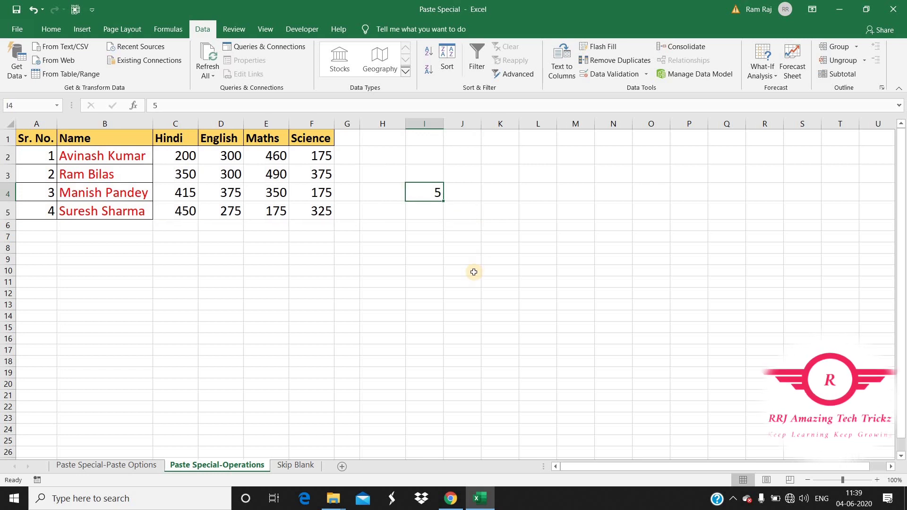
key("ctrl+c")
left_click_drag(184, 157, 307, 209)
right_click(218, 159)
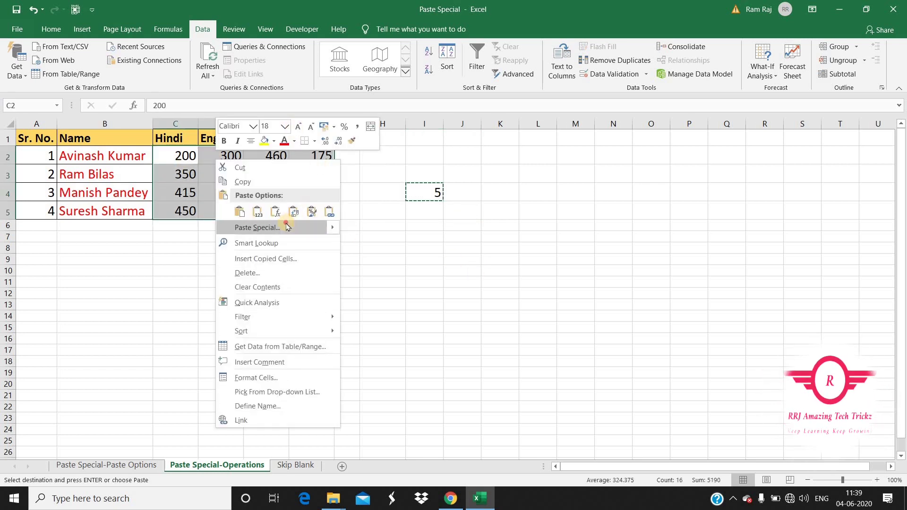
left_click(286, 227)
left_click_drag(346, 124, 785, 120)
left_click(775, 258)
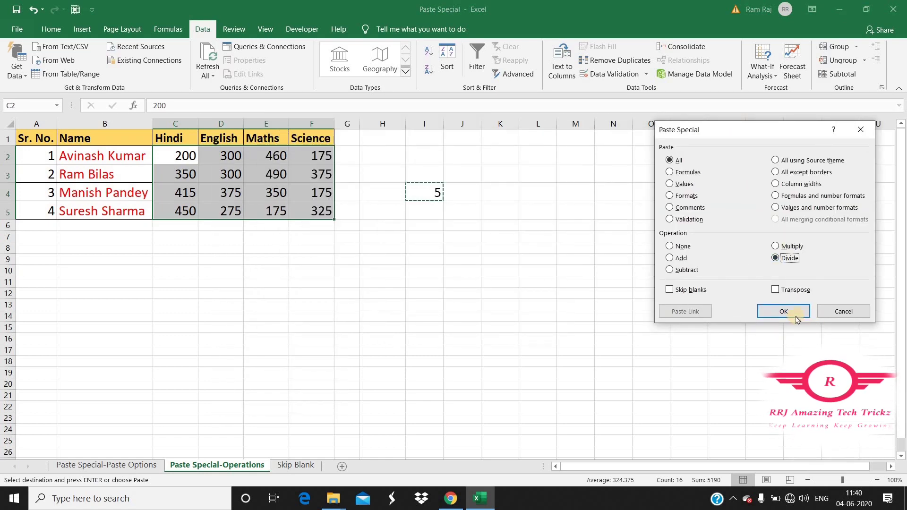
left_click(791, 311)
left_click(322, 300)
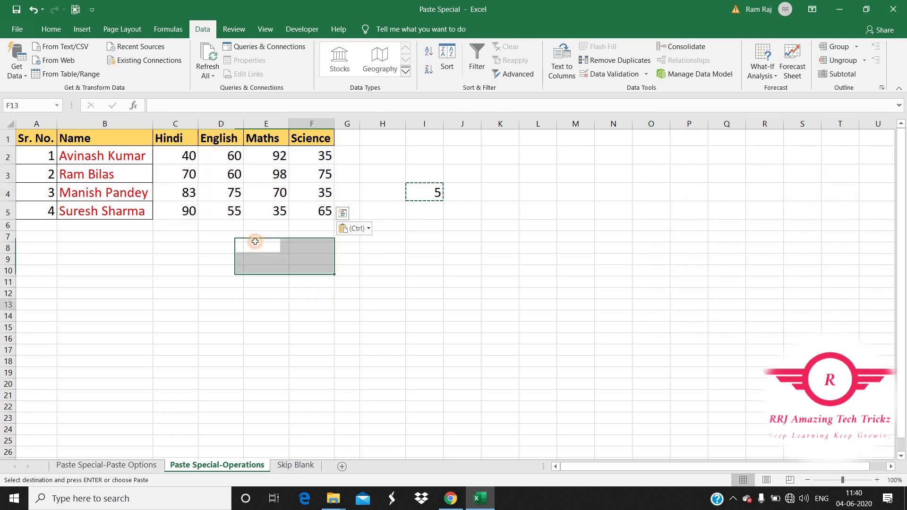
left_click_drag(182, 158, 330, 211)
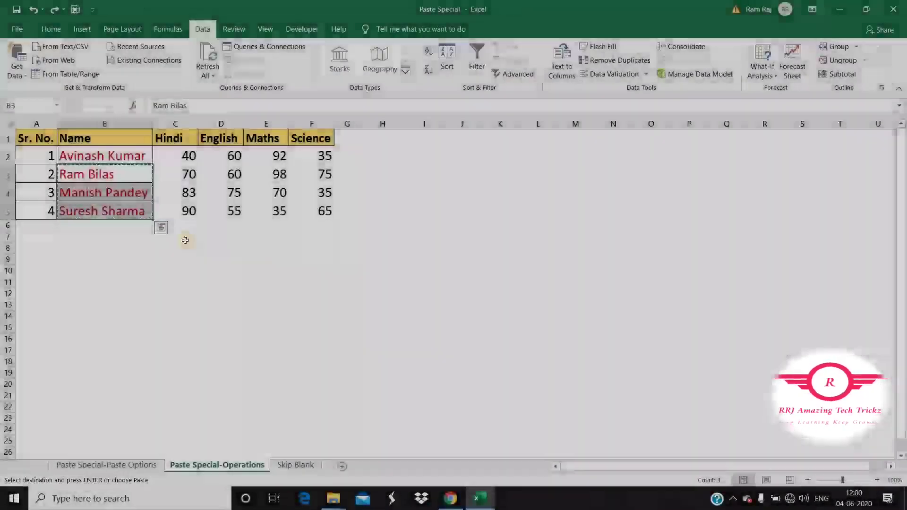
Step: Open Paste Special for cell C7 to review its Skip blanks and Transpose options, and close it without pasting
right_click(185, 236)
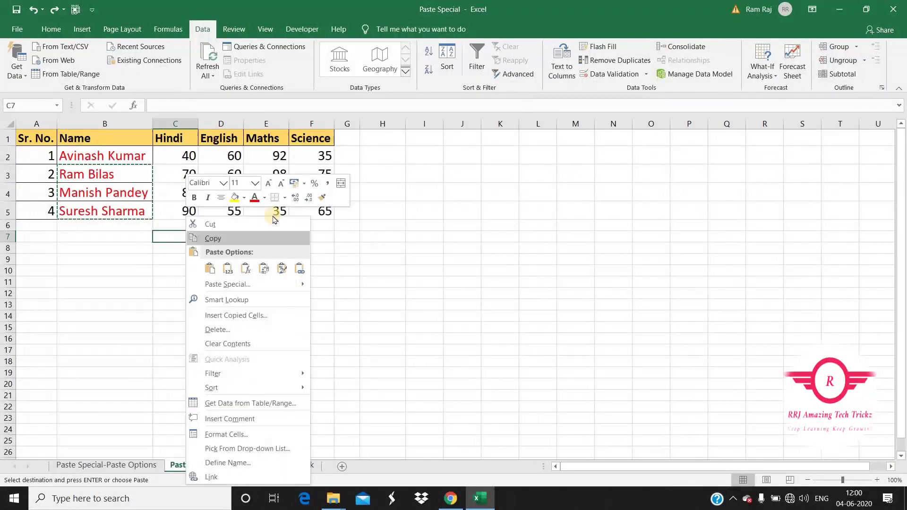
left_click(249, 286)
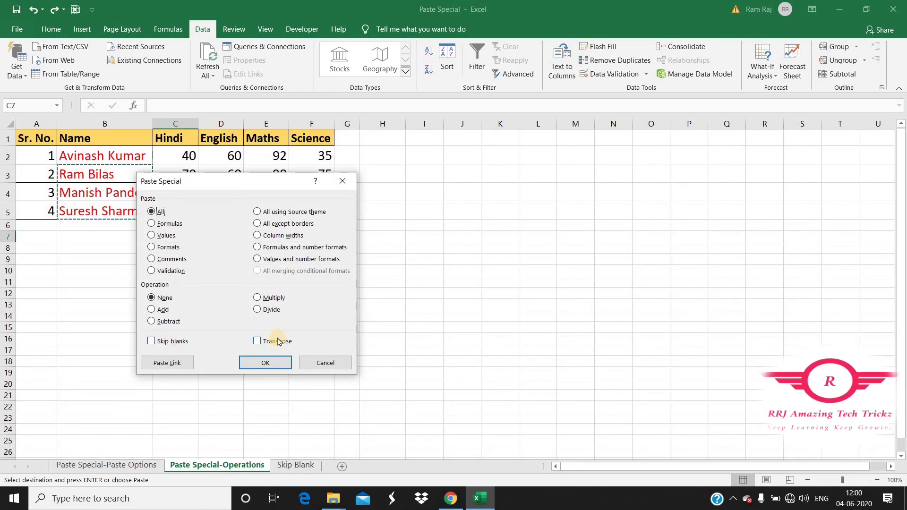
left_click(334, 365)
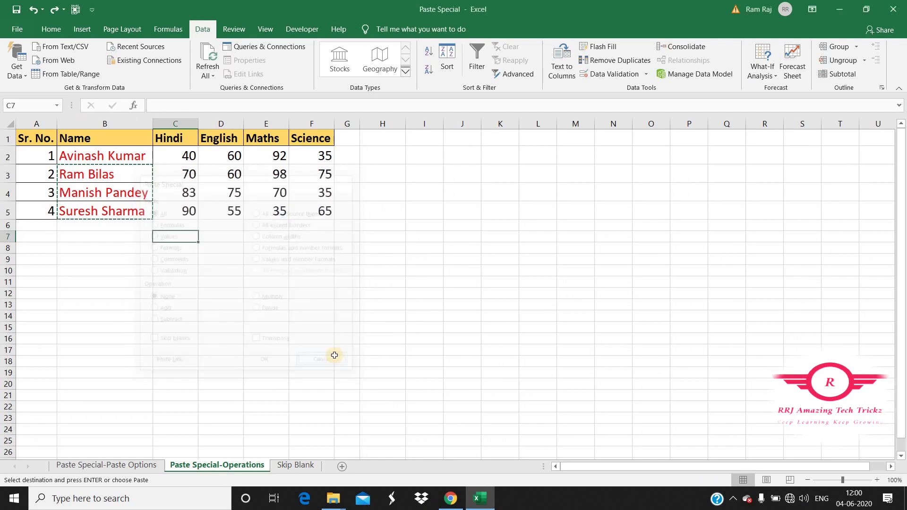
Step: Switch to the Skip Blank sheet, end the copy mode, and examine the Name, Mobile No. and Landline No. columns
left_click(294, 465)
left_click(234, 346)
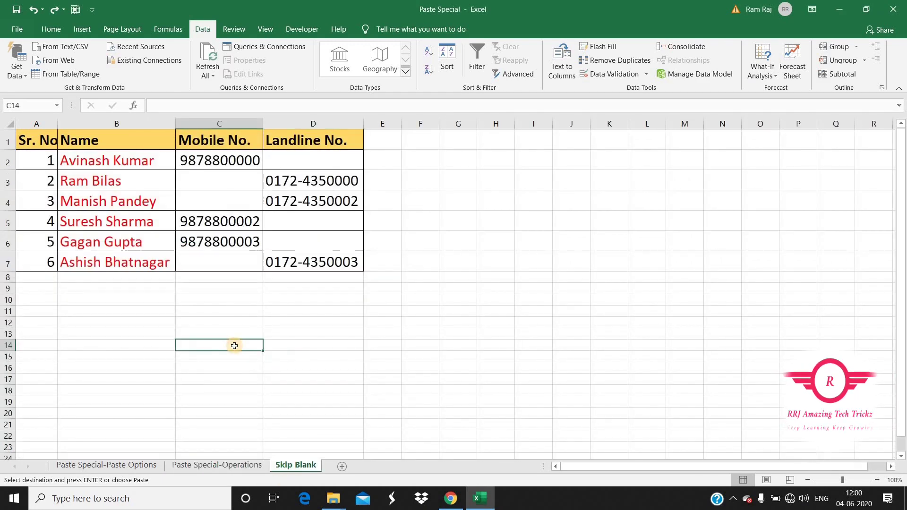
key("Escape")
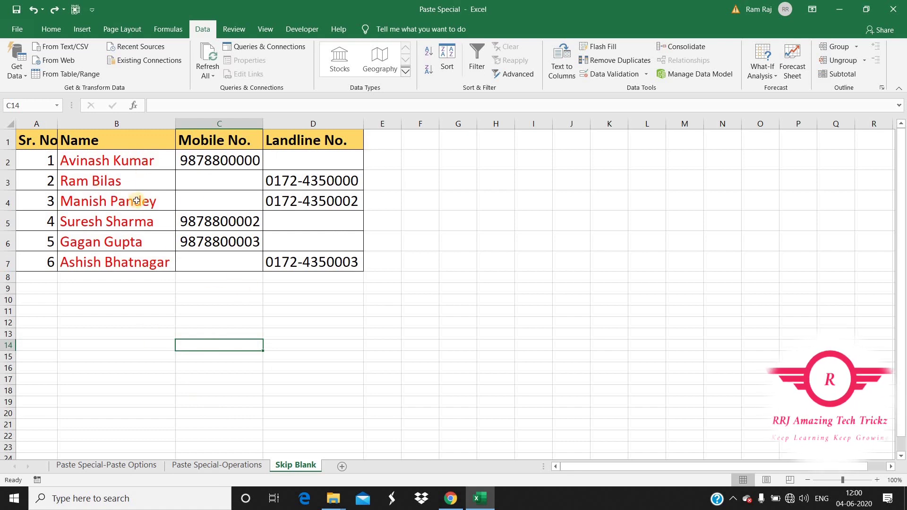
left_click_drag(113, 160, 156, 262)
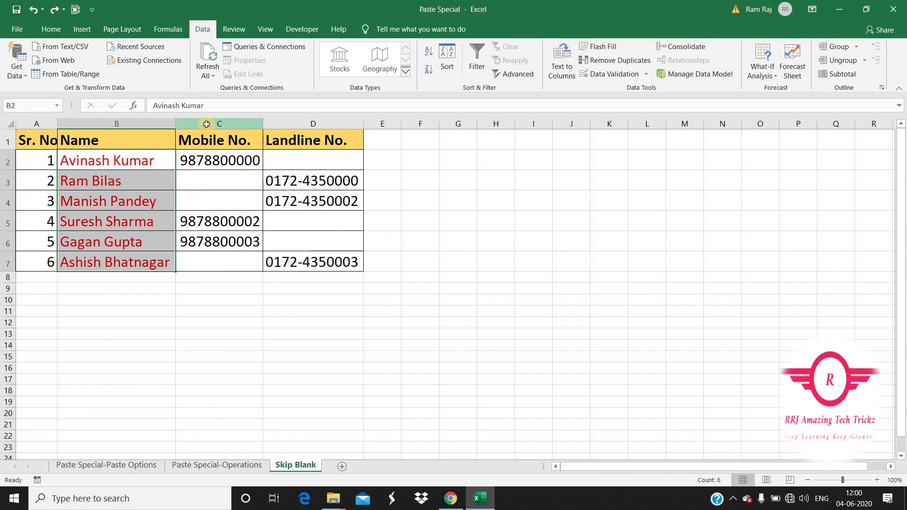
left_click(207, 124)
left_click(311, 123)
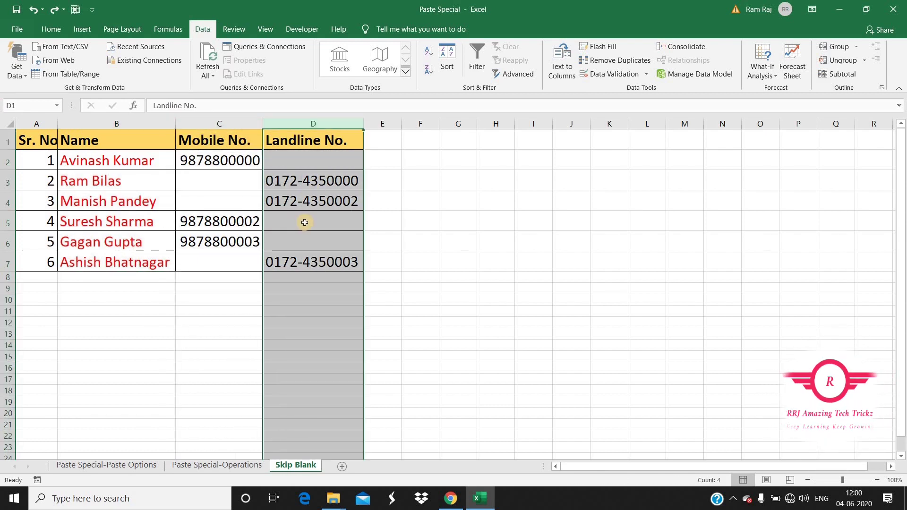
left_click(240, 193)
left_click(200, 166)
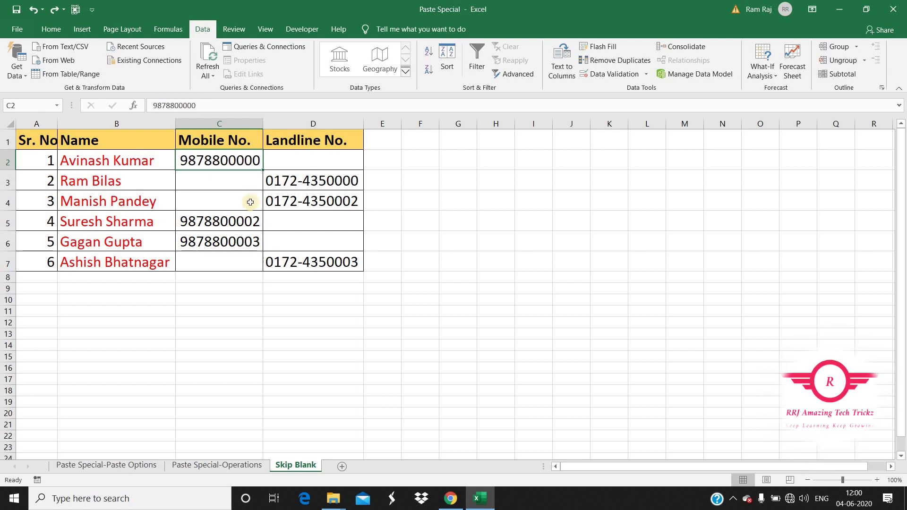
left_click(236, 199)
Step: Copy the mobile numbers in C2 and C5:C6 into the adjacent empty cells of the Landline No. column
left_click(218, 164)
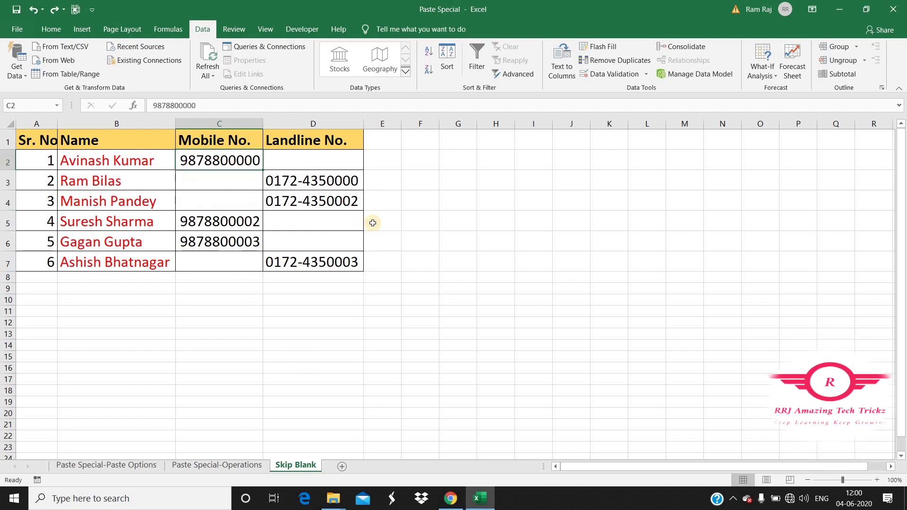
key("ctrl+c")
key("Right")
key("ctrl+v")
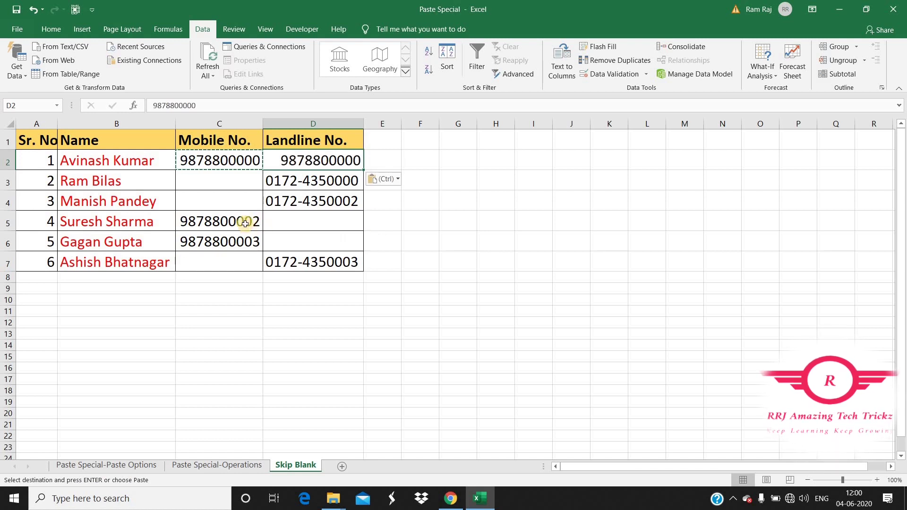
left_click_drag(247, 220, 259, 242)
key("ctrl+c")
key("Right")
key("ctrl+v")
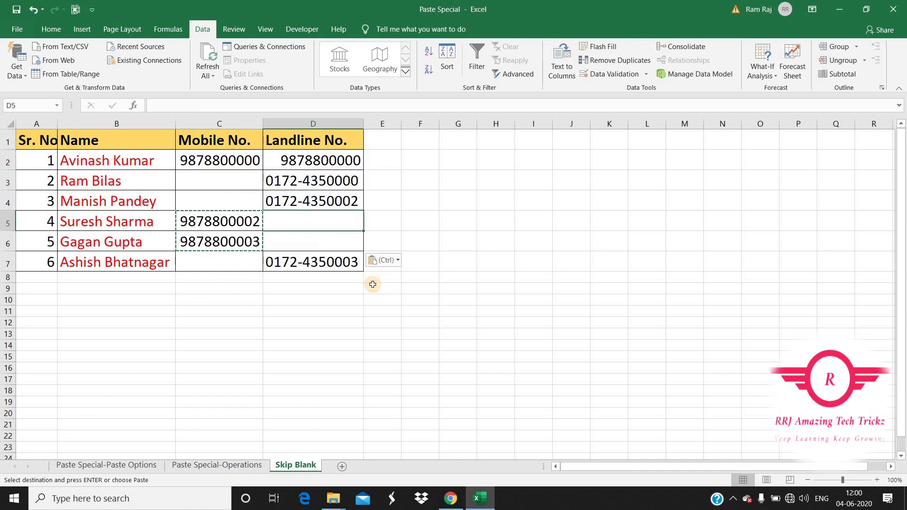
Step: Undo both pastes in the Landline No. column and end the copy mode
left_click(334, 325)
key("ctrl+z")
key("ctrl+z")
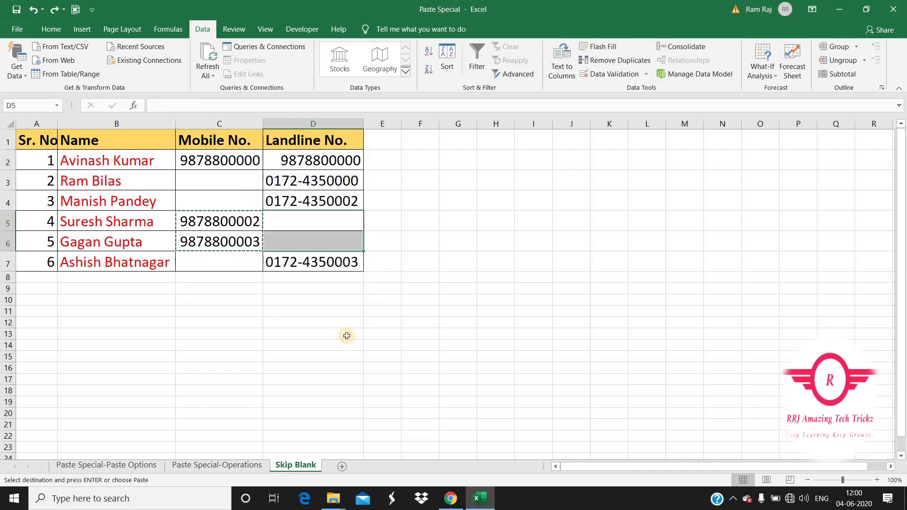
key("Escape")
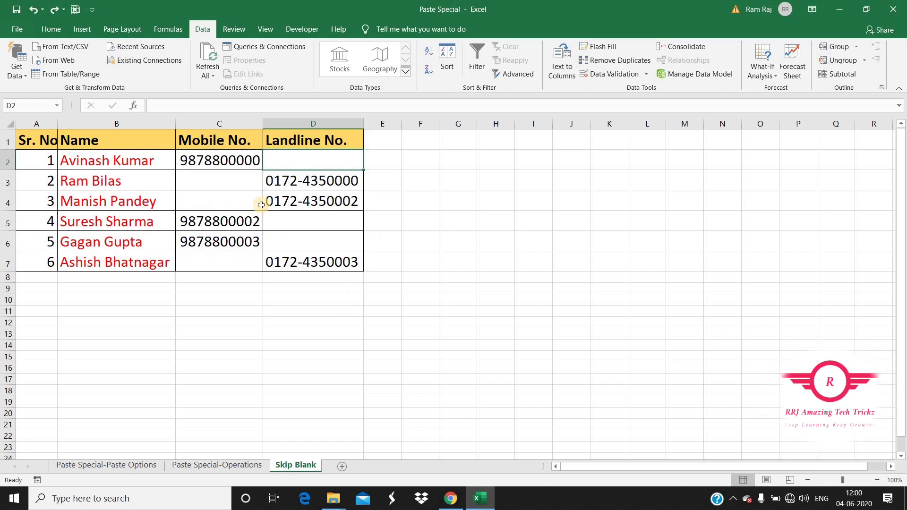
Step: Copy C2:C7 and paste it onto D2 using Paste Special with Skip blanks, checking the landline entries in D3, D4 and D7
left_click_drag(237, 161, 247, 414)
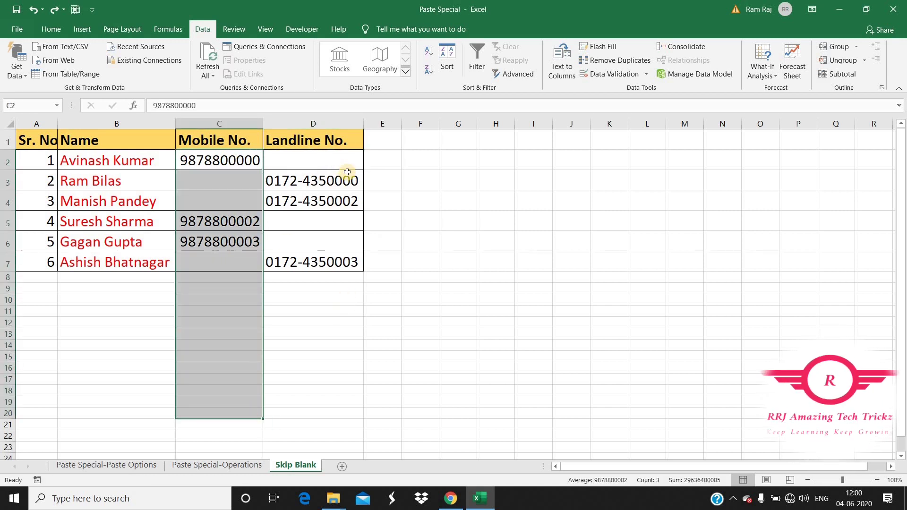
left_click_drag(239, 160, 243, 261)
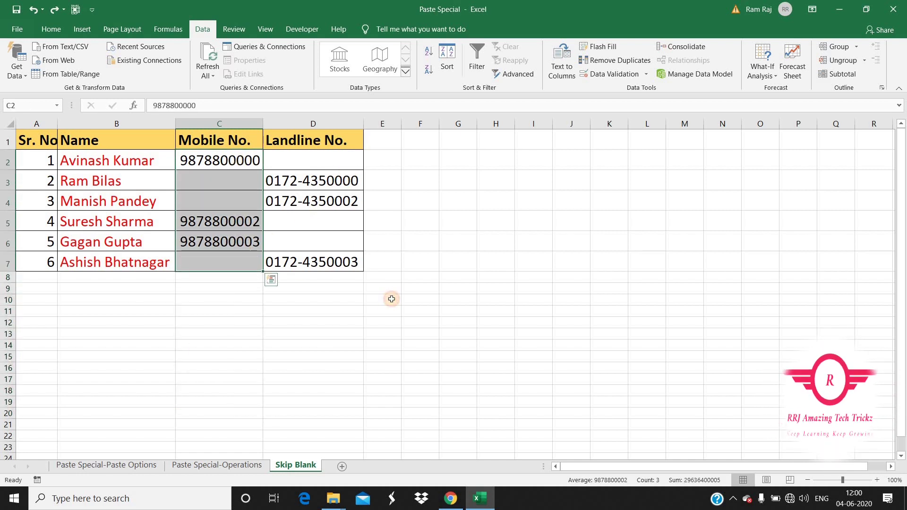
key("ctrl+c")
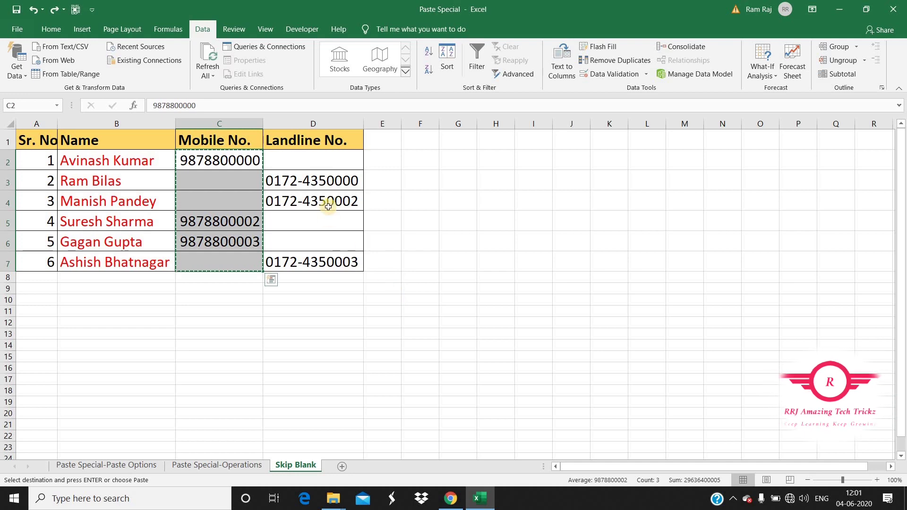
right_click(290, 164)
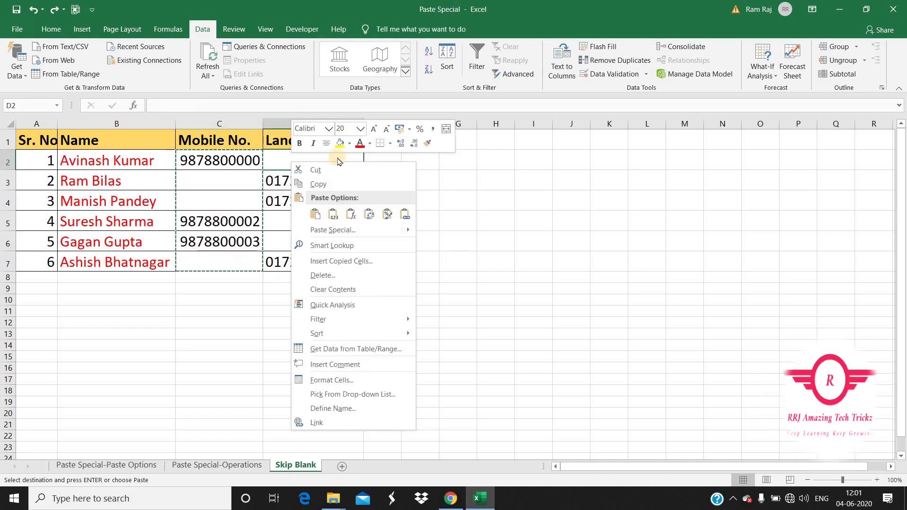
left_click(350, 231)
left_click_drag(344, 140, 488, 133)
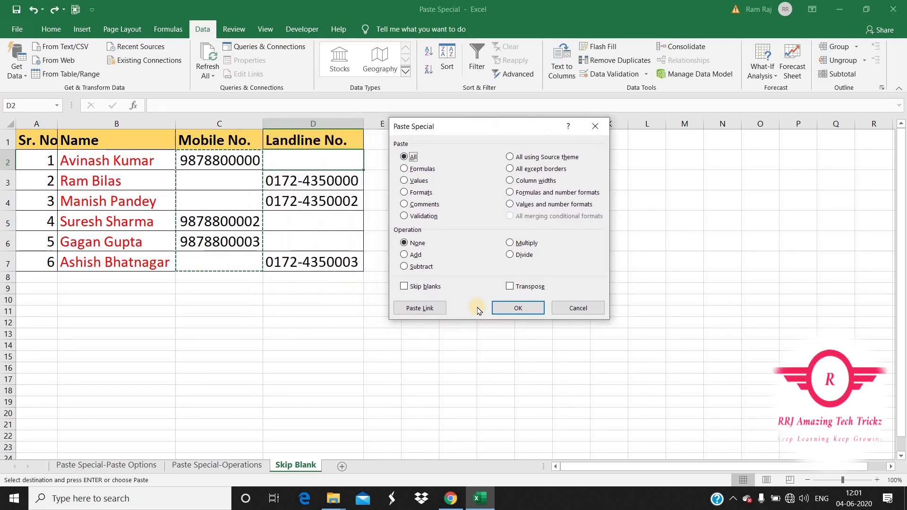
left_click(405, 287)
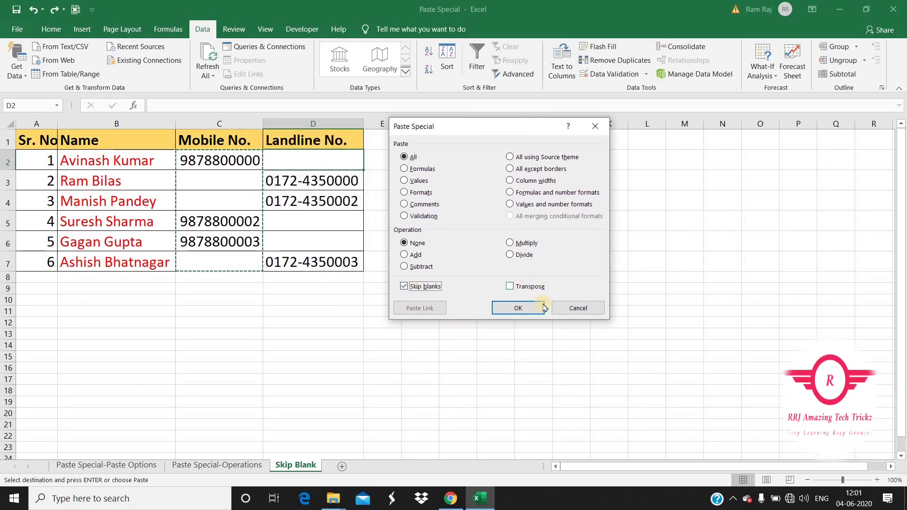
left_click(530, 312)
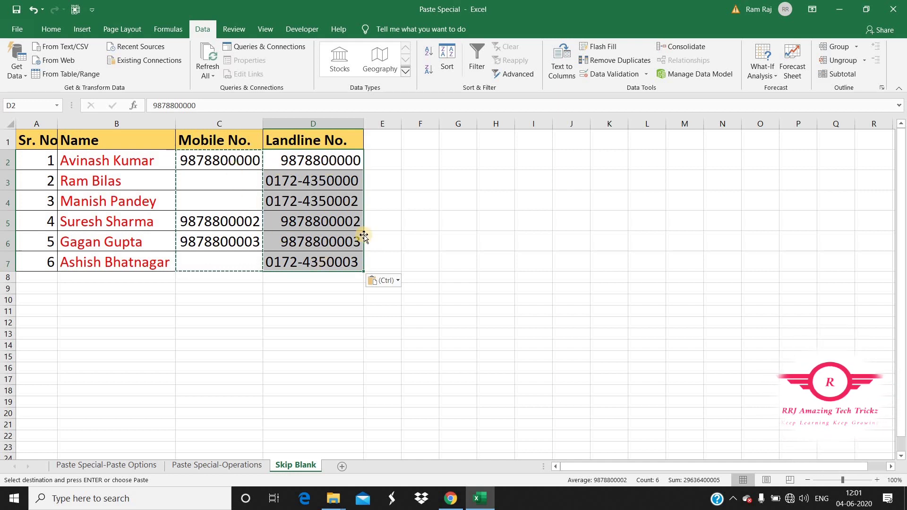
left_click(306, 183)
left_click(326, 207)
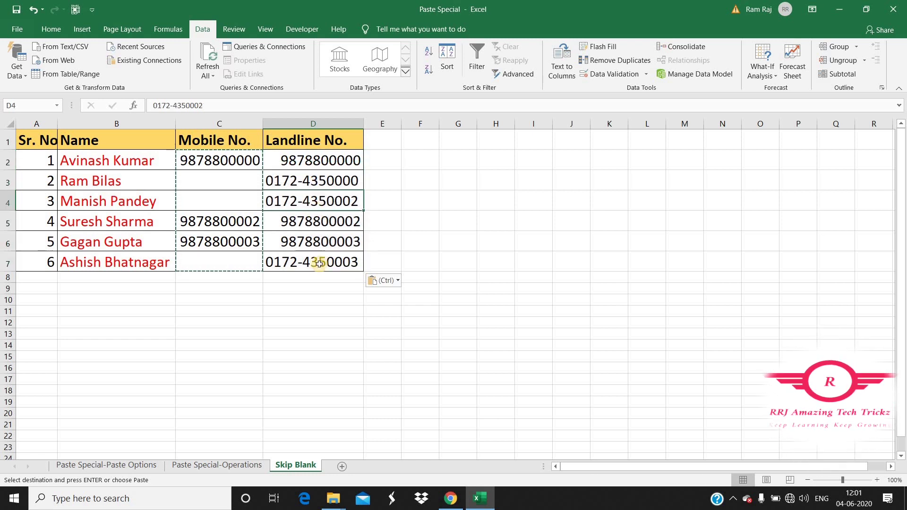
left_click(319, 265)
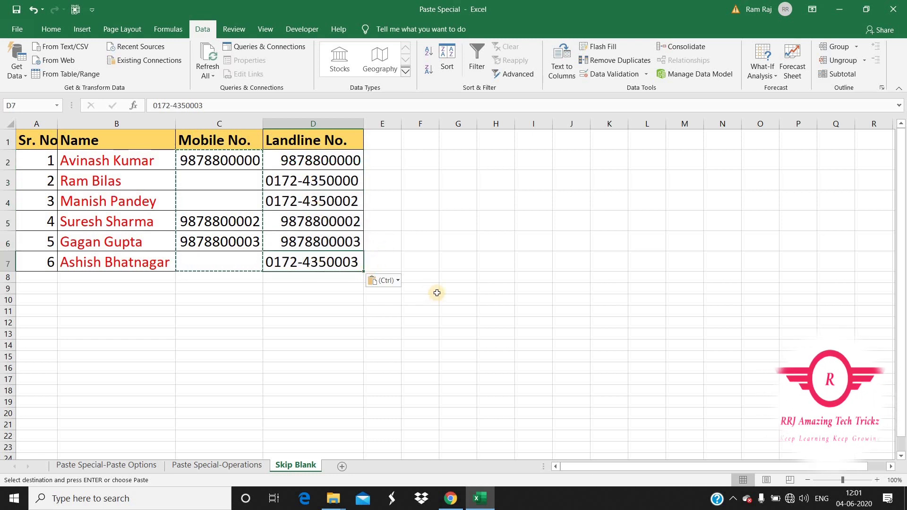
Step: Undo the skip-blanks paste in the Landline No. column and end the copy mode
key("ctrl+z")
key("ctrl+q")
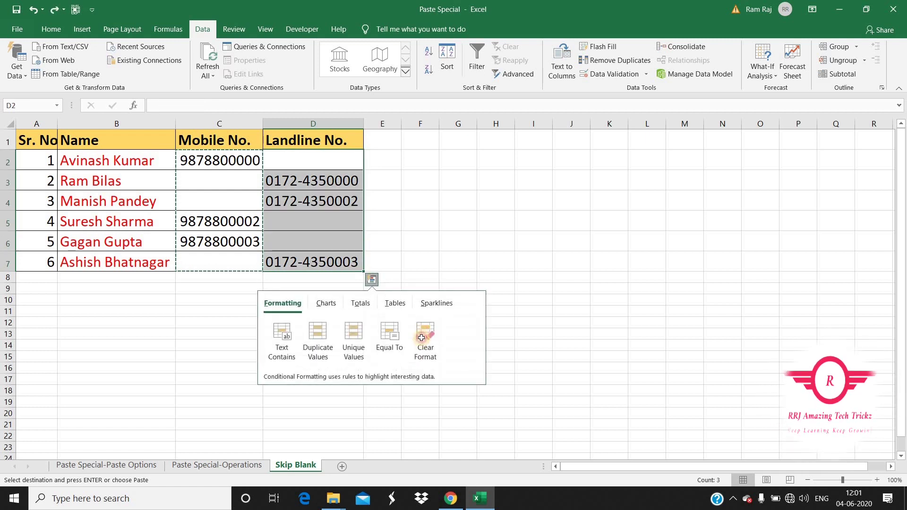
key("Escape")
key("Escape")
Step: Copy the landline range D2:D7 and paste it onto C2 using Paste Special with Skip blanks, checking the combined numbers
left_click(331, 166)
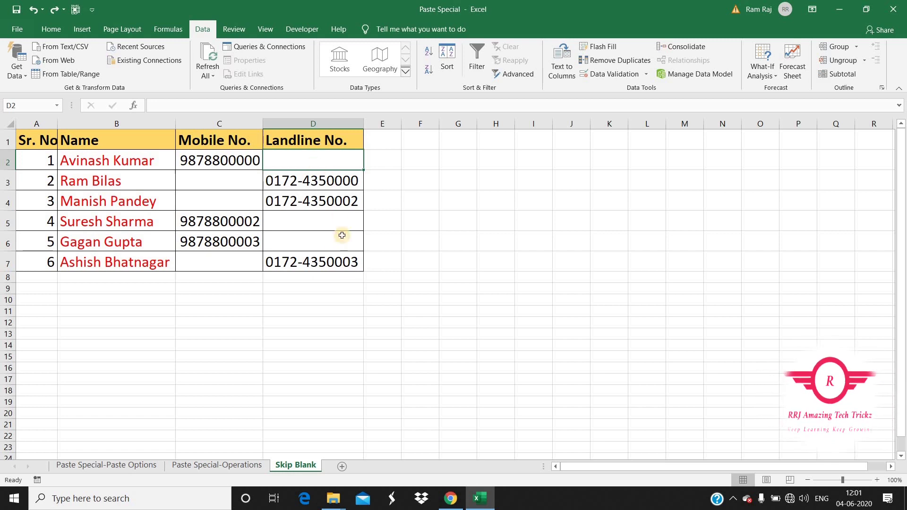
left_click(322, 262, "shift")
key("ctrl+c")
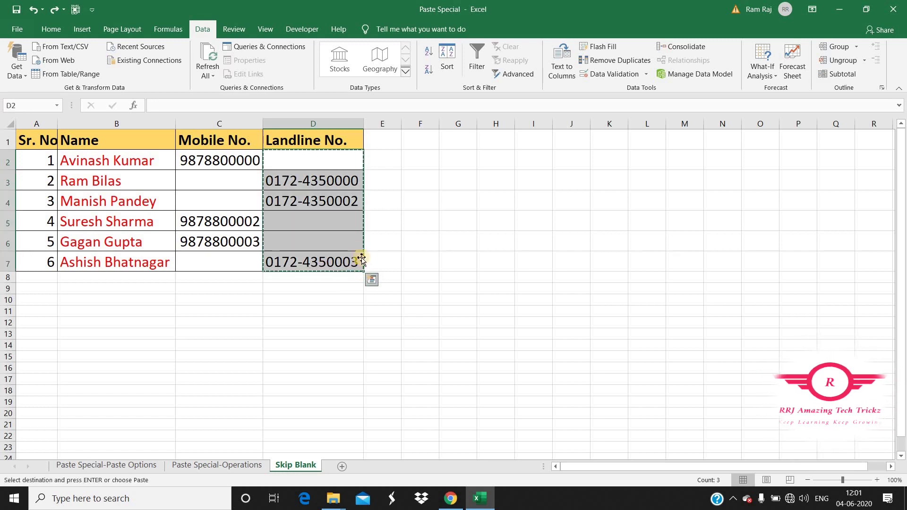
right_click(218, 162)
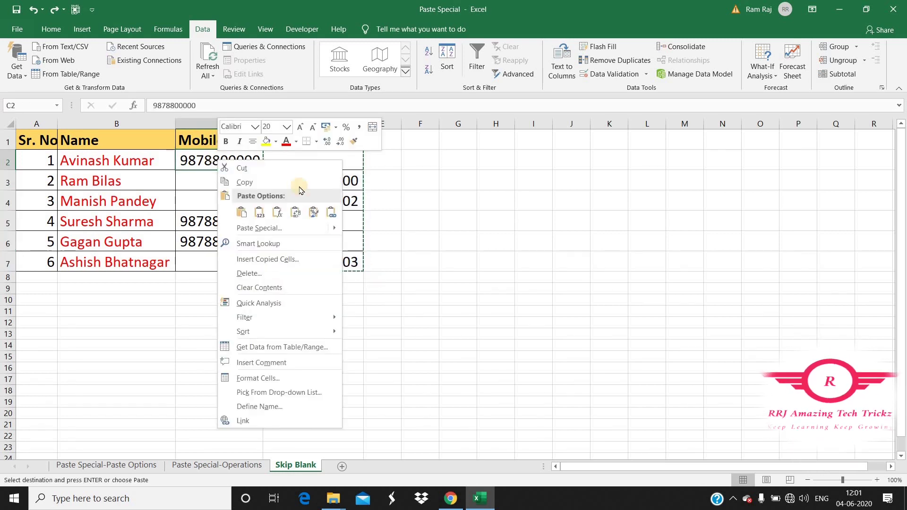
left_click(281, 231)
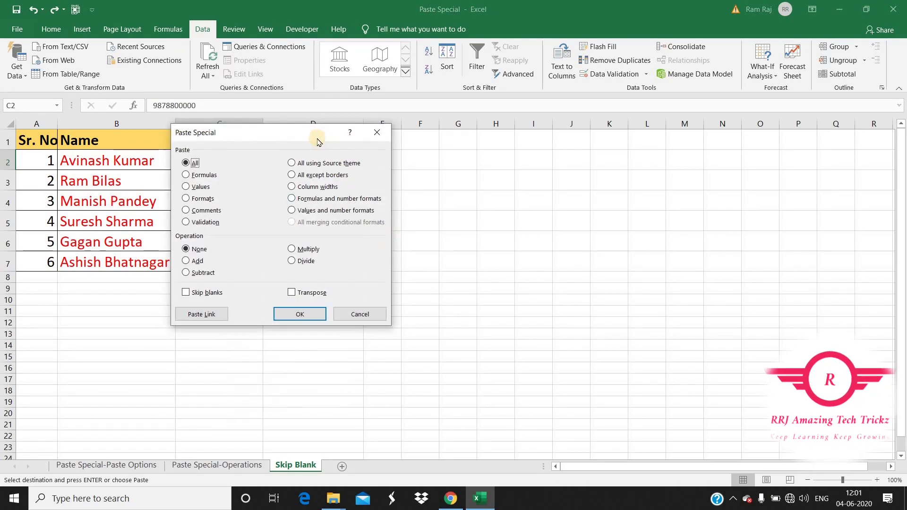
left_click(482, 256)
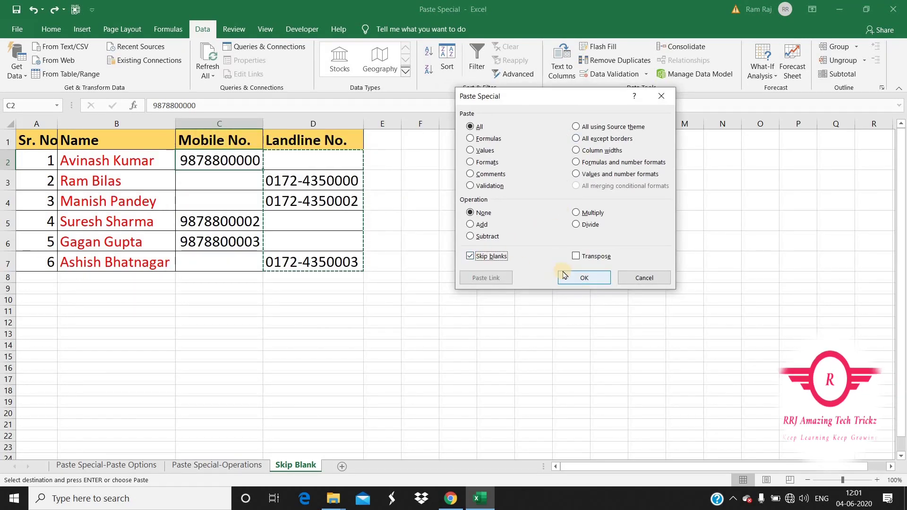
left_click(598, 278)
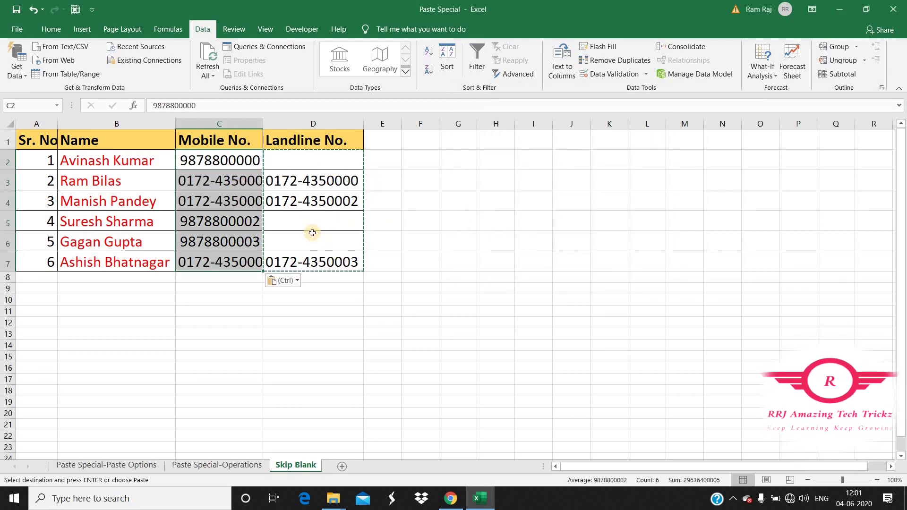
left_click(235, 166)
left_click(230, 240)
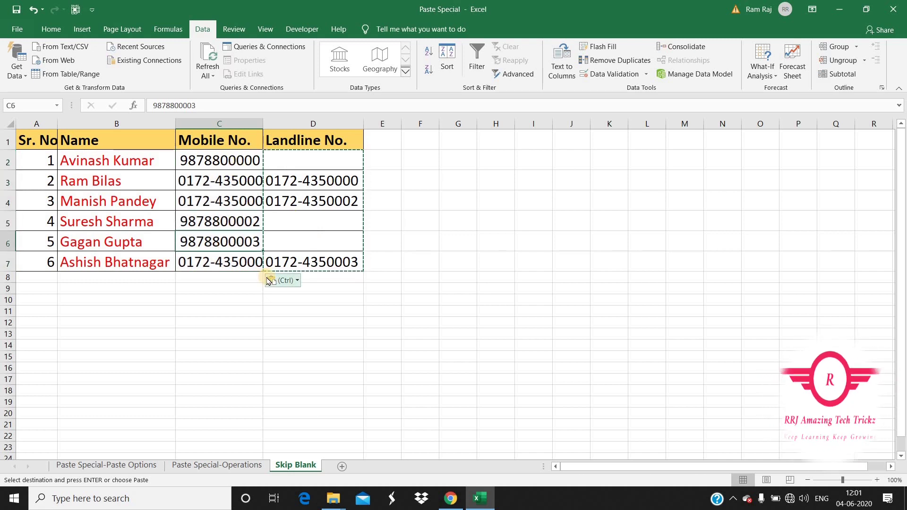
left_click(323, 261)
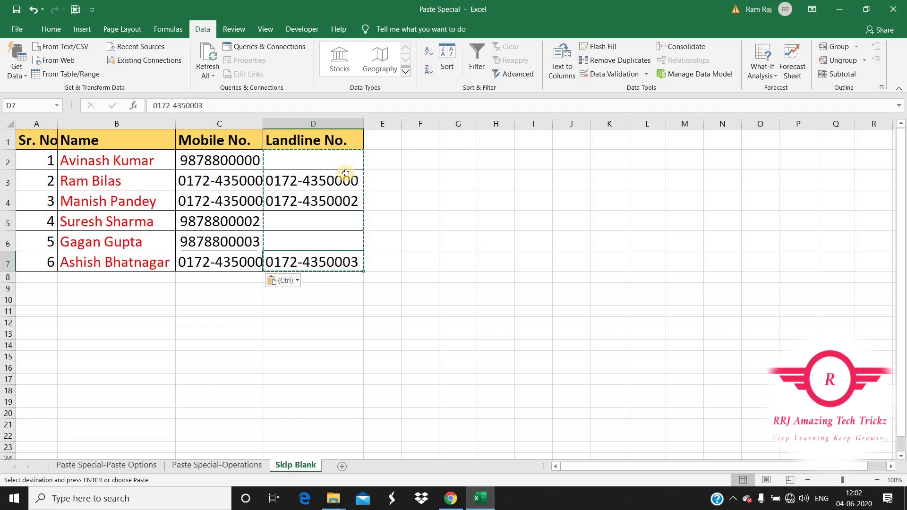
Step: Delete the Landline No. column and widen the Mobile No. column so the full numbers fit
left_click(301, 122)
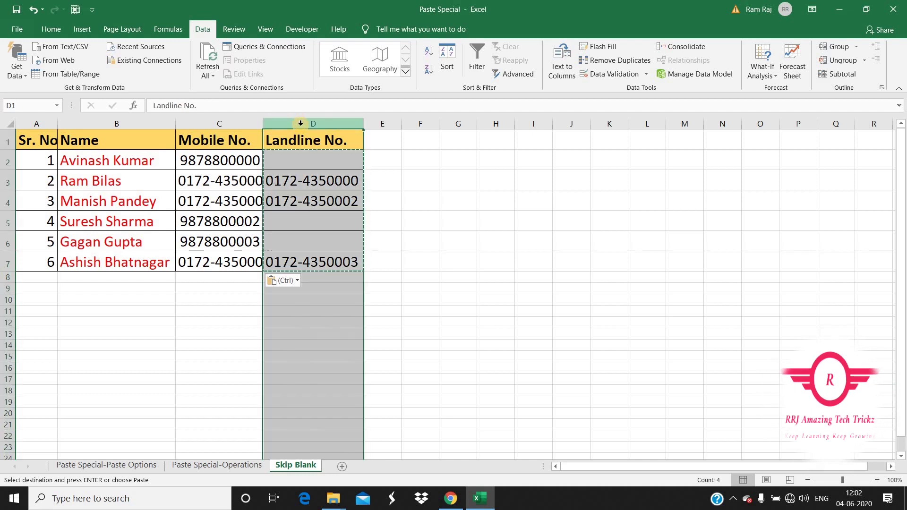
key("ctrl+minus")
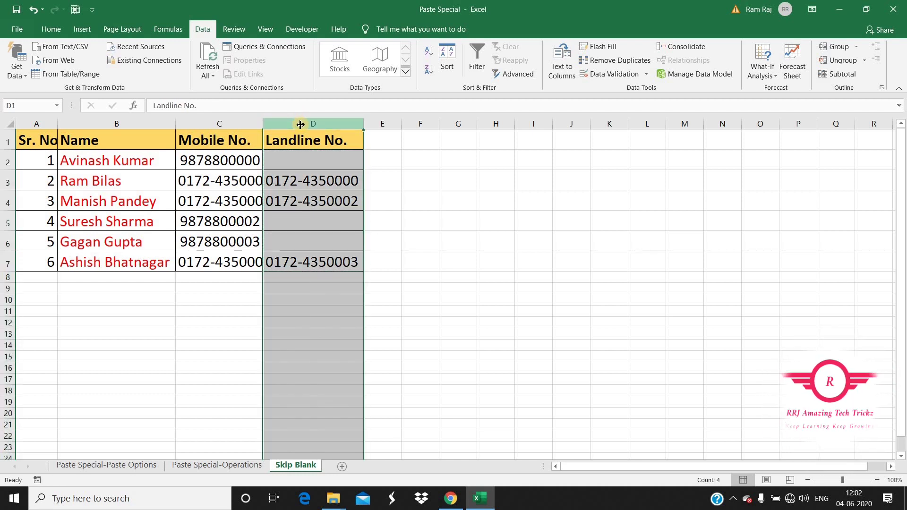
left_click(292, 197)
left_click_drag(263, 125, 334, 126)
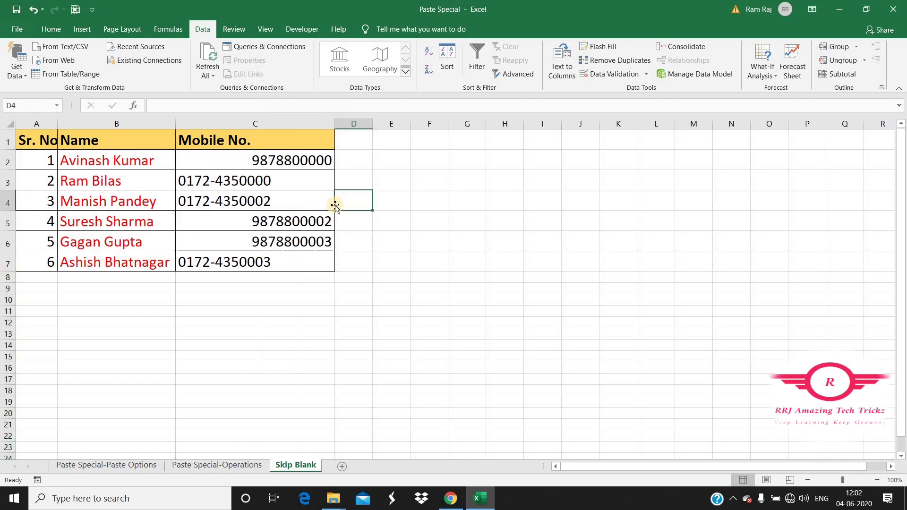
left_click(333, 203)
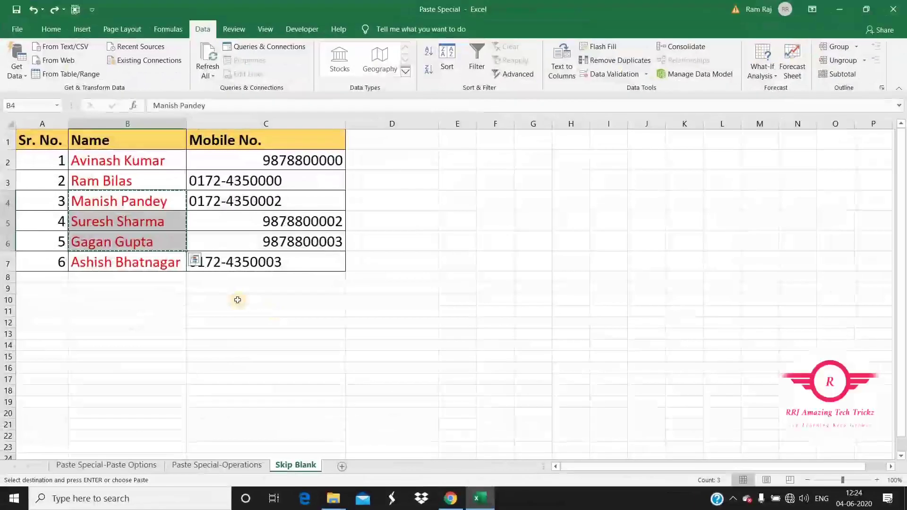
Step: Look at the Transpose option in Paste Special for cell C10, closing the dialog without pasting
right_click(237, 300)
left_click(286, 100)
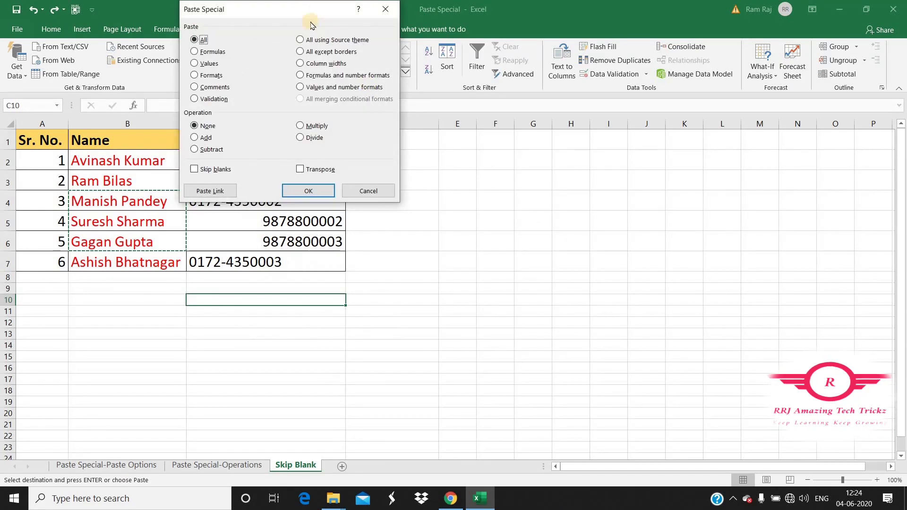
left_click(301, 169)
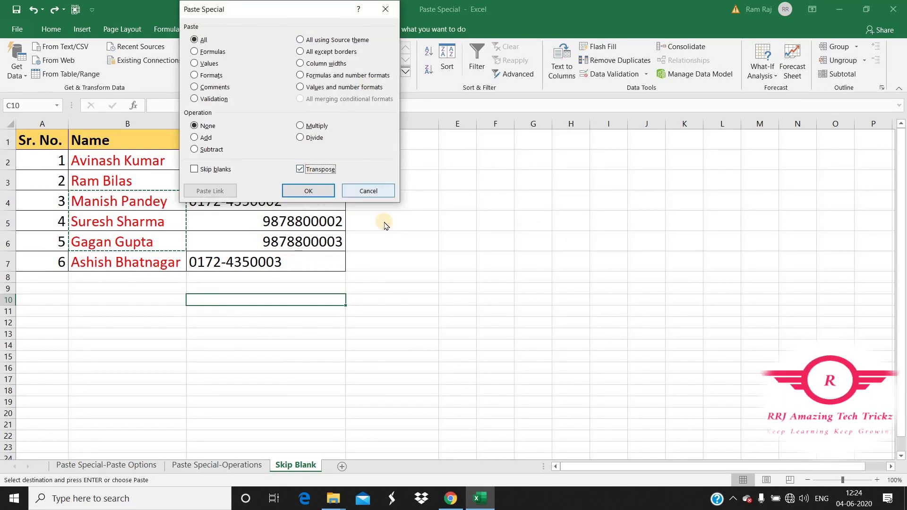
left_click(360, 192)
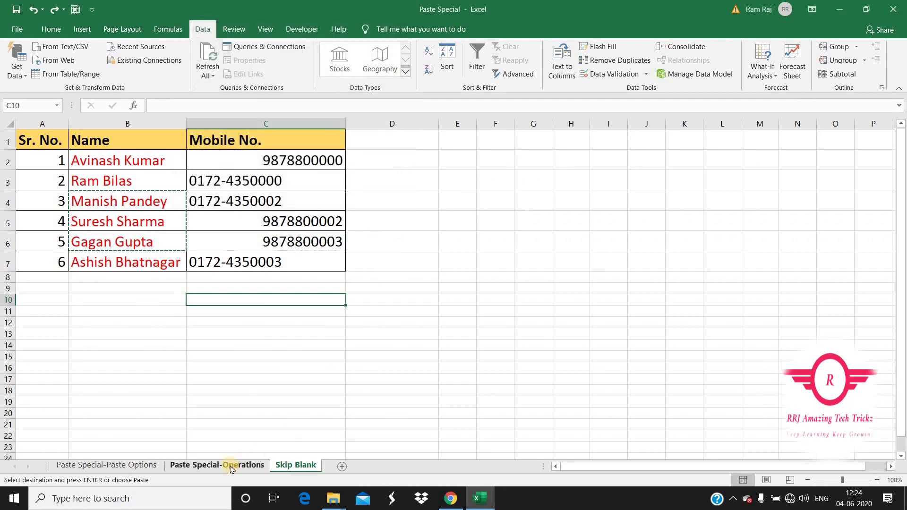
Step: Switch to the Paste Special-Operations sheet and highlight the marks table and its heading row A1:F1
left_click(231, 469)
left_click(224, 283)
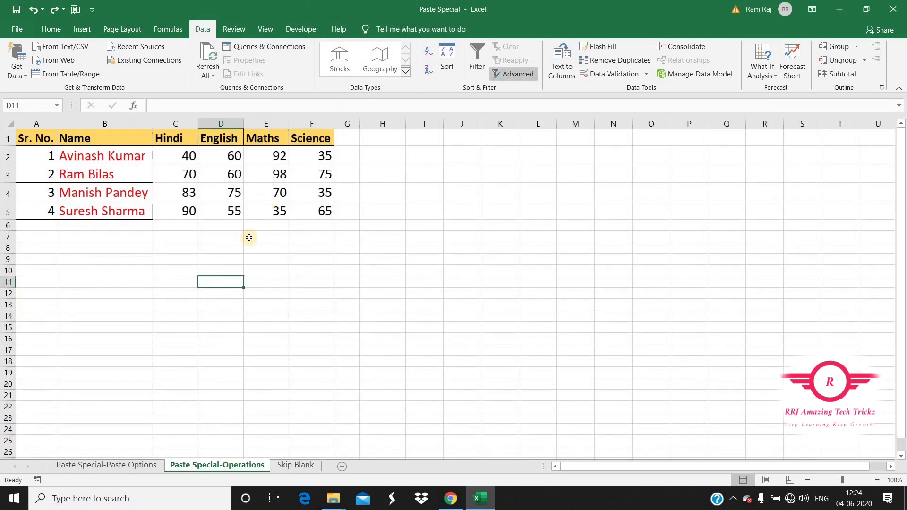
left_click_drag(45, 141, 304, 218)
left_click(83, 174)
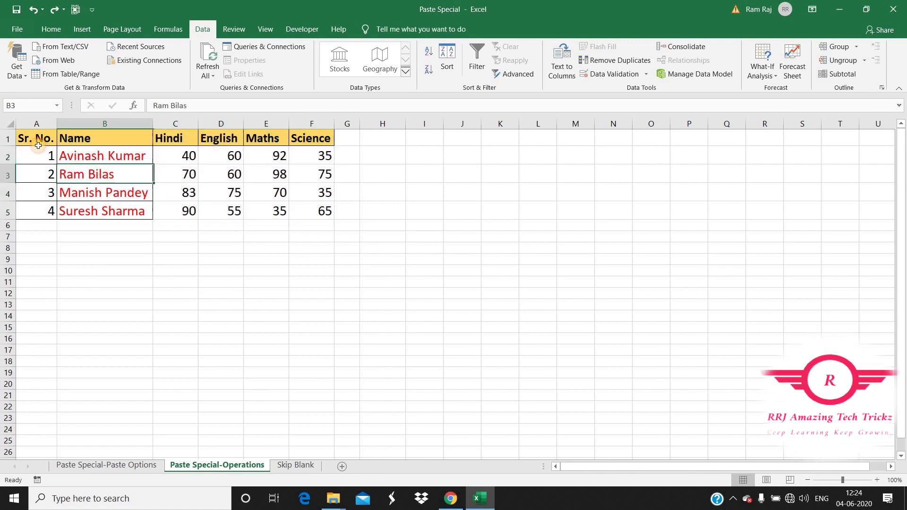
left_click_drag(38, 146, 313, 138)
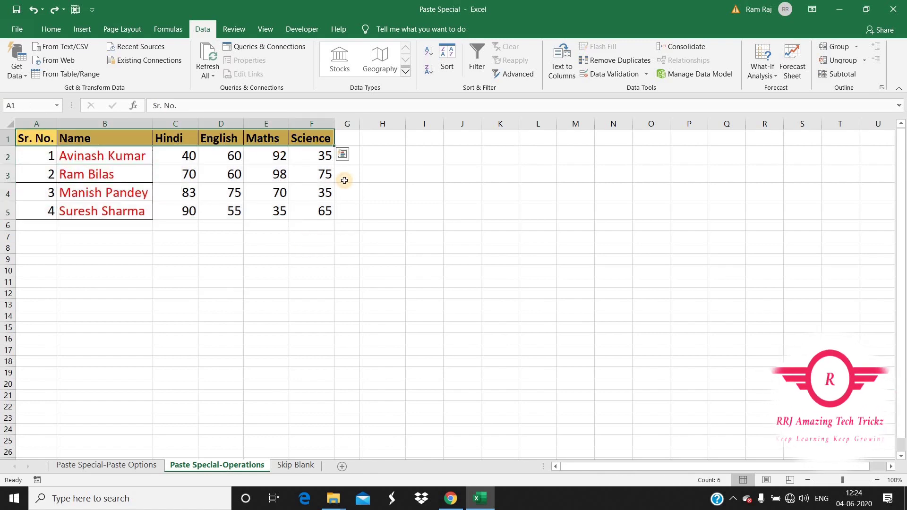
left_click(176, 186)
left_click_drag(37, 139, 312, 139)
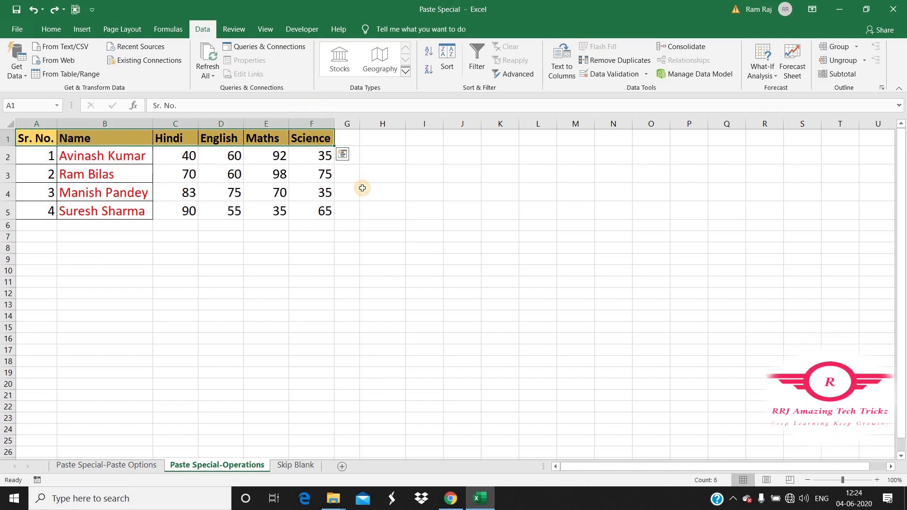
left_click(233, 208)
Step: Copy the heading row A1:F1, paste it transposed at A9 with Paste Special, and widen column A to fit
left_click_drag(42, 142, 307, 151)
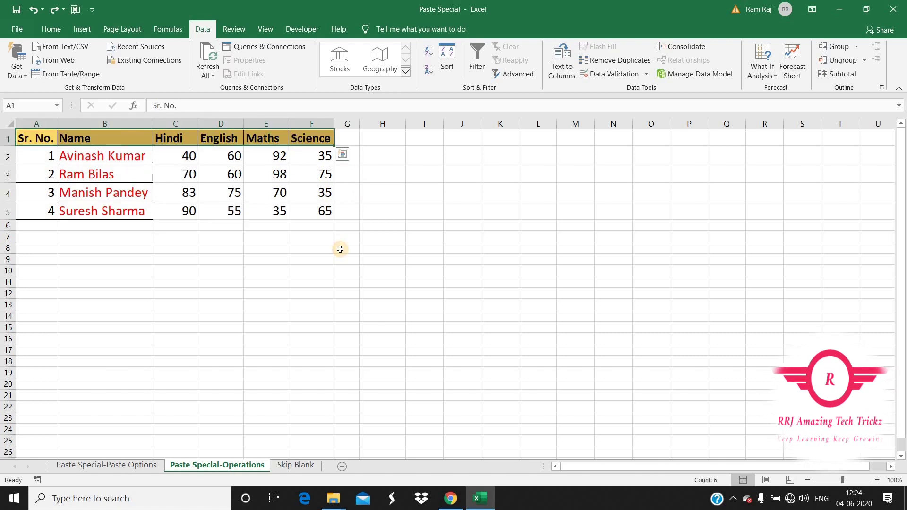
key("ctrl+c")
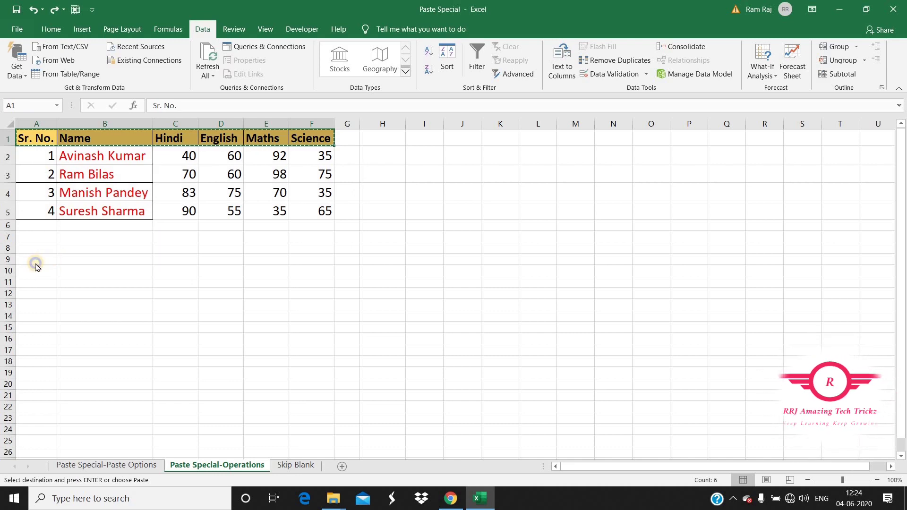
right_click(37, 268)
left_click(101, 286)
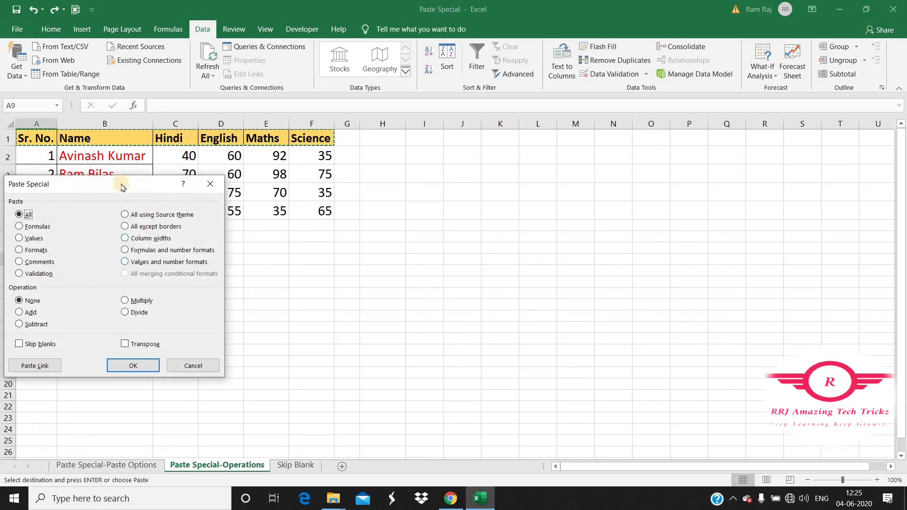
left_click_drag(121, 188, 486, 109)
left_click(492, 265)
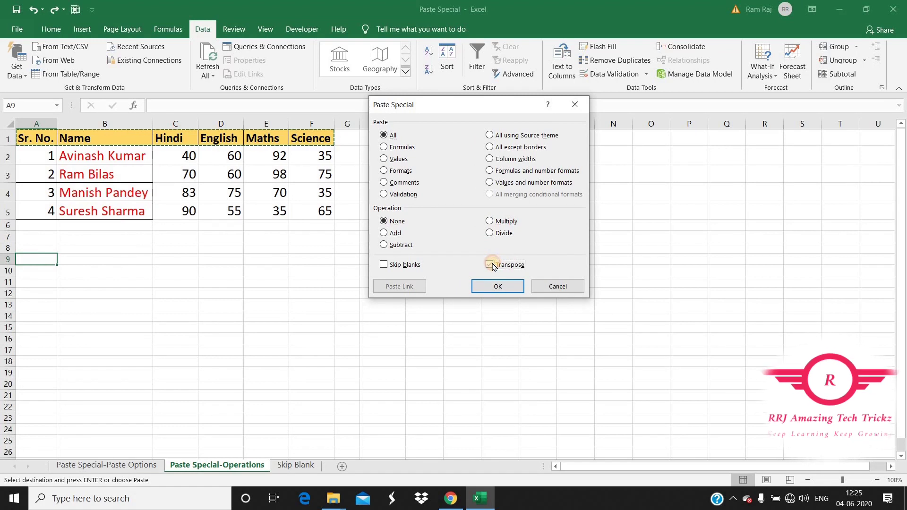
left_click(497, 287)
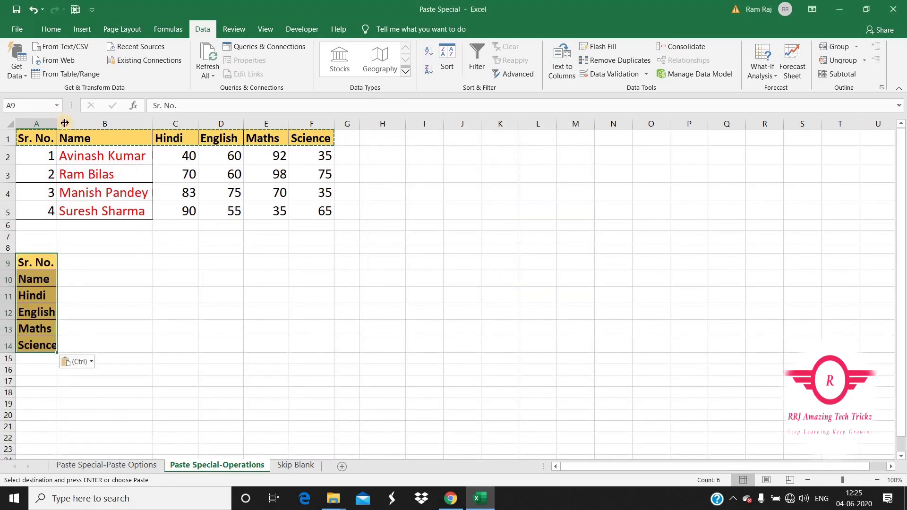
left_click_drag(57, 123, 70, 124)
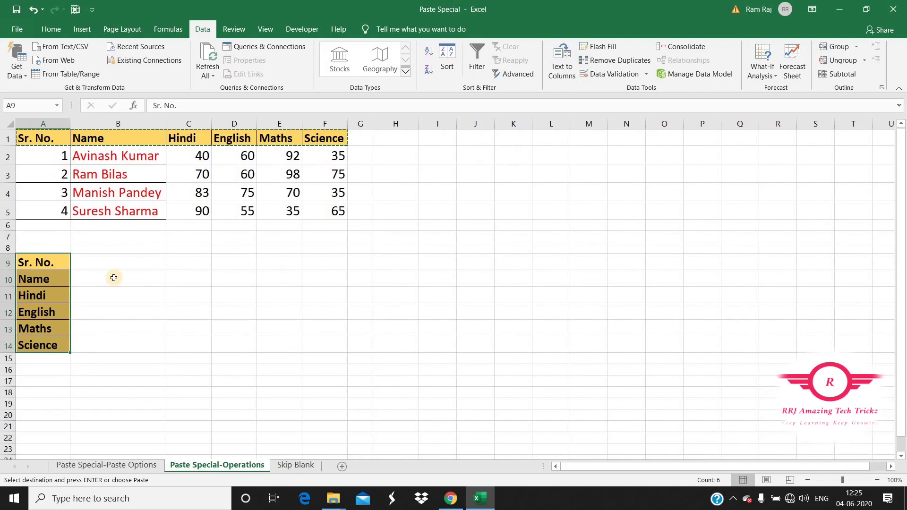
Step: Copy the vertical headings A9:A14 and paste them back into a row at C9 using Paste Special with Transpose
left_click_drag(48, 263, 48, 353)
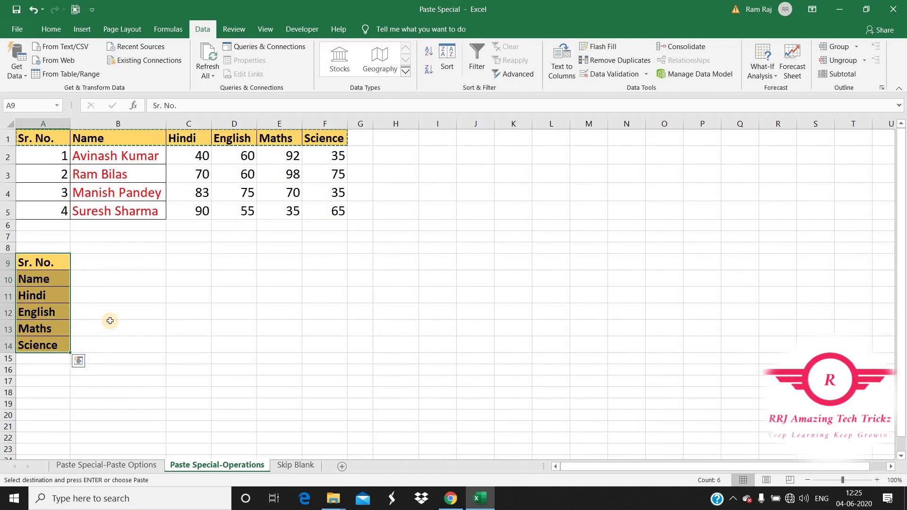
key("ctrl+c")
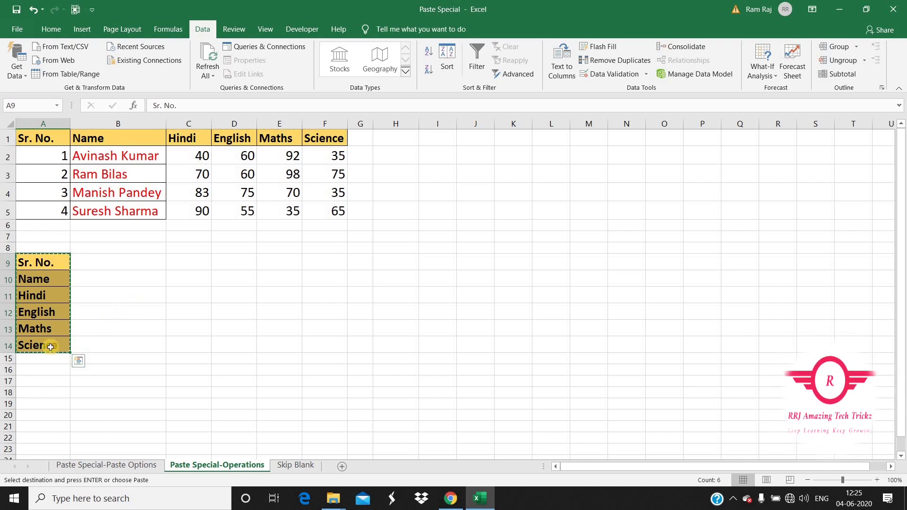
right_click(189, 263)
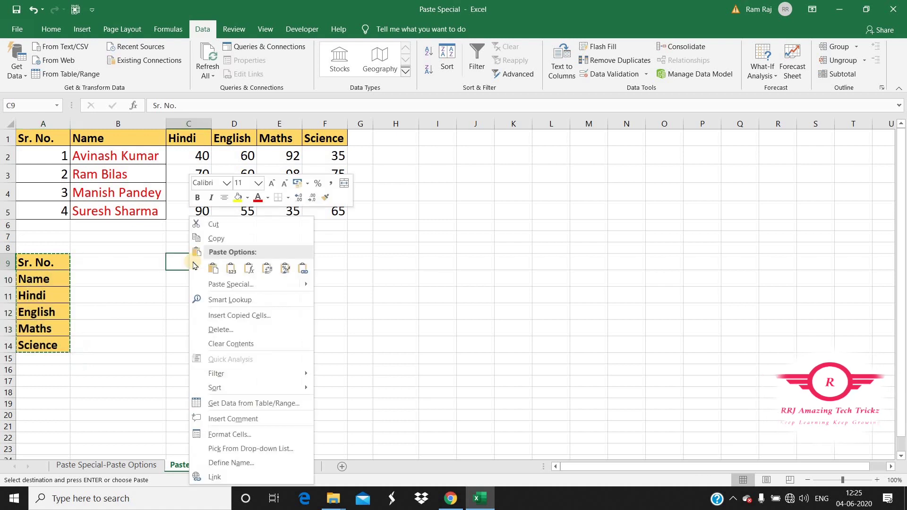
left_click(258, 288)
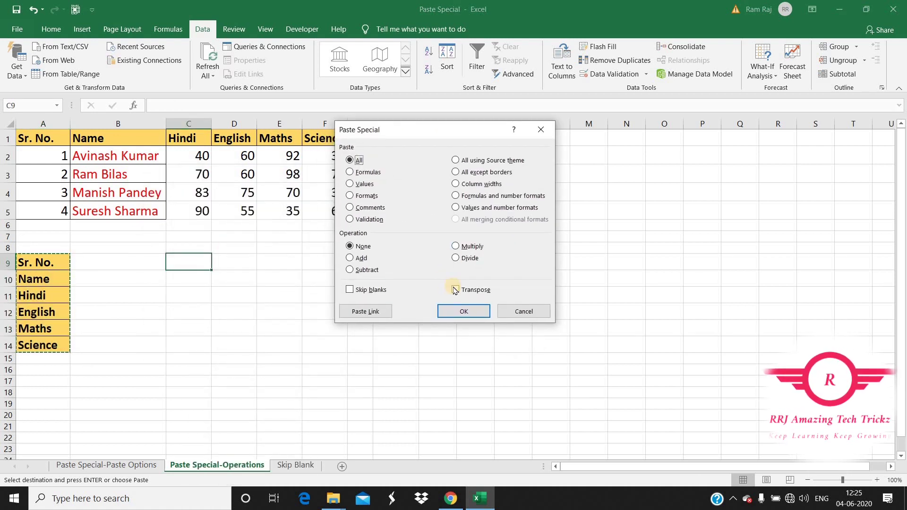
left_click(455, 289)
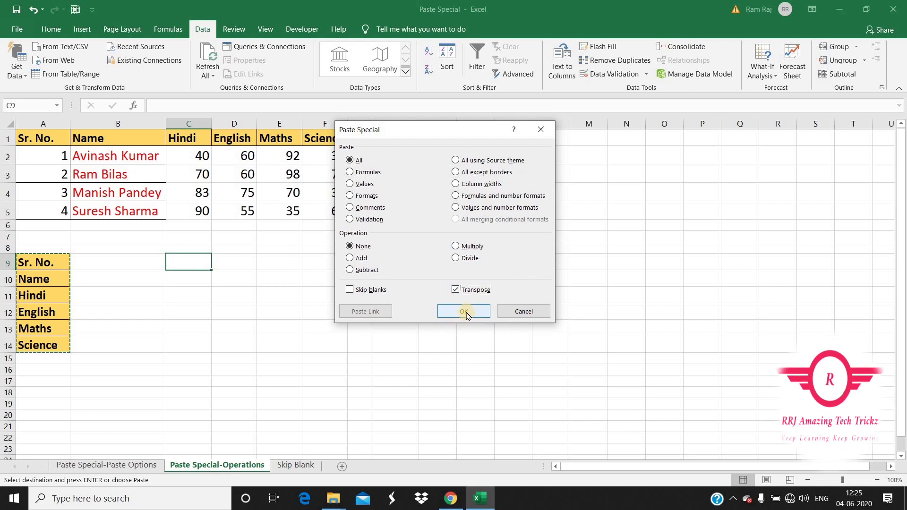
left_click(464, 312)
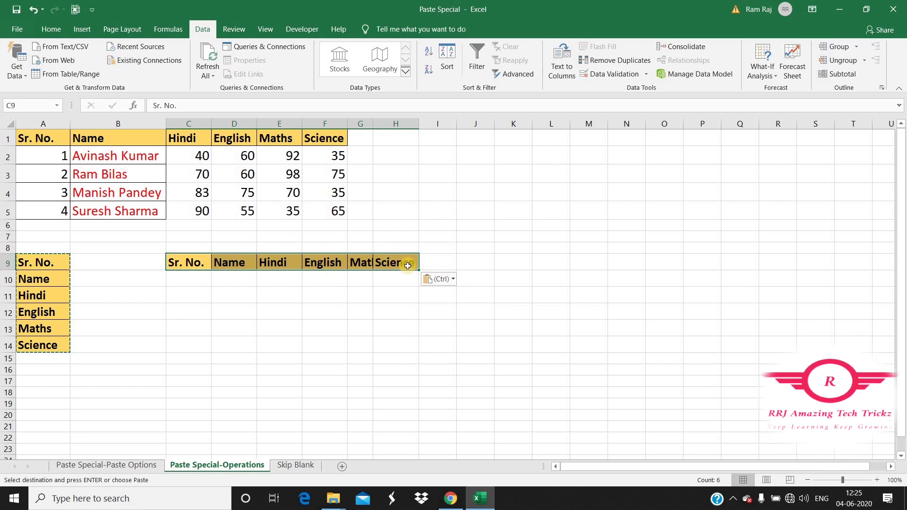
left_click(343, 341)
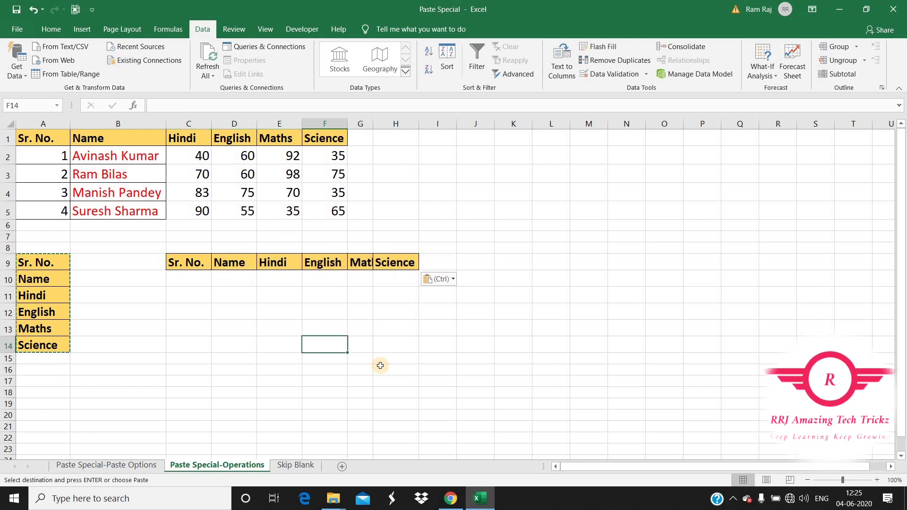
Step: Undo both transposed heading pastes and the column A width change
key("ctrl+z")
key("ctrl+z")
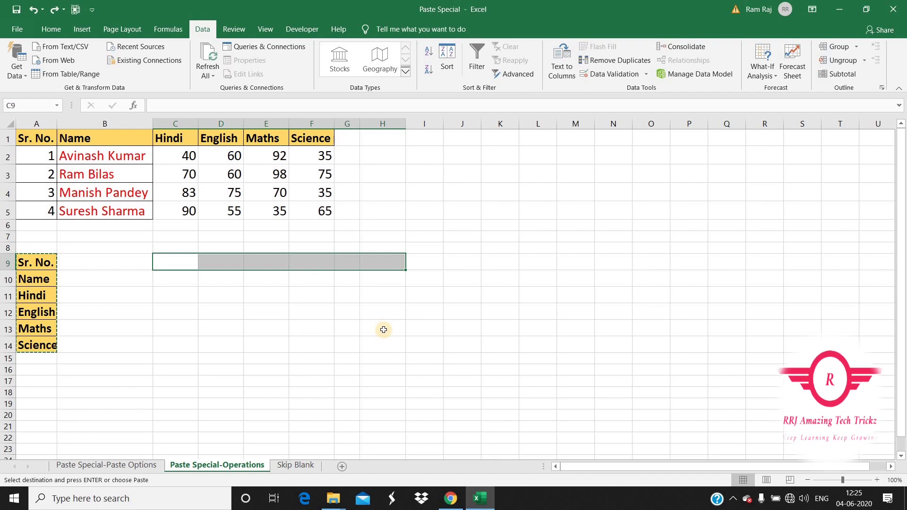
key("ctrl+z")
left_click(169, 296)
Step: Copy the whole marks table A1:F5 and paste it transposed at A10 using Paste Special
left_click_drag(45, 138, 323, 214)
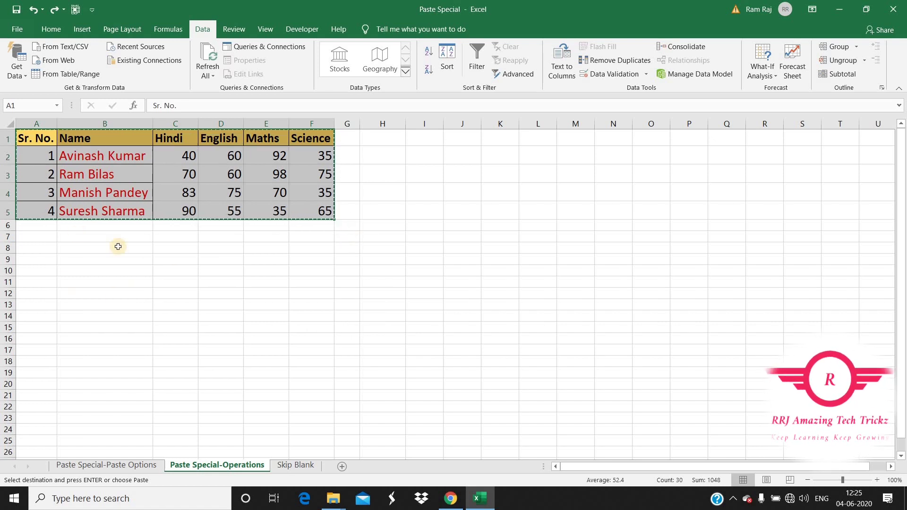
right_click(42, 273)
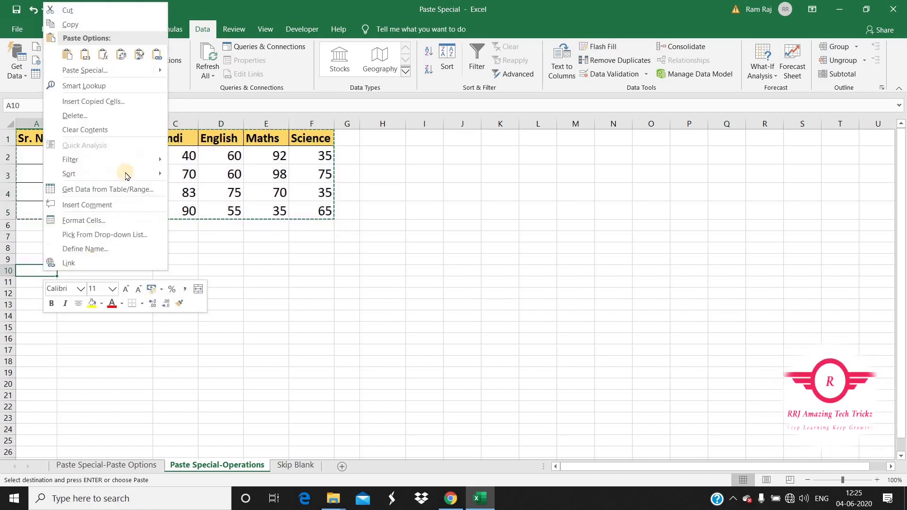
left_click(92, 71)
left_click_drag(131, 11, 409, 21)
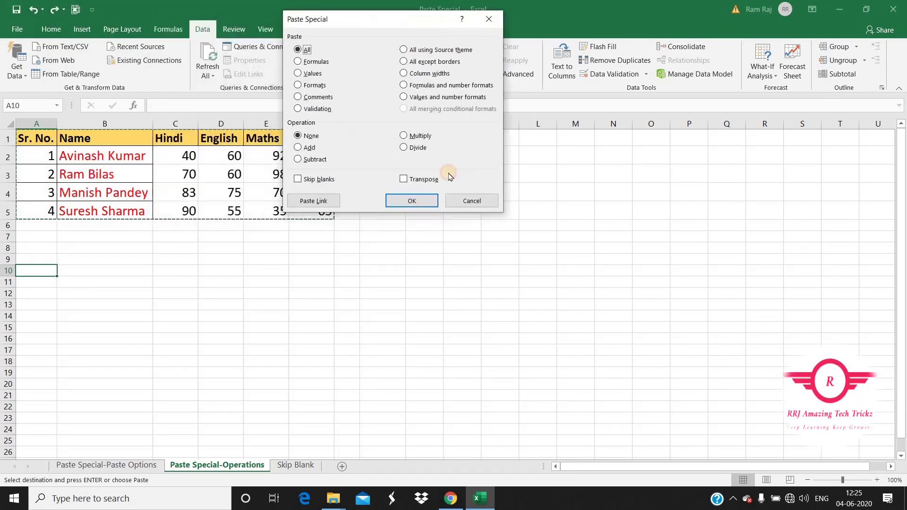
left_click(415, 179)
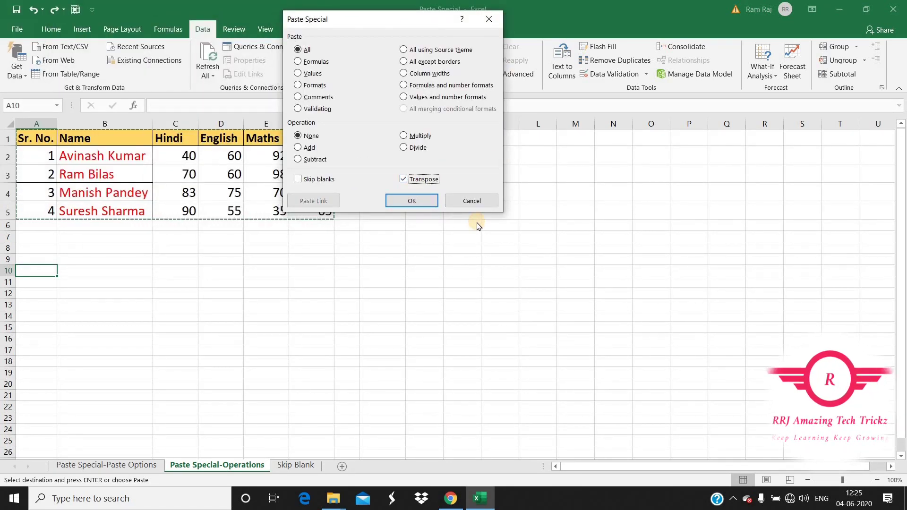
left_click(412, 201)
Step: Autofit the width of all columns and check the transposed table in A10:E15
left_click(10, 124)
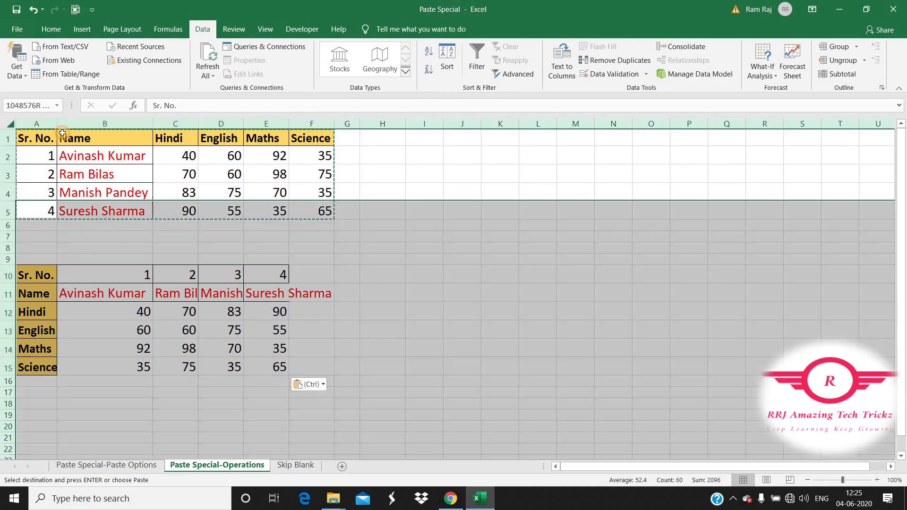
double_click(57, 124)
left_click_drag(38, 274, 412, 384)
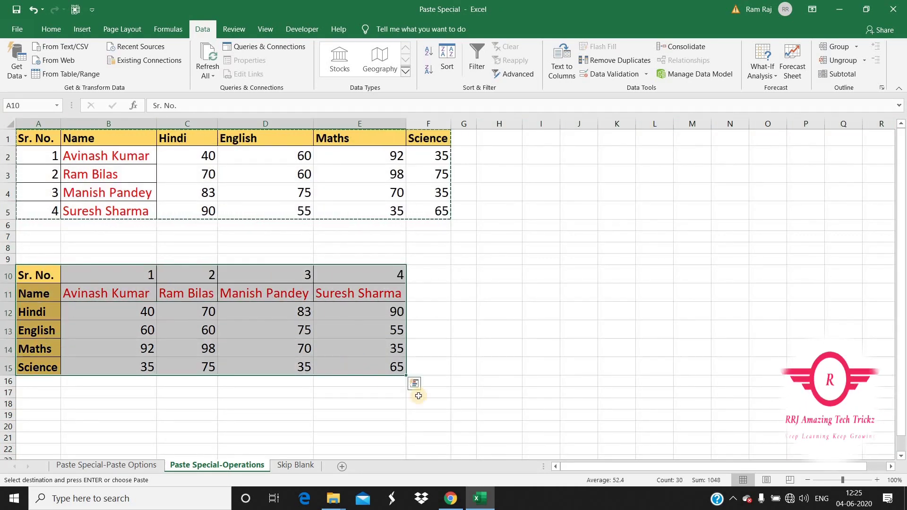
left_click(488, 292)
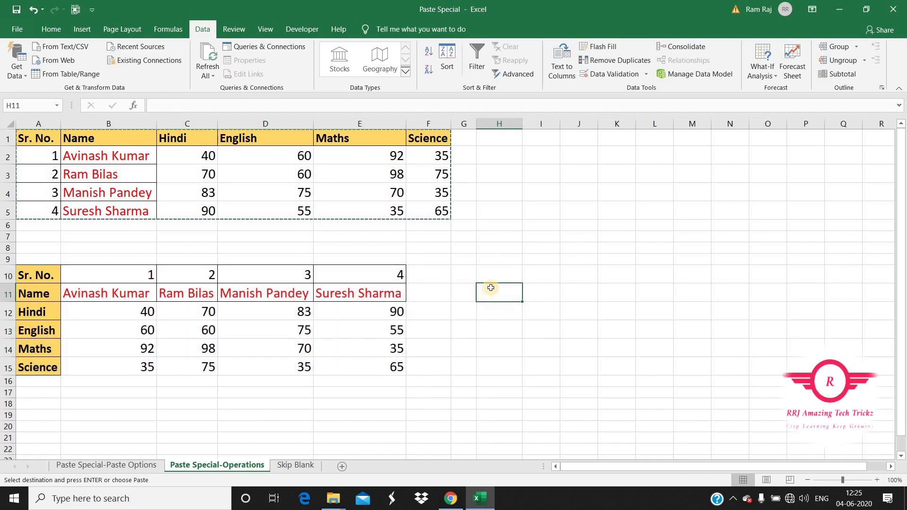
Step: Undo the column autofit and the transposed table paste at A10
key("Escape")
key("ctrl+z")
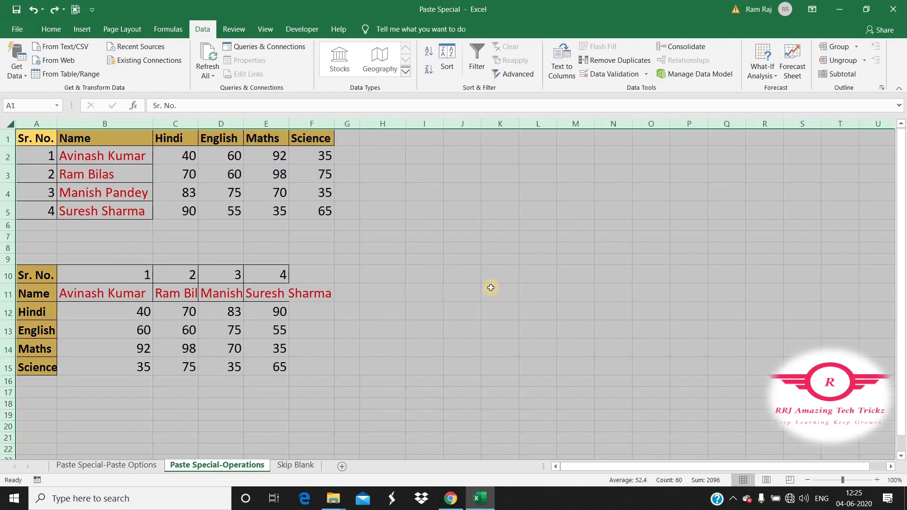
key("ctrl+z")
left_click(312, 236)
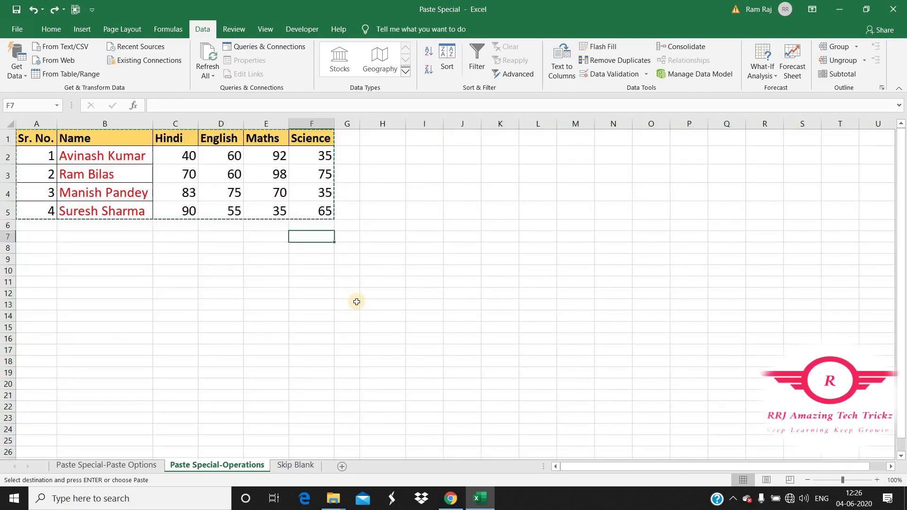
Step: Copy the English marks D3:D5 and look at the Paste Link option in Paste Special for F11, cancelling without pasting
left_click_drag(239, 171, 235, 213)
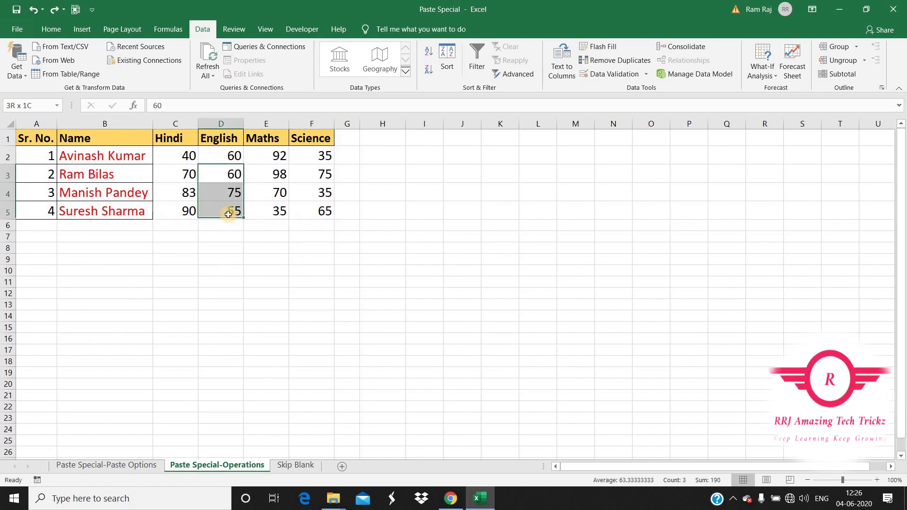
key("ctrl+c")
right_click(314, 284)
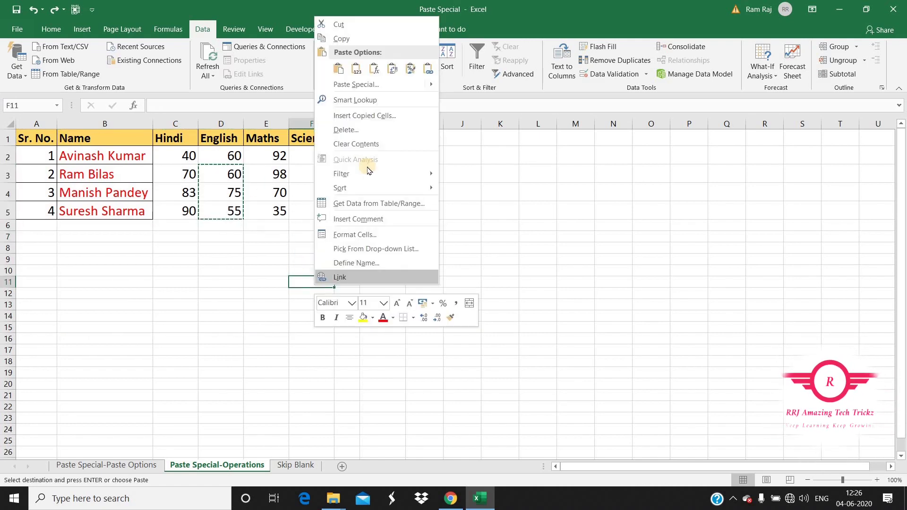
left_click(374, 86)
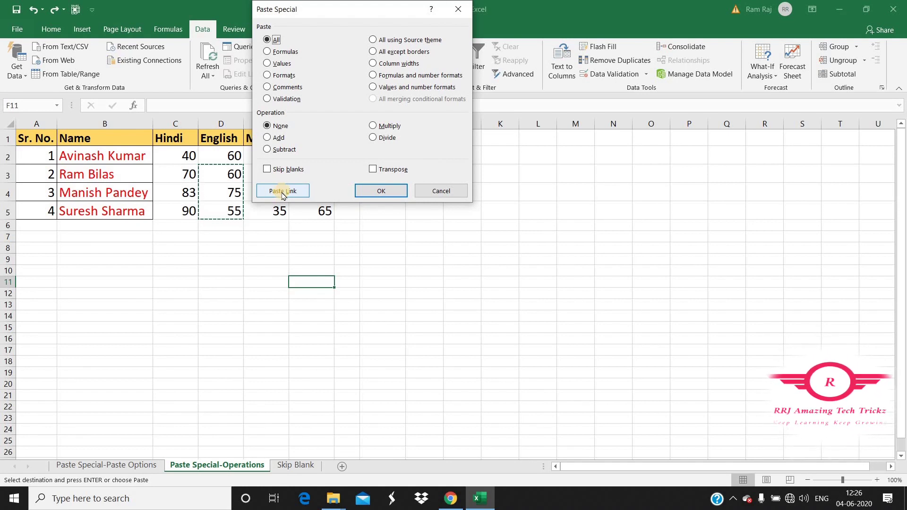
left_click(440, 188)
key("Escape")
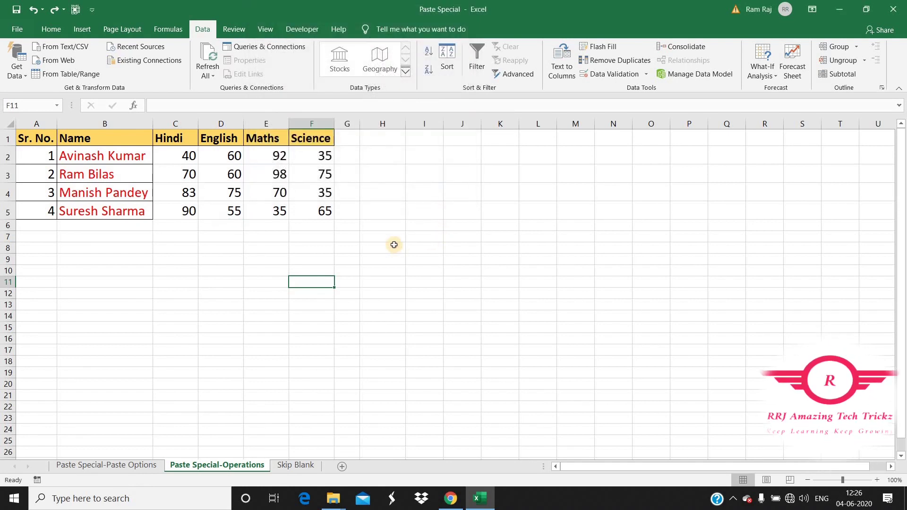
Step: Copy the whole marks table A1:F5, paste it as a link at A11 using Paste Special, and check cells A11 and F15
left_click(392, 245)
left_click_drag(45, 137, 187, 175)
left_click_drag(283, 207, 300, 212)
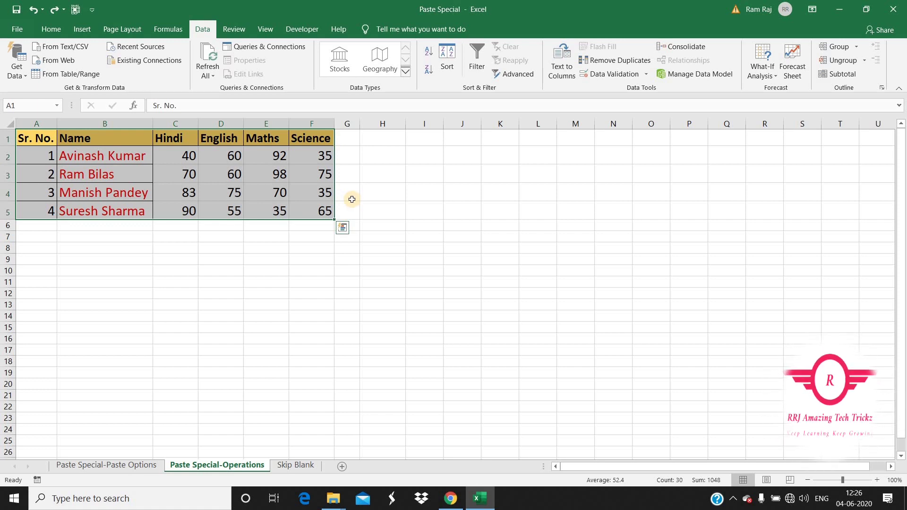
left_click(340, 229)
left_click(42, 140)
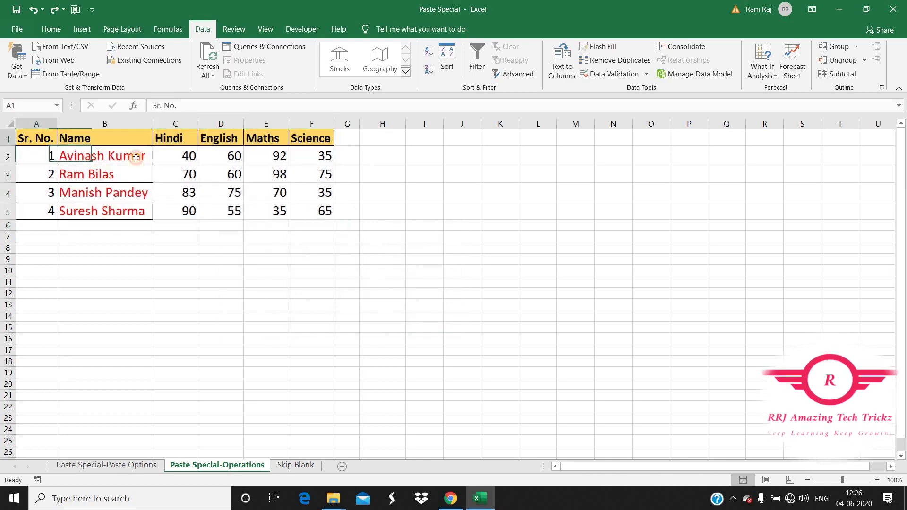
left_click(309, 213, "shift")
key("ctrl+c")
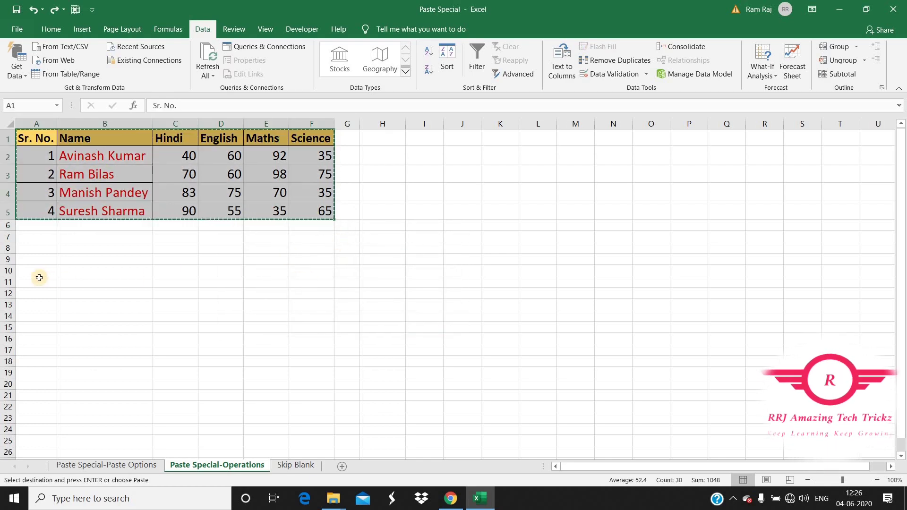
left_click(39, 282)
right_click(31, 282)
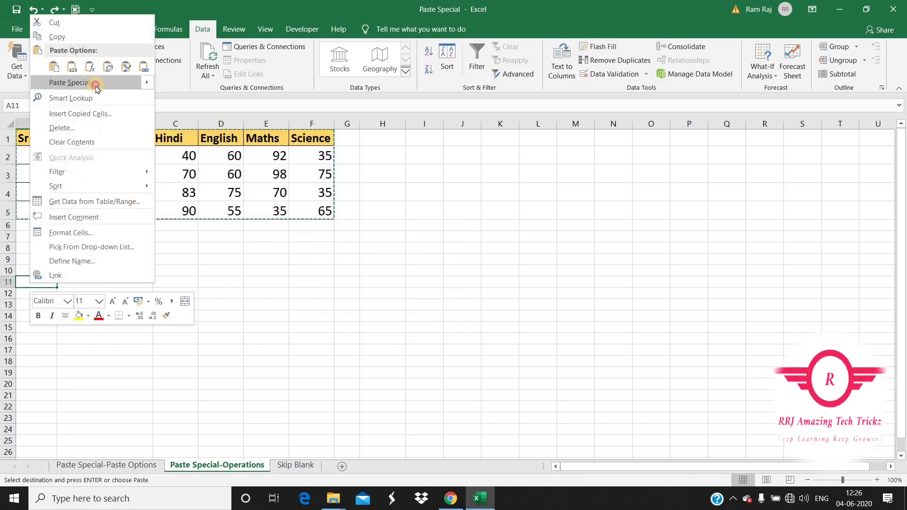
left_click(96, 87)
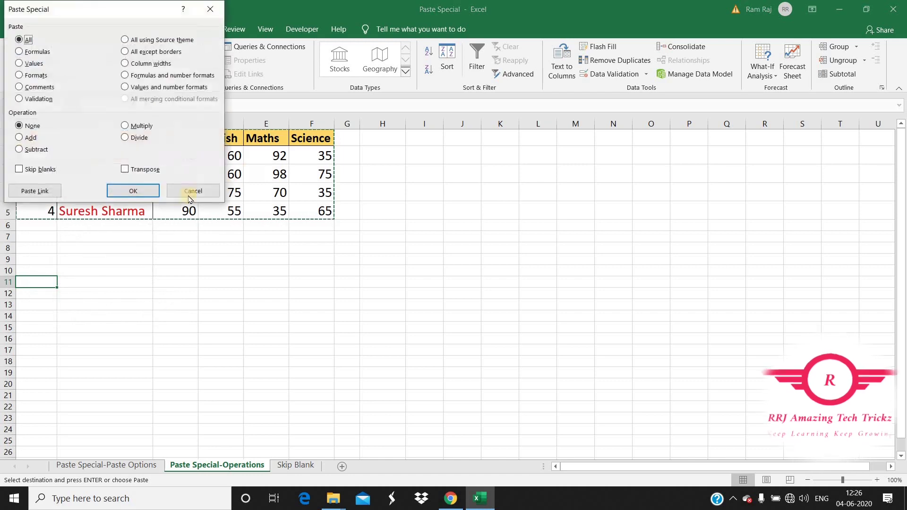
left_click(41, 191)
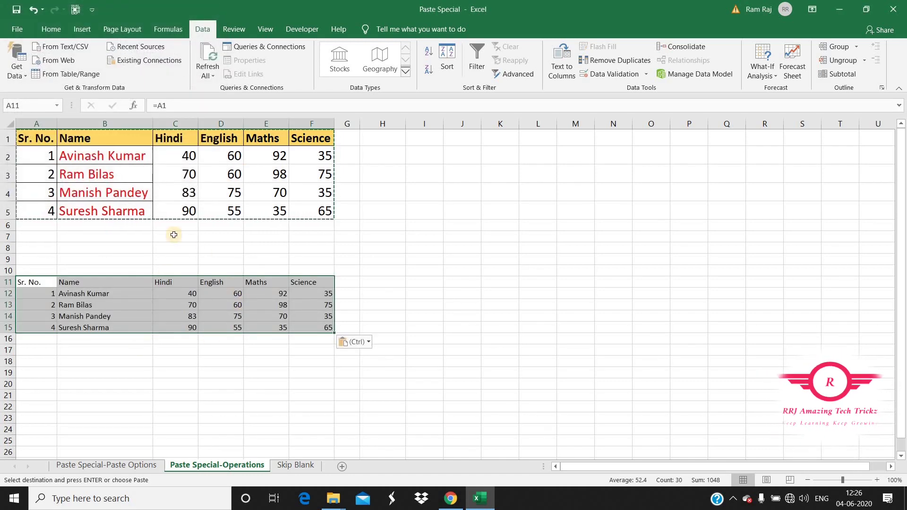
left_click(30, 281)
left_click(326, 328)
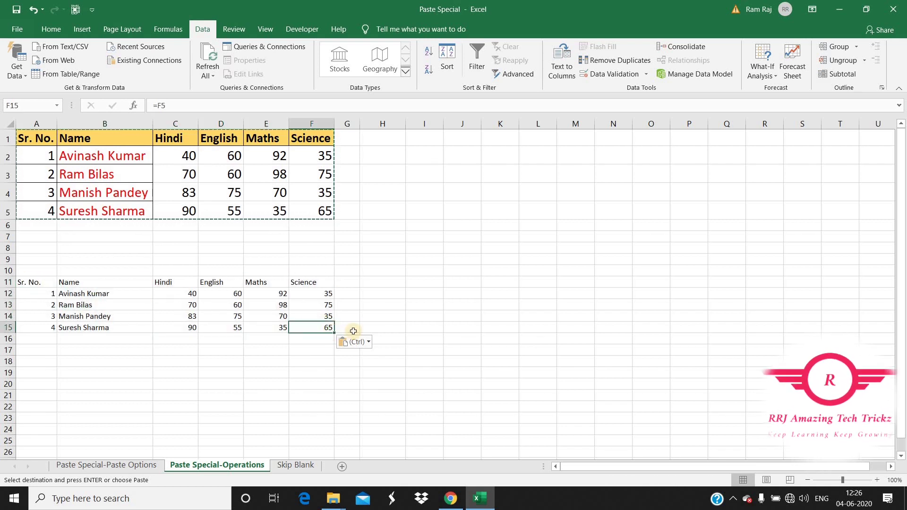
Step: Replace the first student's name in B2 with another name and check the linked cell B12
left_click(125, 156)
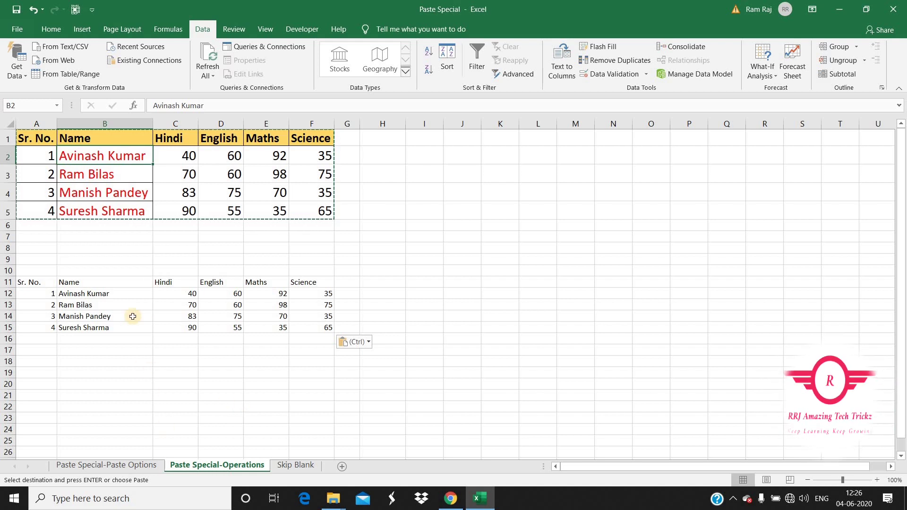
left_click(97, 304)
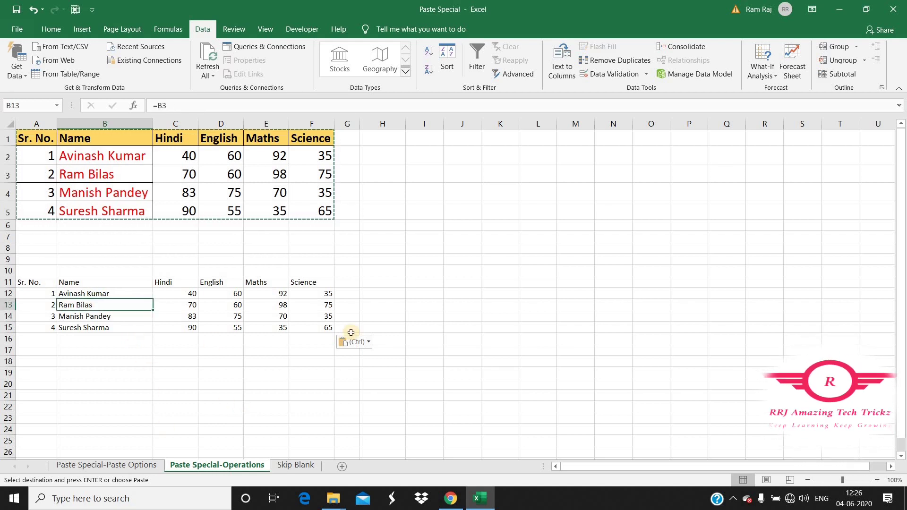
left_click(90, 153)
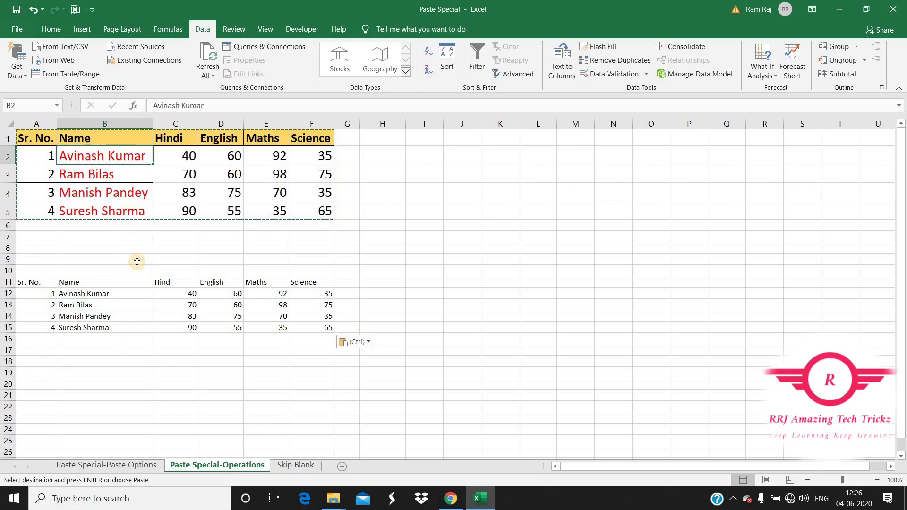
type("Ramesh")
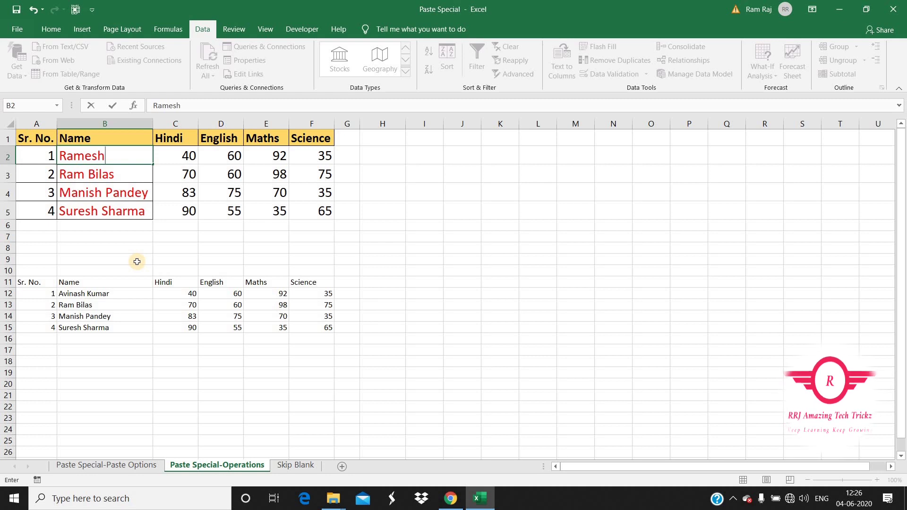
key("Return")
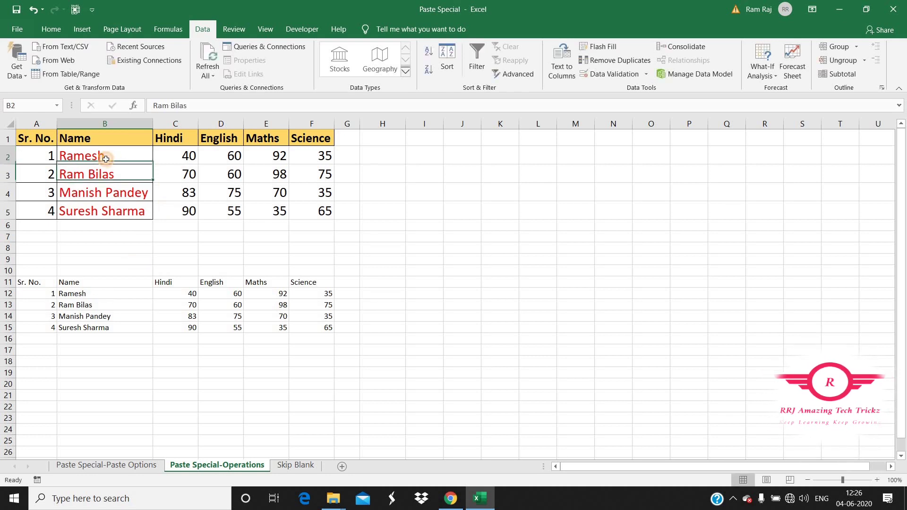
left_click(106, 159)
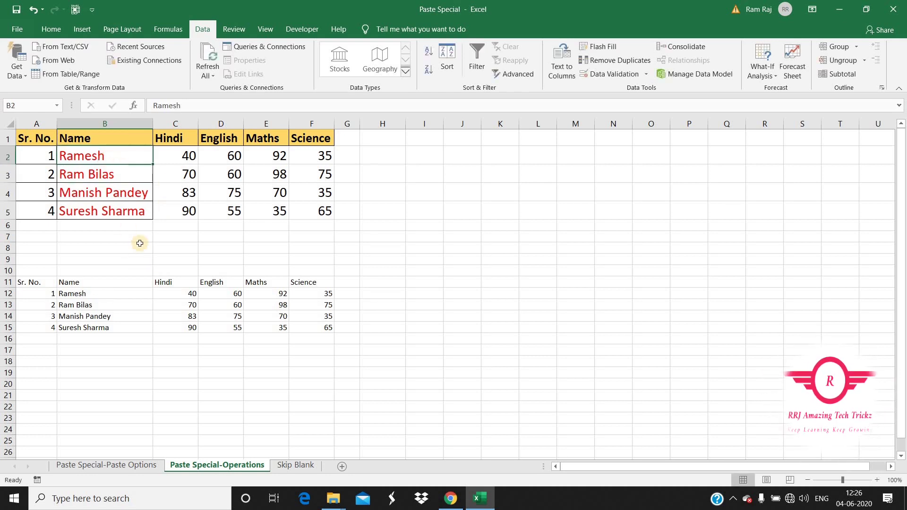
left_click(64, 294)
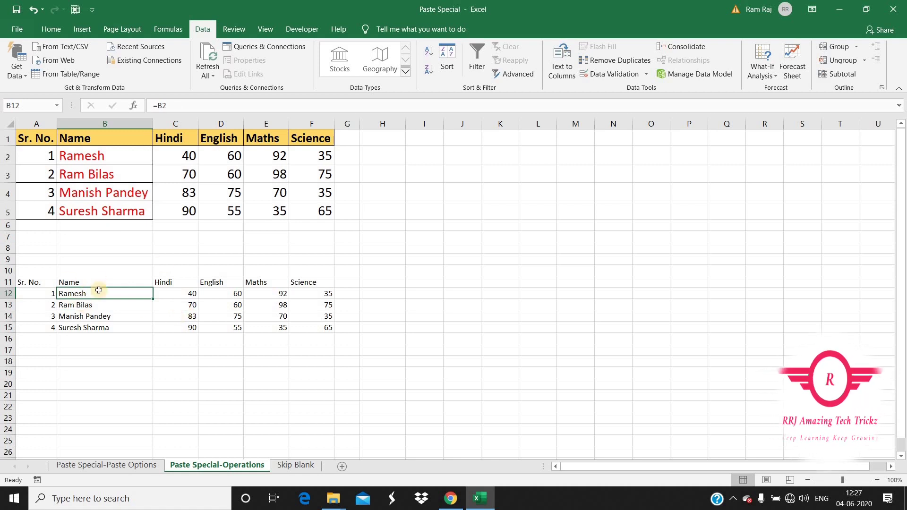
Step: Set the first student's Hindi mark in C2 to 90 and check the linked cell C12
left_click(179, 153)
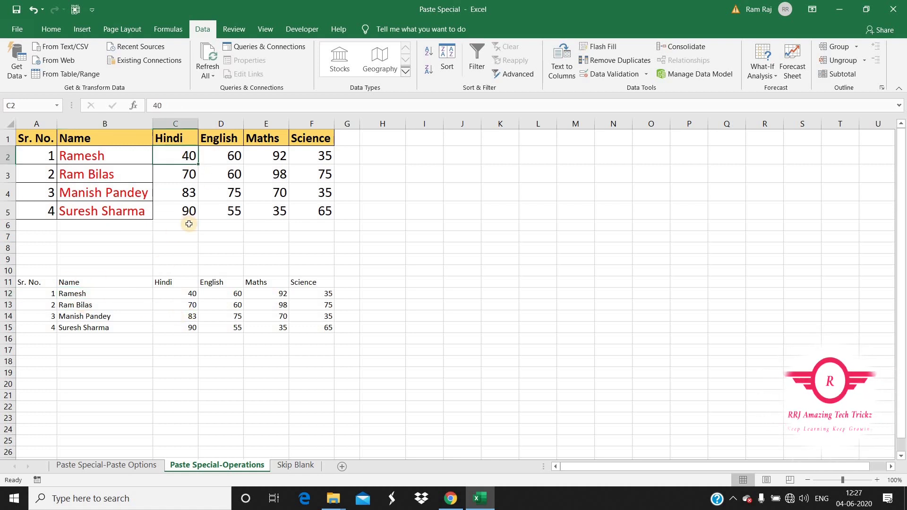
type("90")
key("Return")
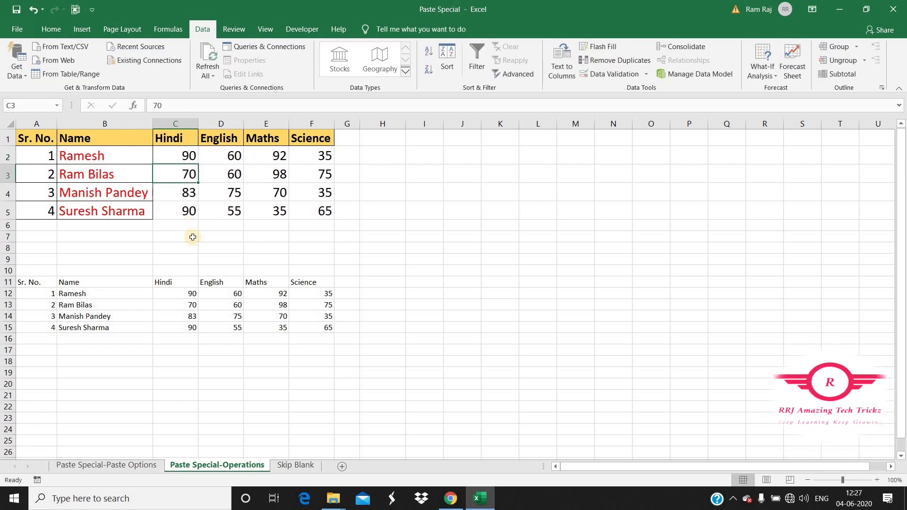
left_click(178, 155)
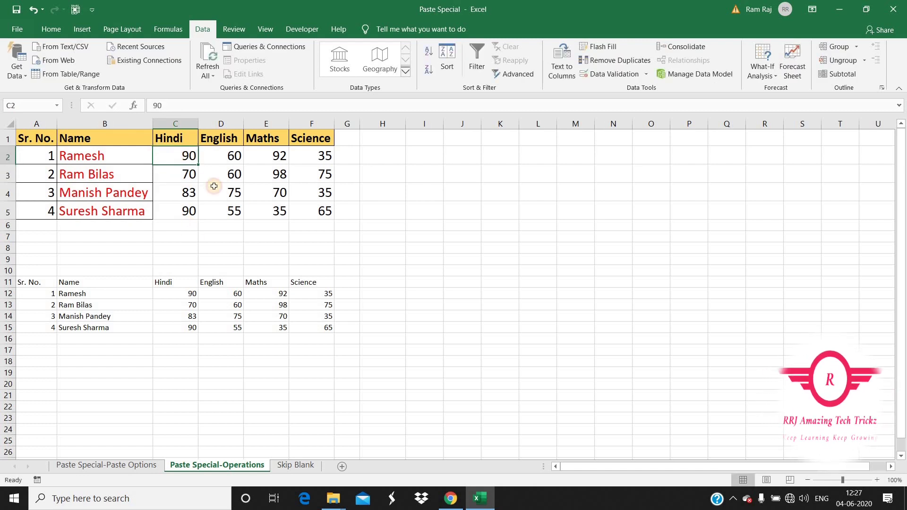
left_click(189, 293)
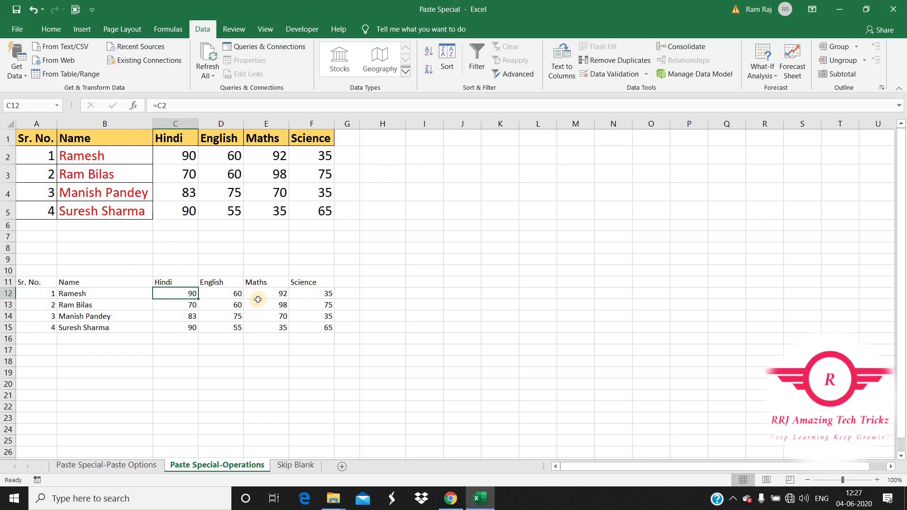